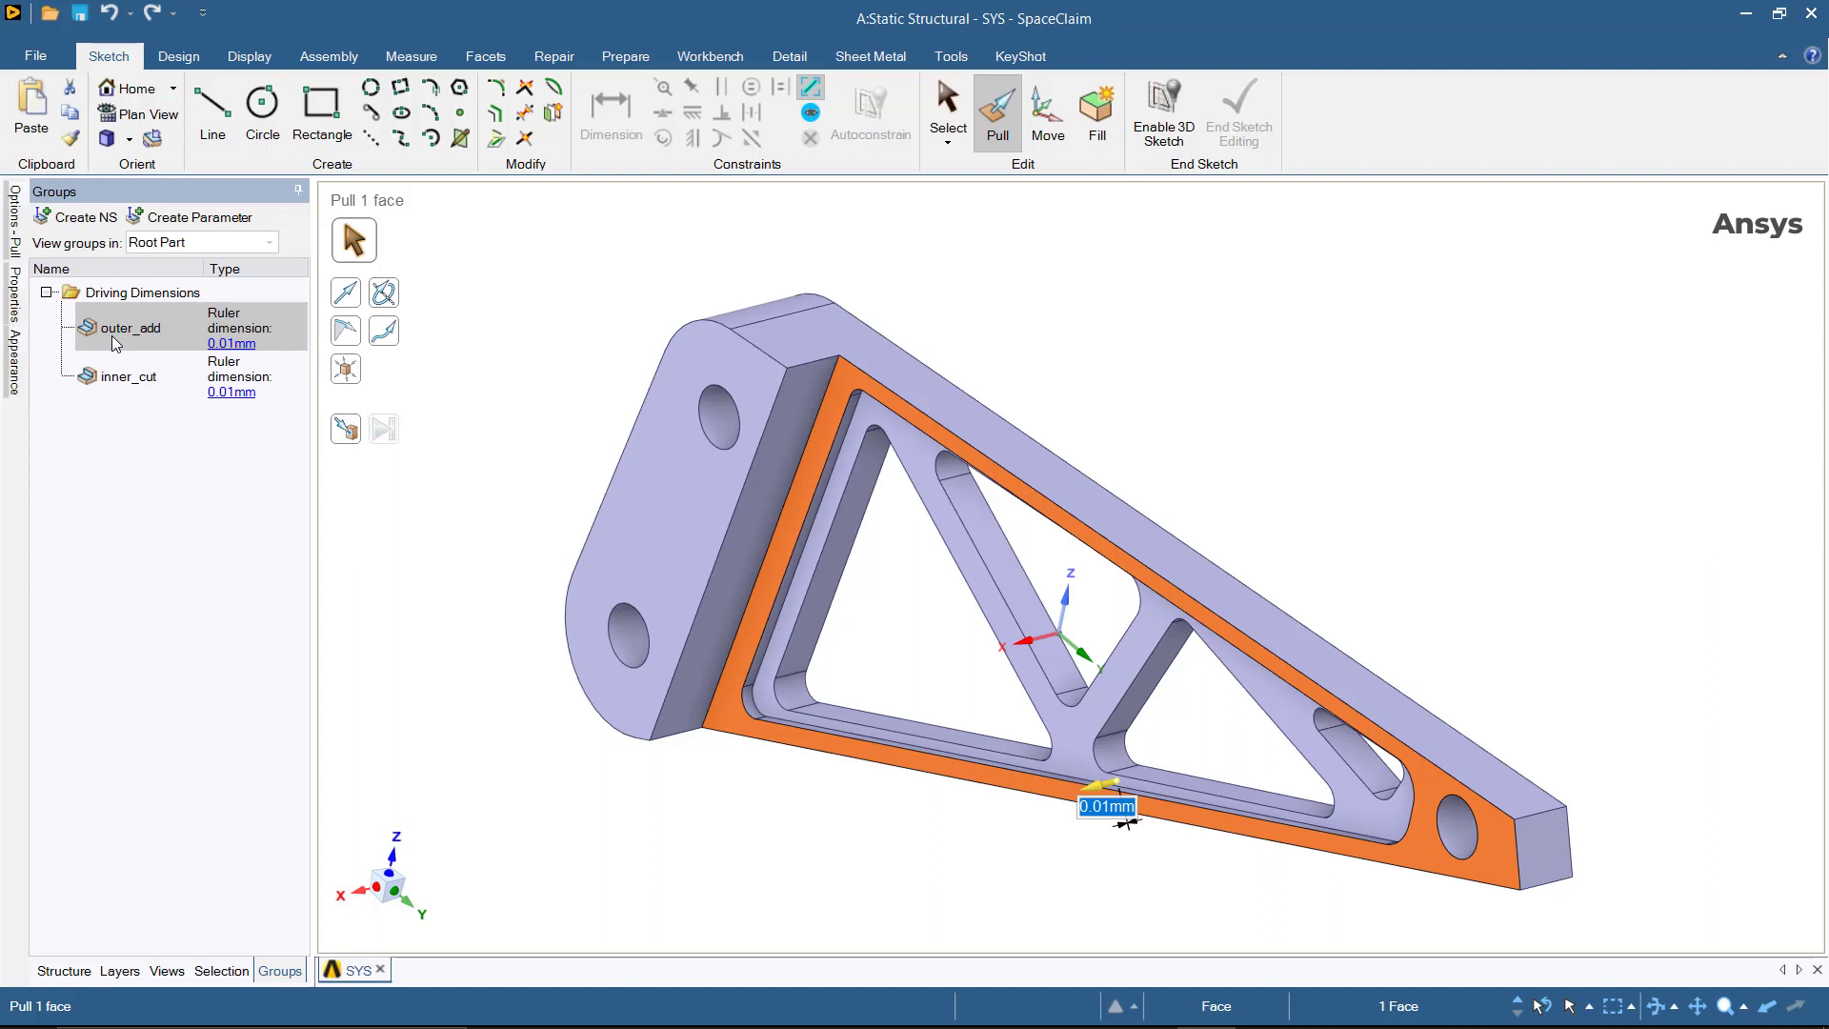
Step: In the Workbench parameter set, define the inner_cut parameter P2 by the expression 0.913*P1
left_click(133, 382)
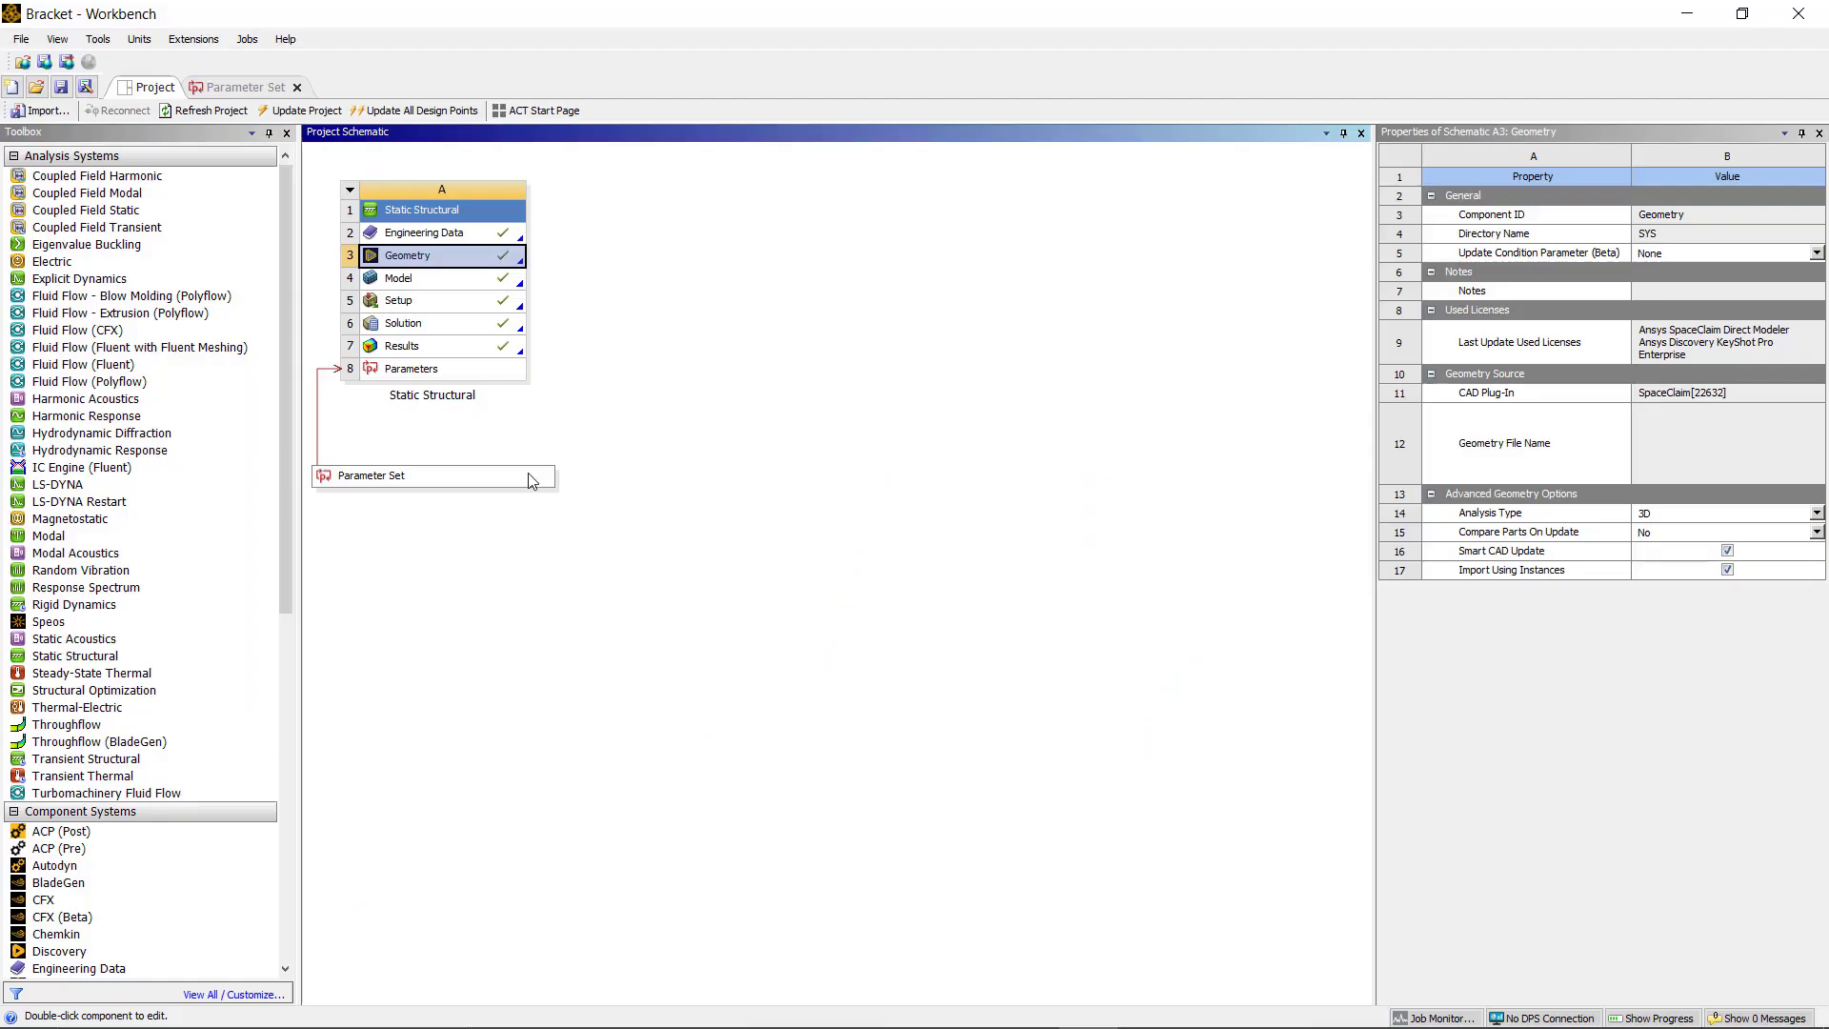
double_click(534, 475)
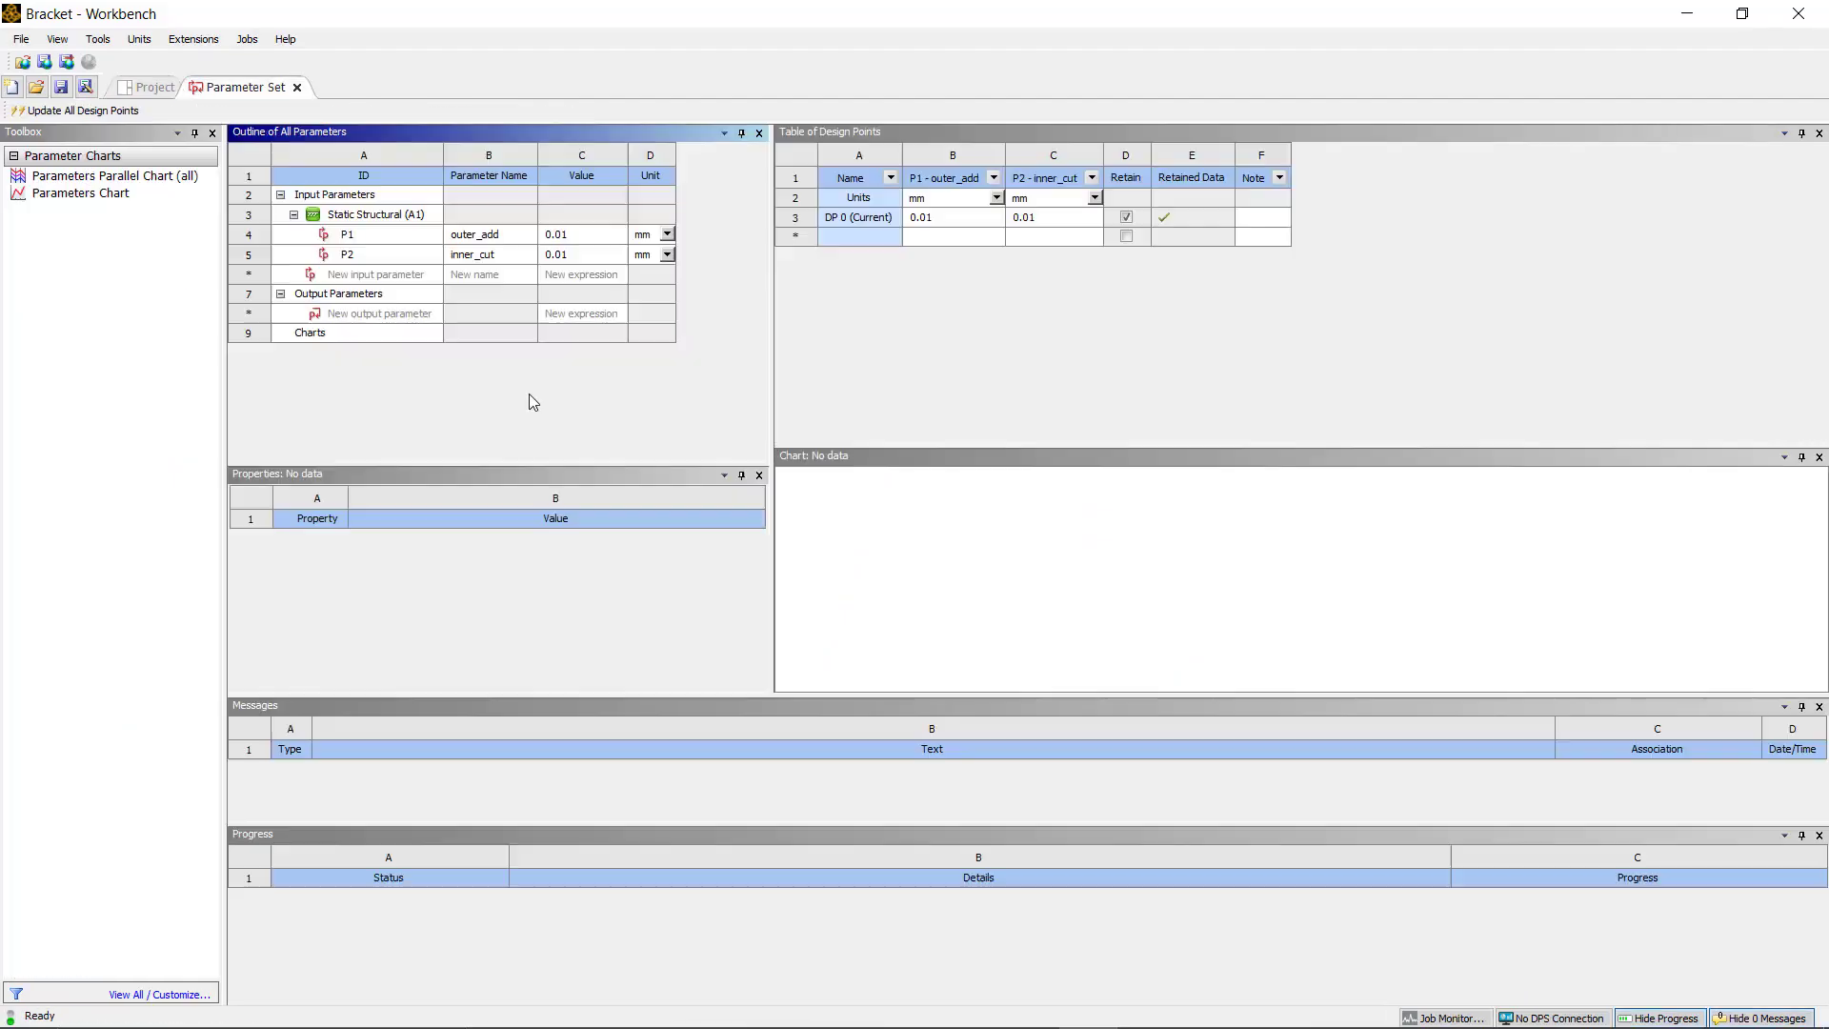
left_click(419, 254)
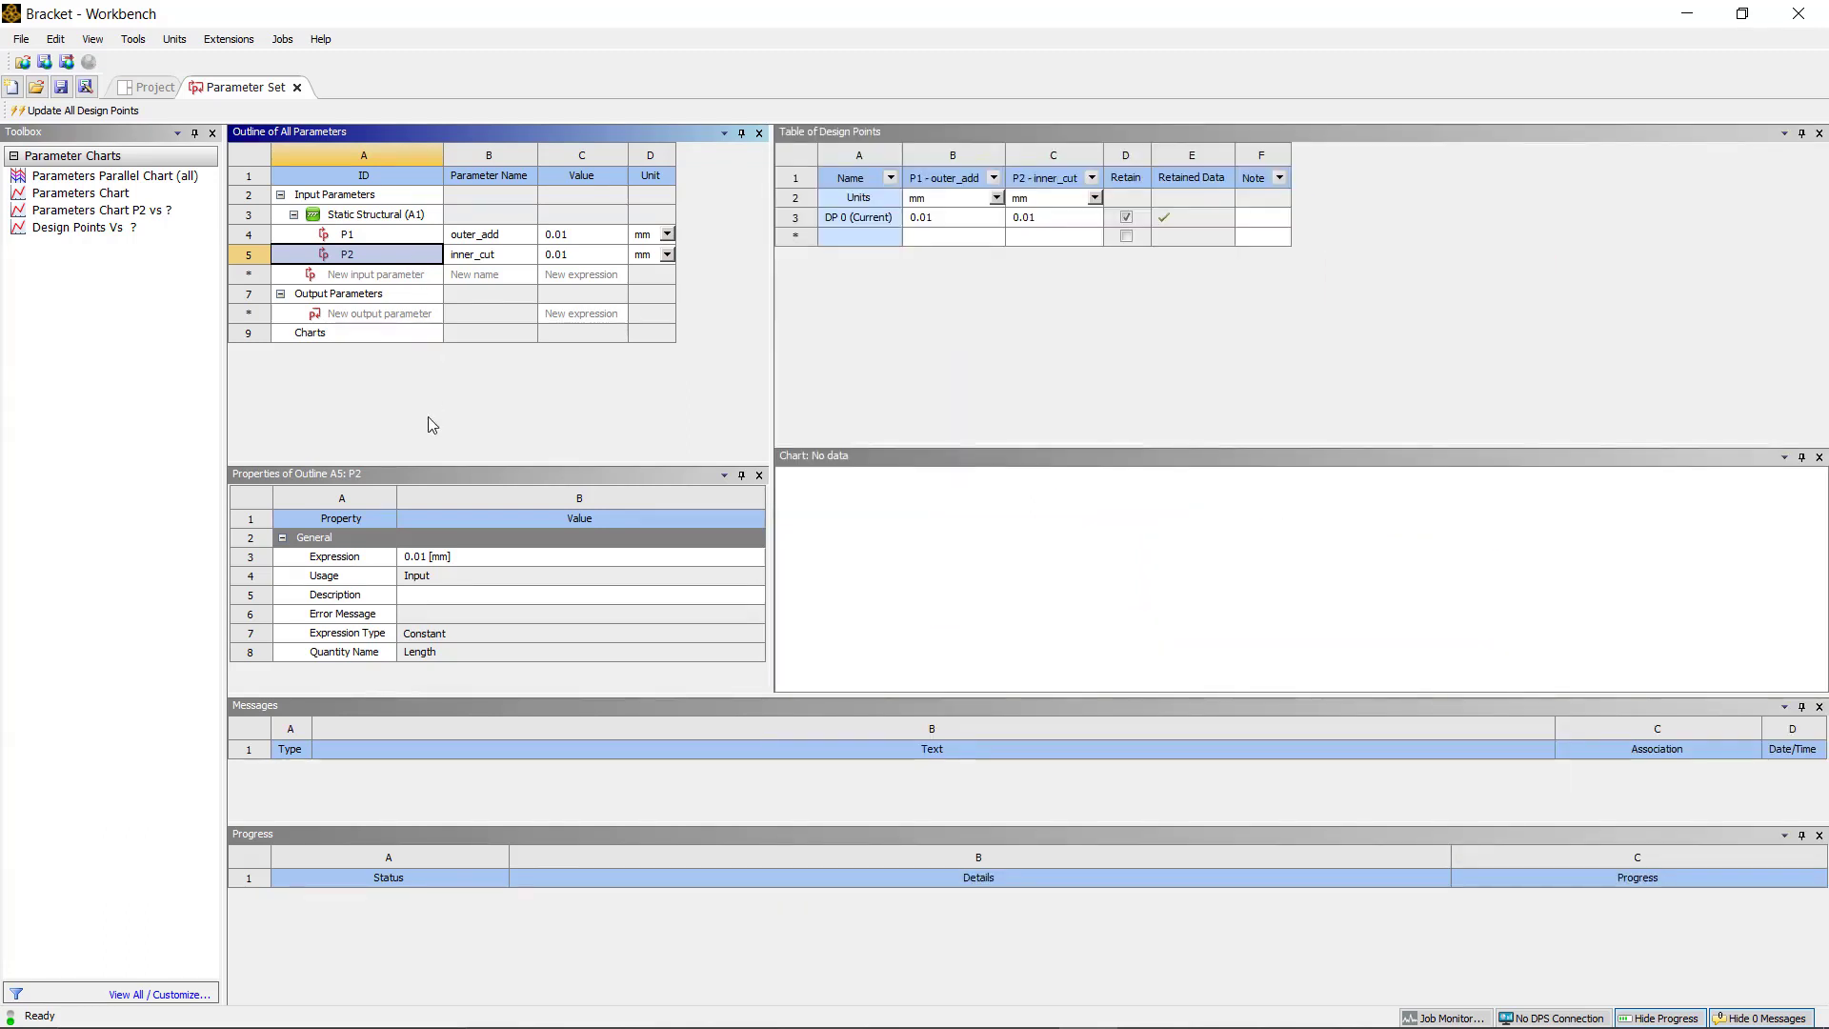
left_click(483, 560)
type("0.913")
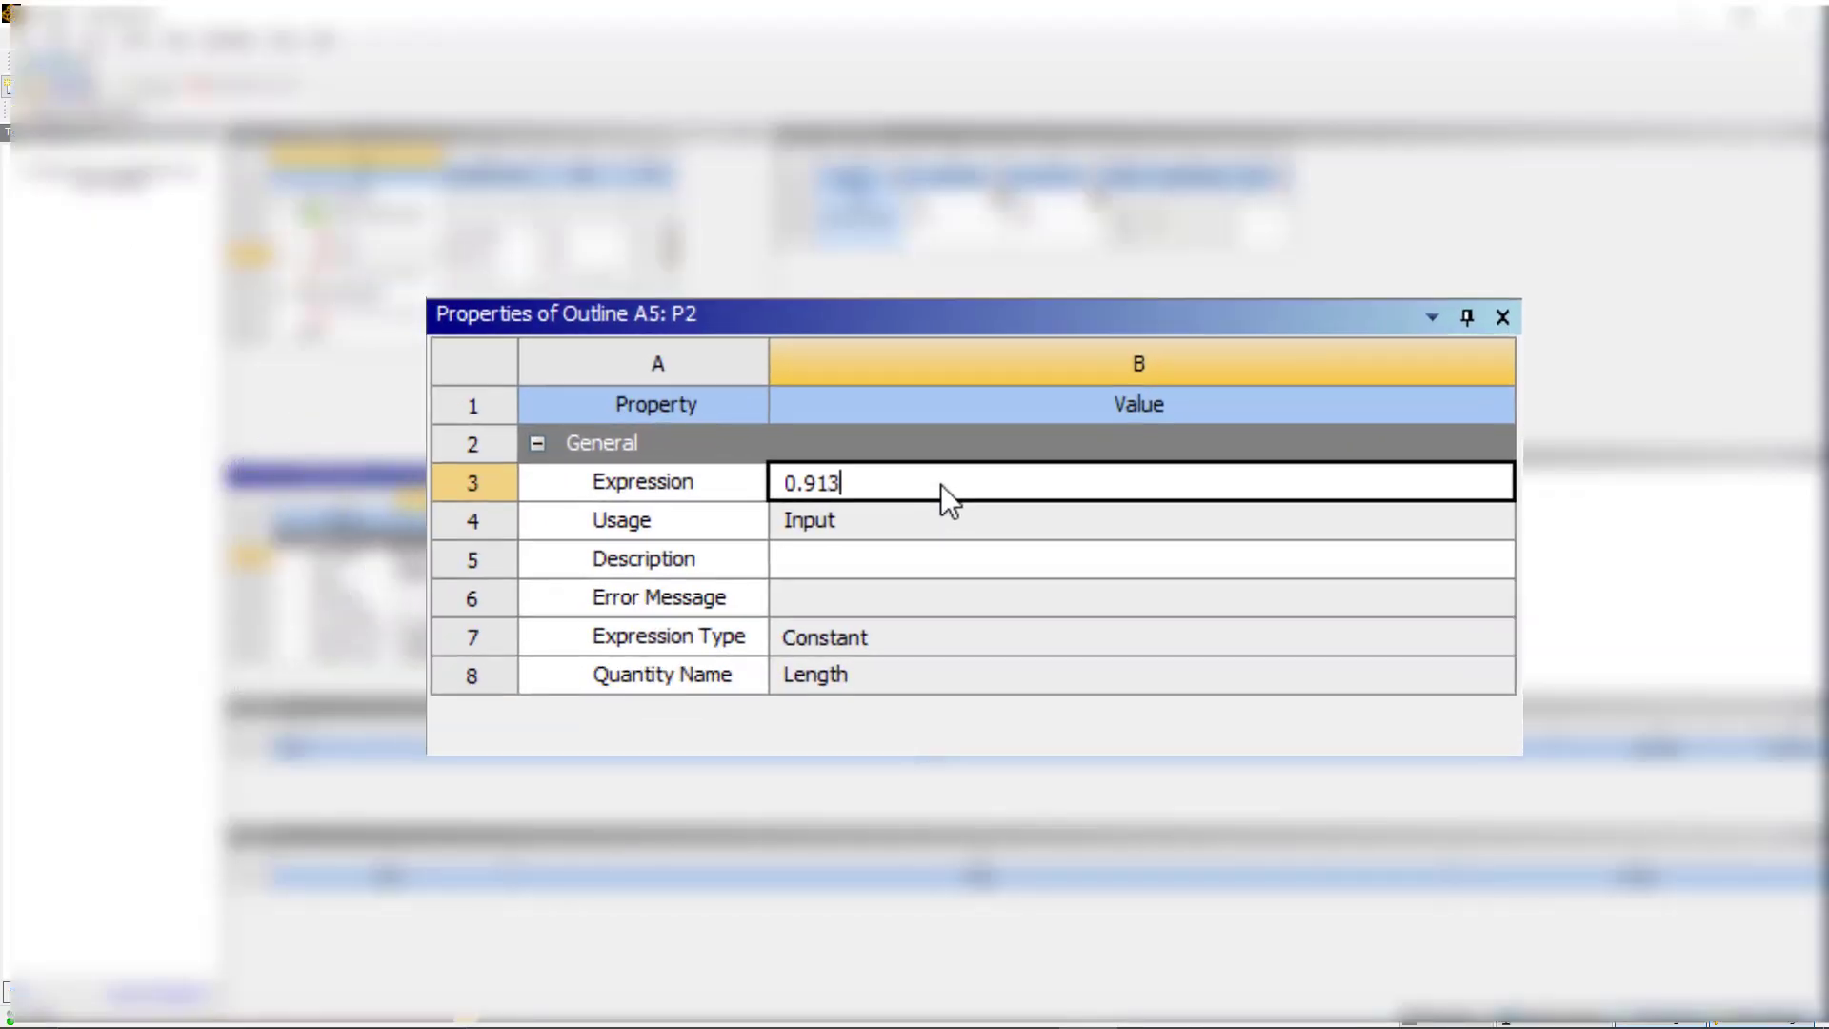
type("*P1")
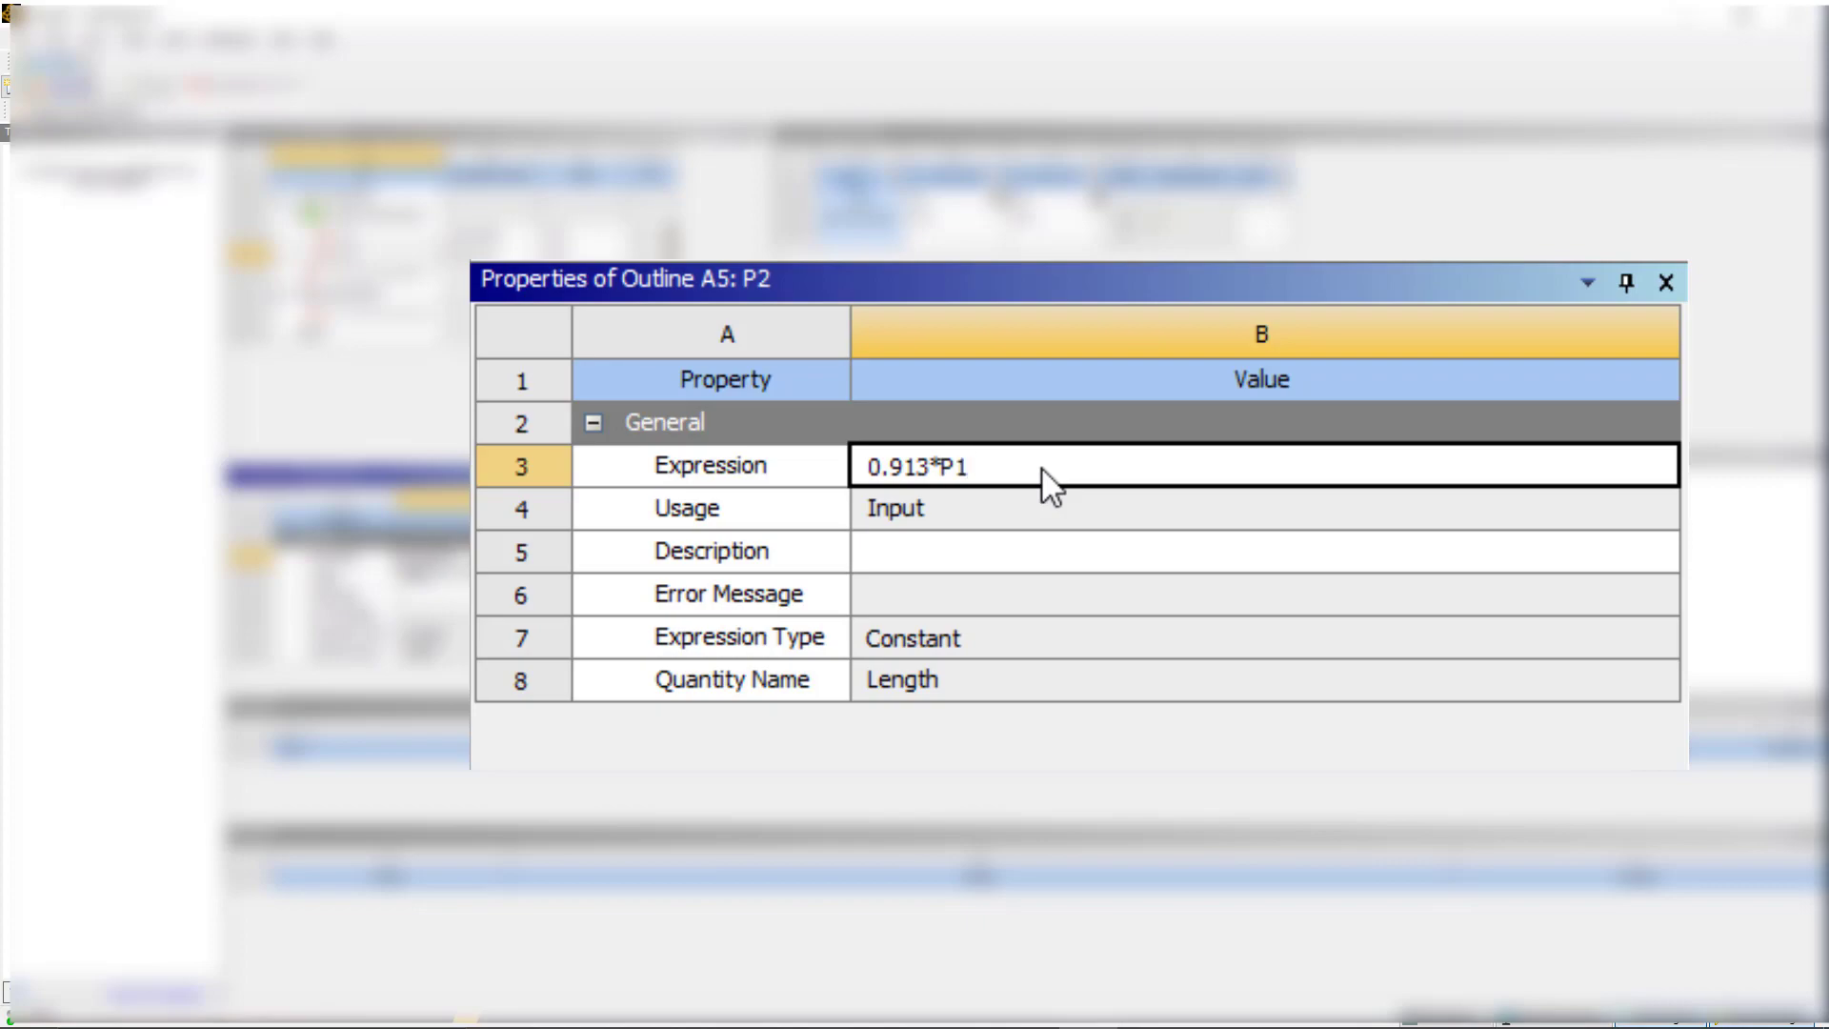
key("Return")
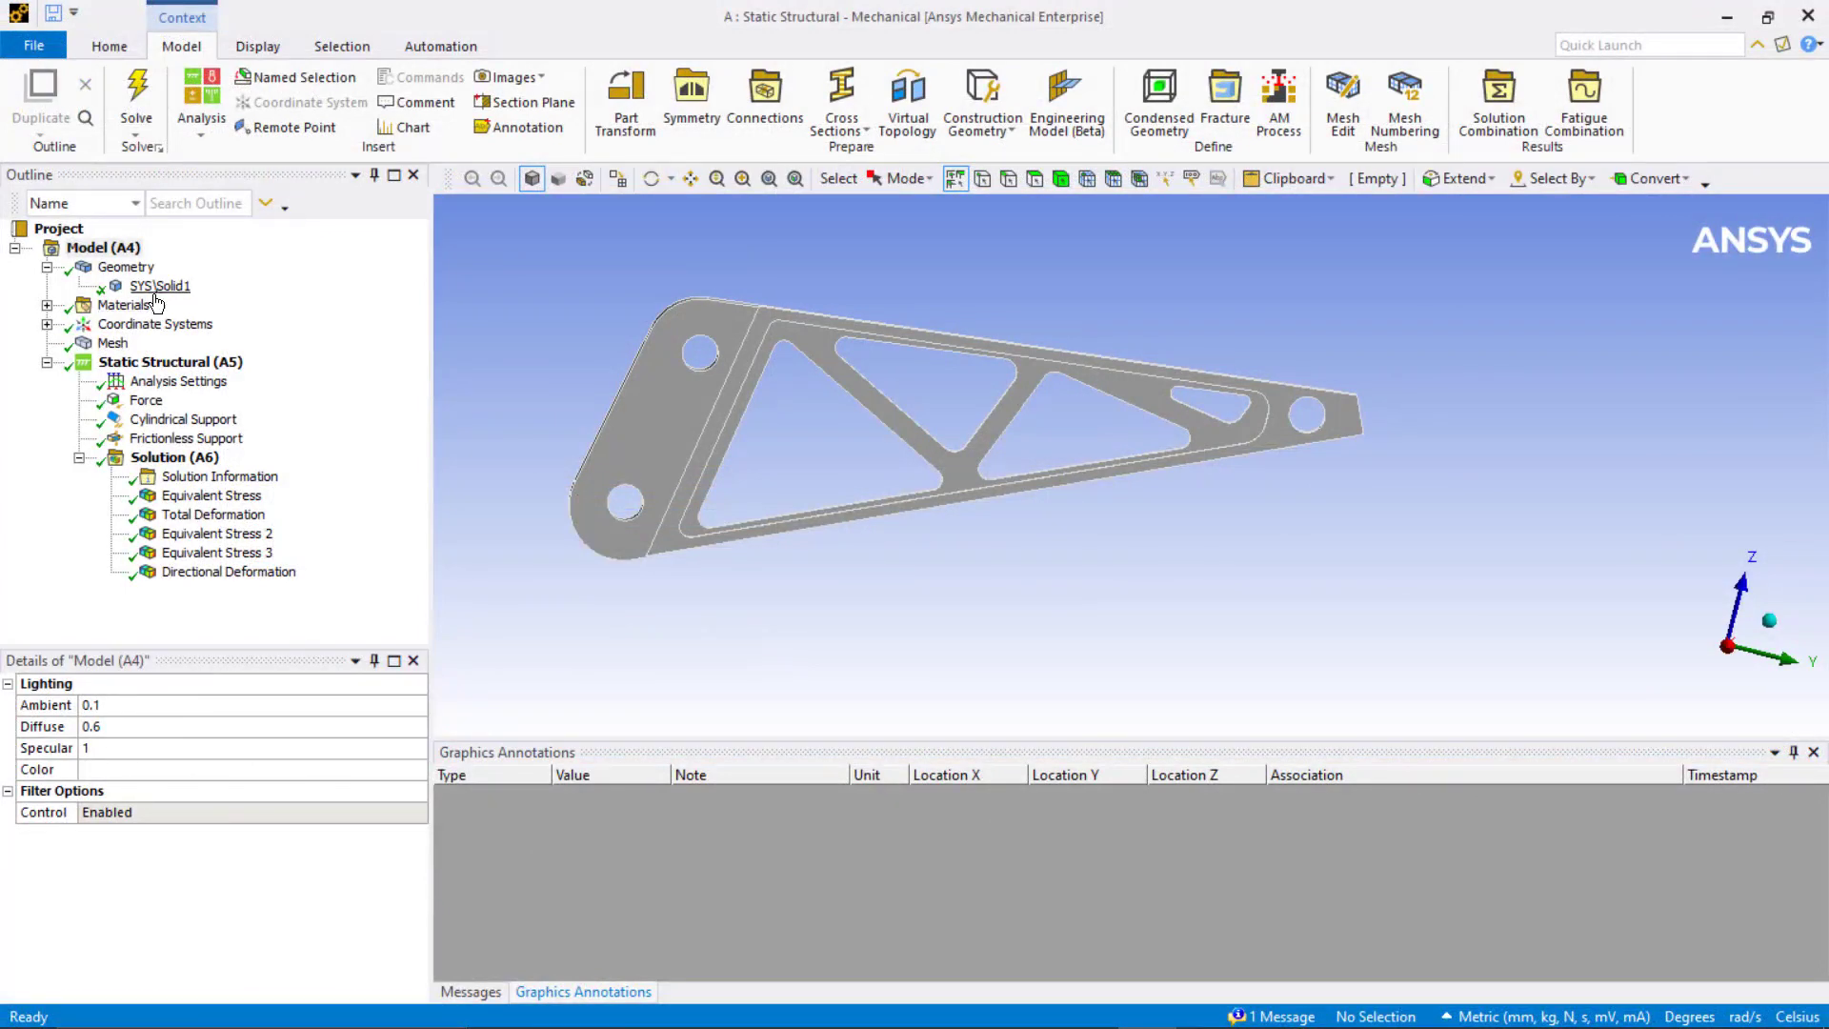
Step: Review the body, mesh, force and support definitions in the Mechanical model tree
left_click(156, 288)
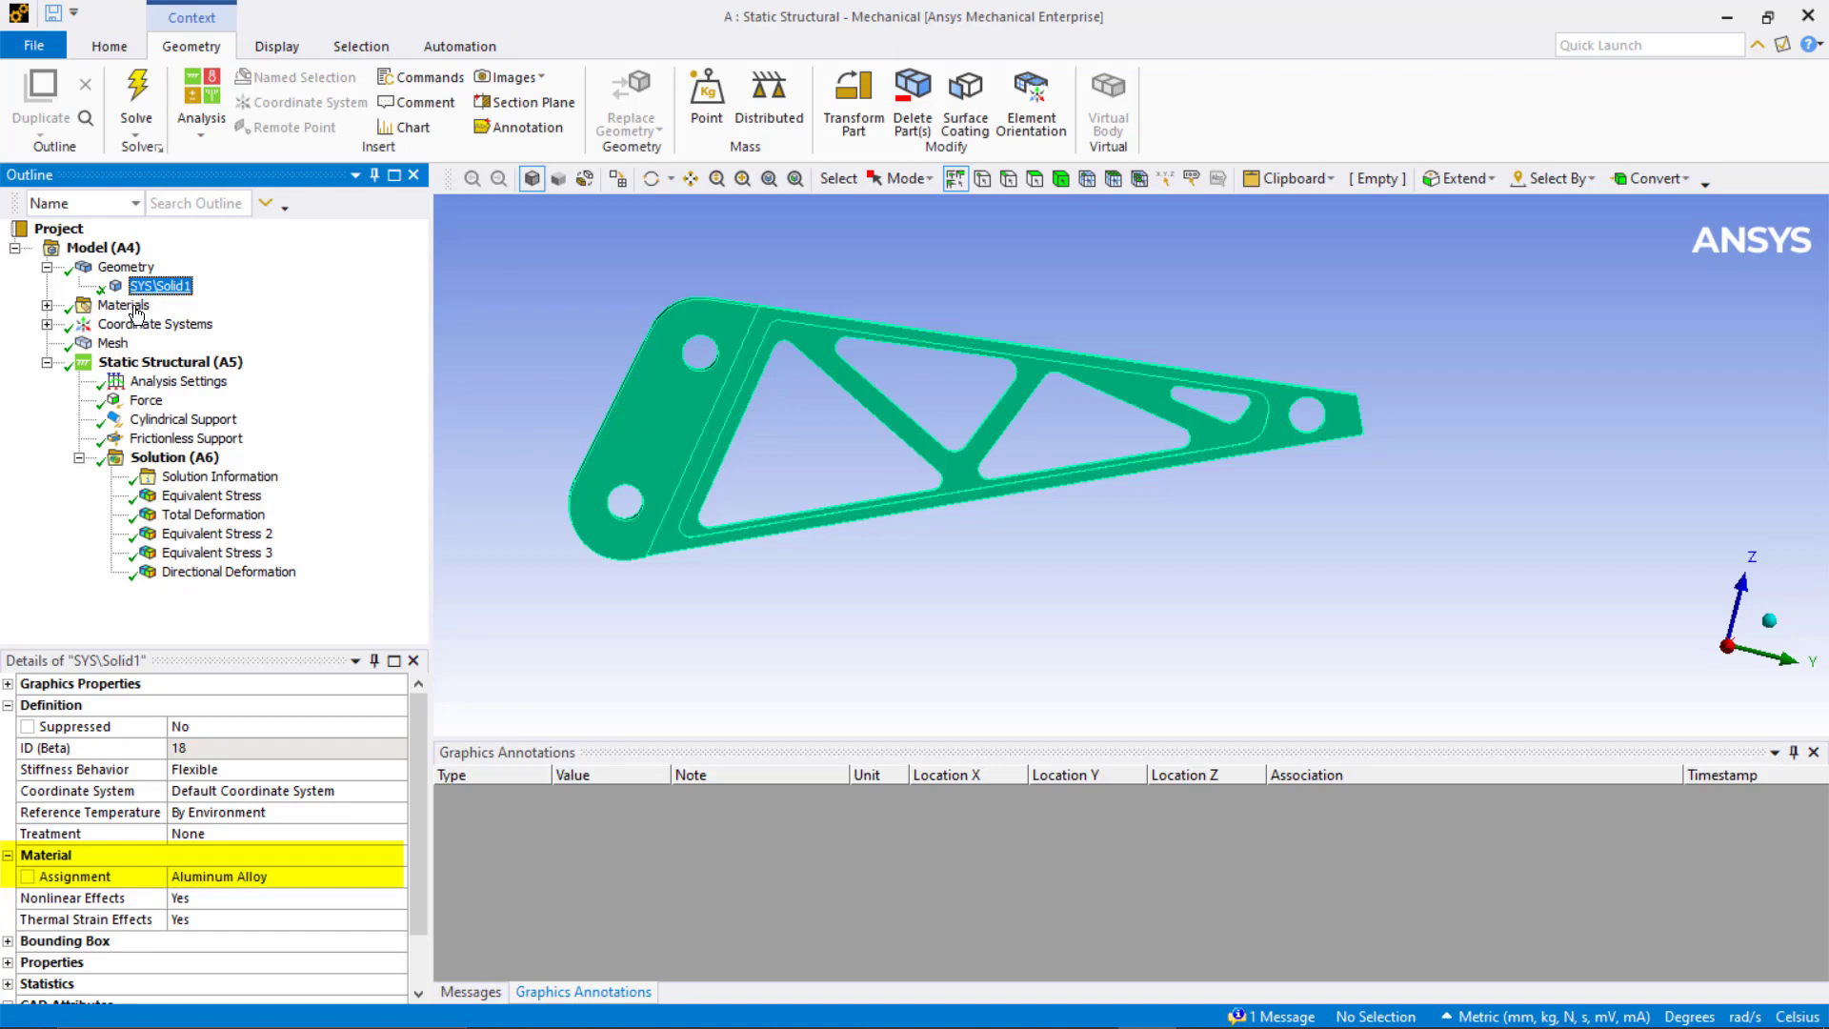
left_click(113, 343)
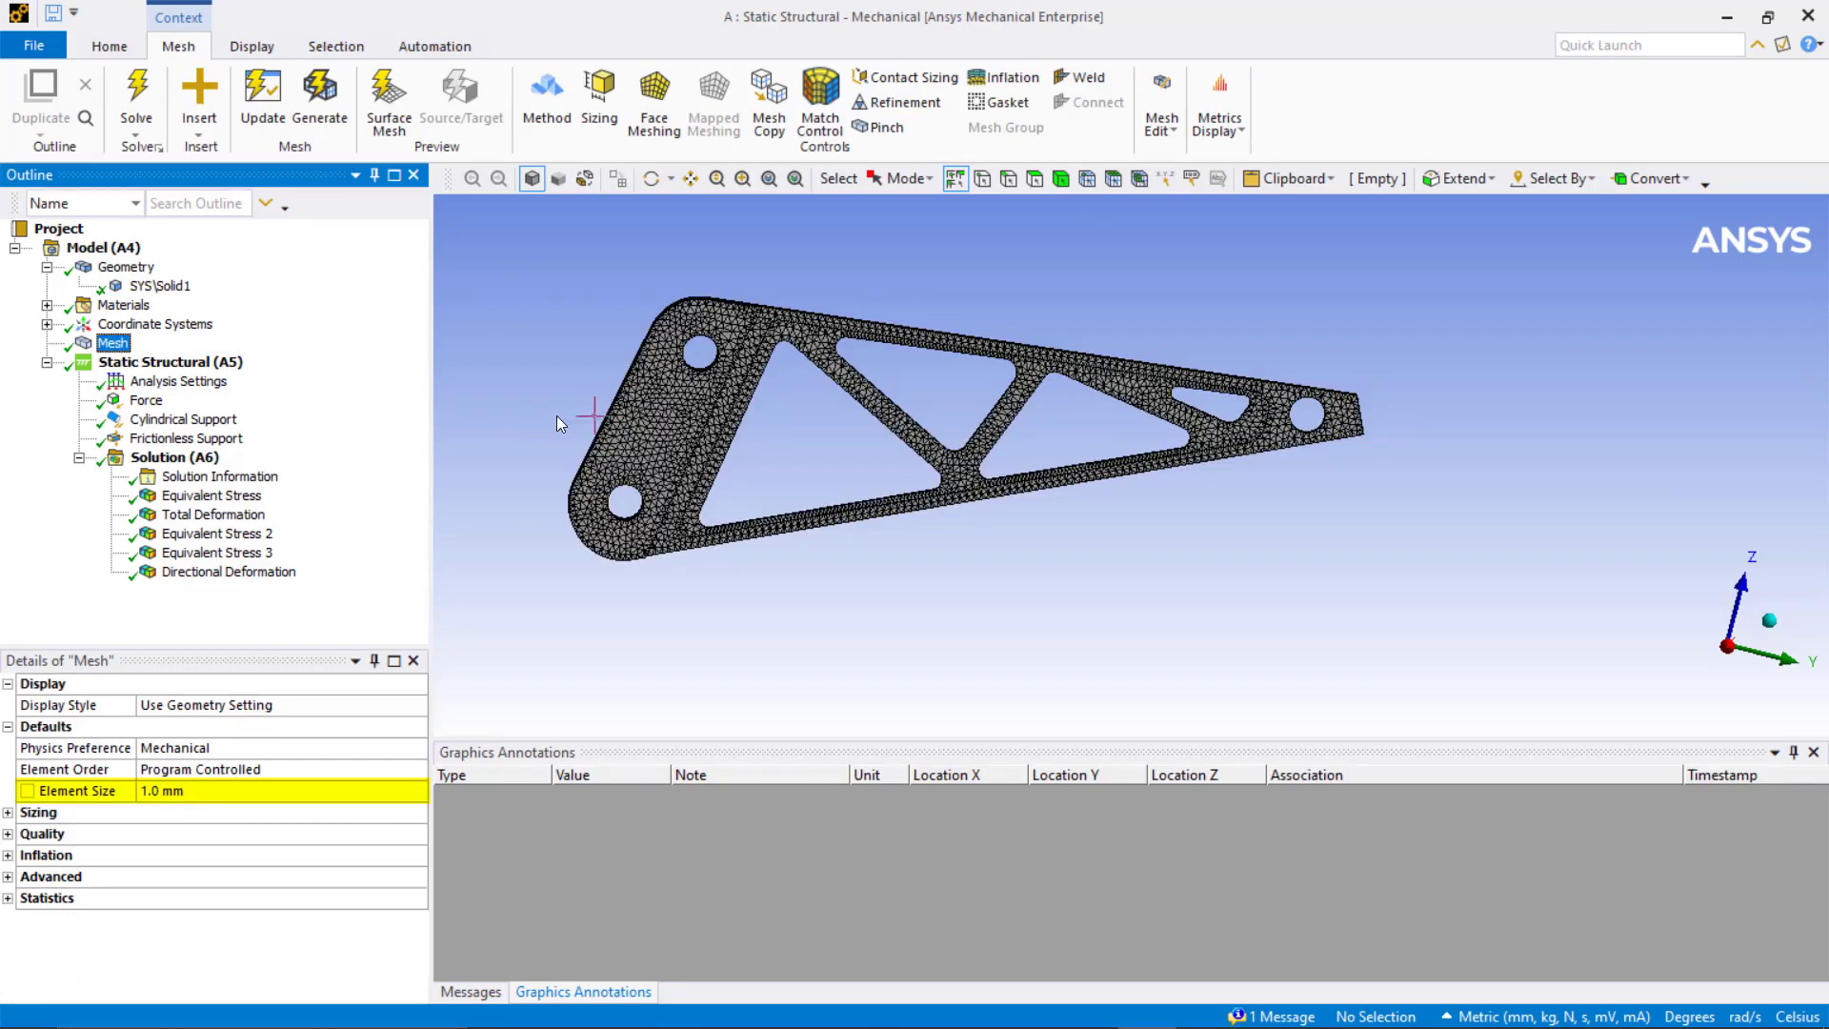
middle_click_drag(560, 424, 524, 439)
left_click(146, 400)
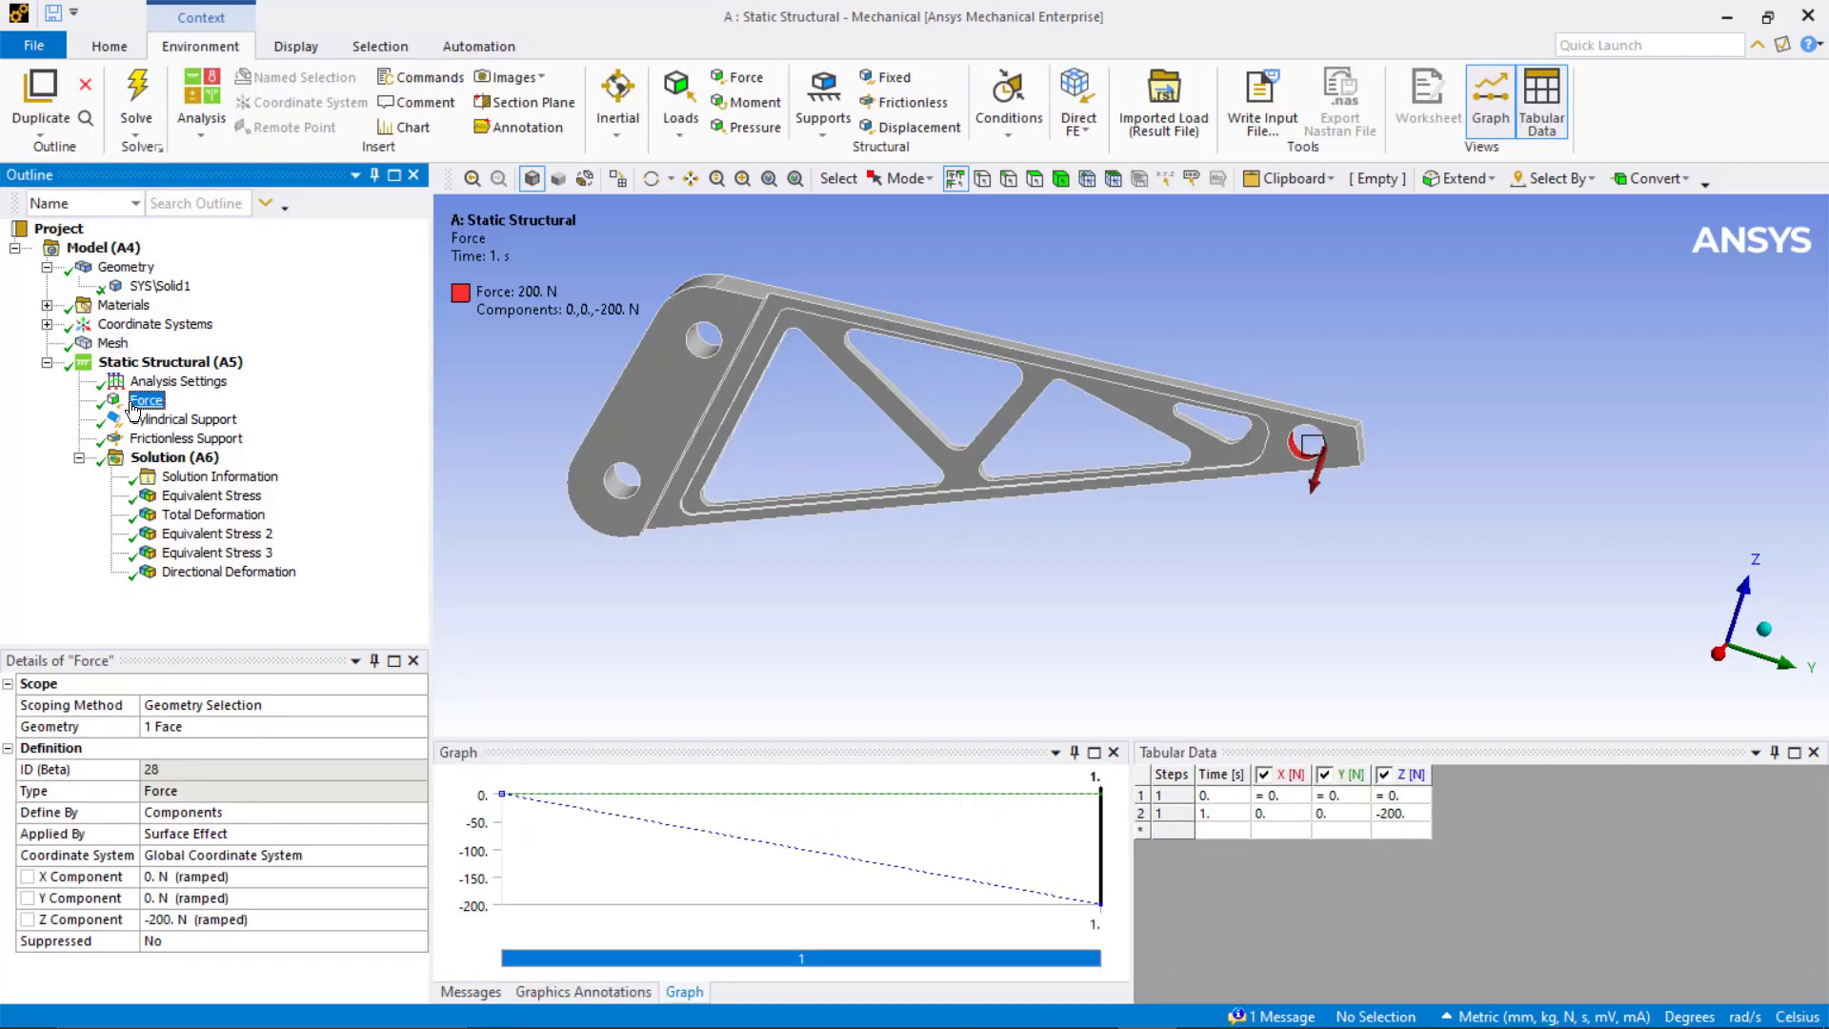
left_click(1718, 654)
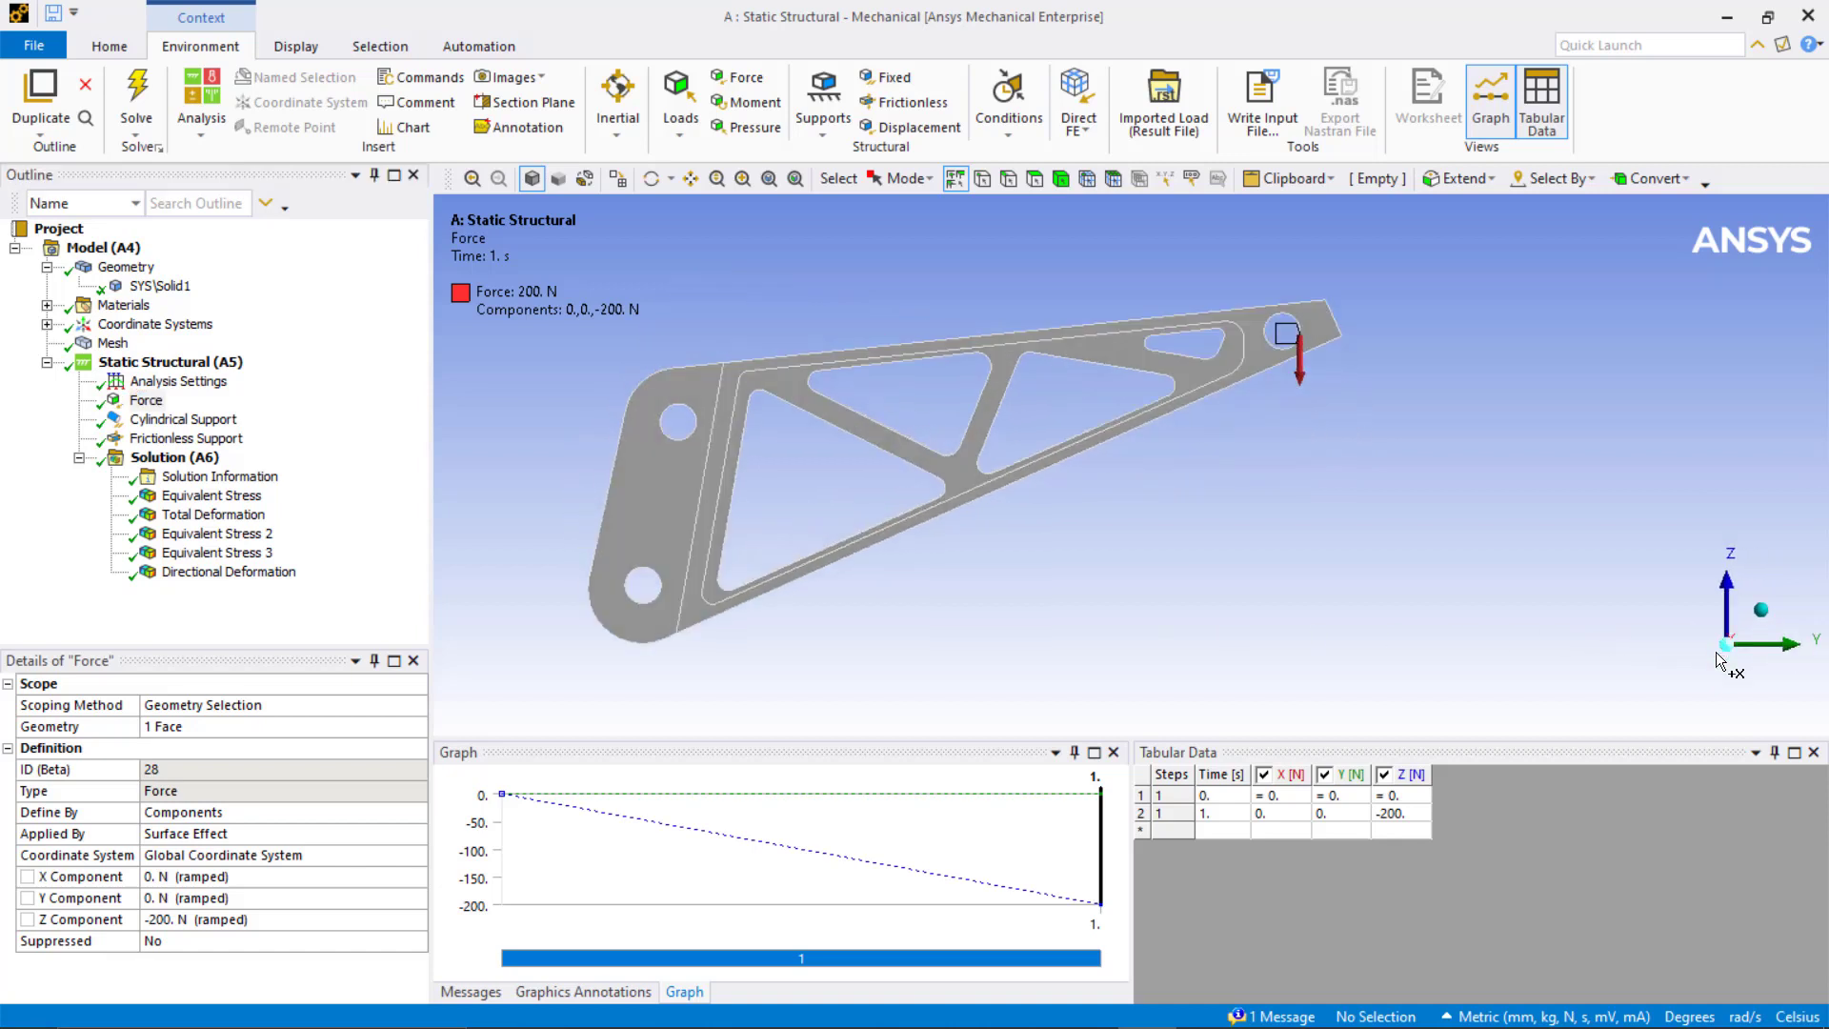
left_click(188, 422)
middle_click_drag(579, 426, 516, 434)
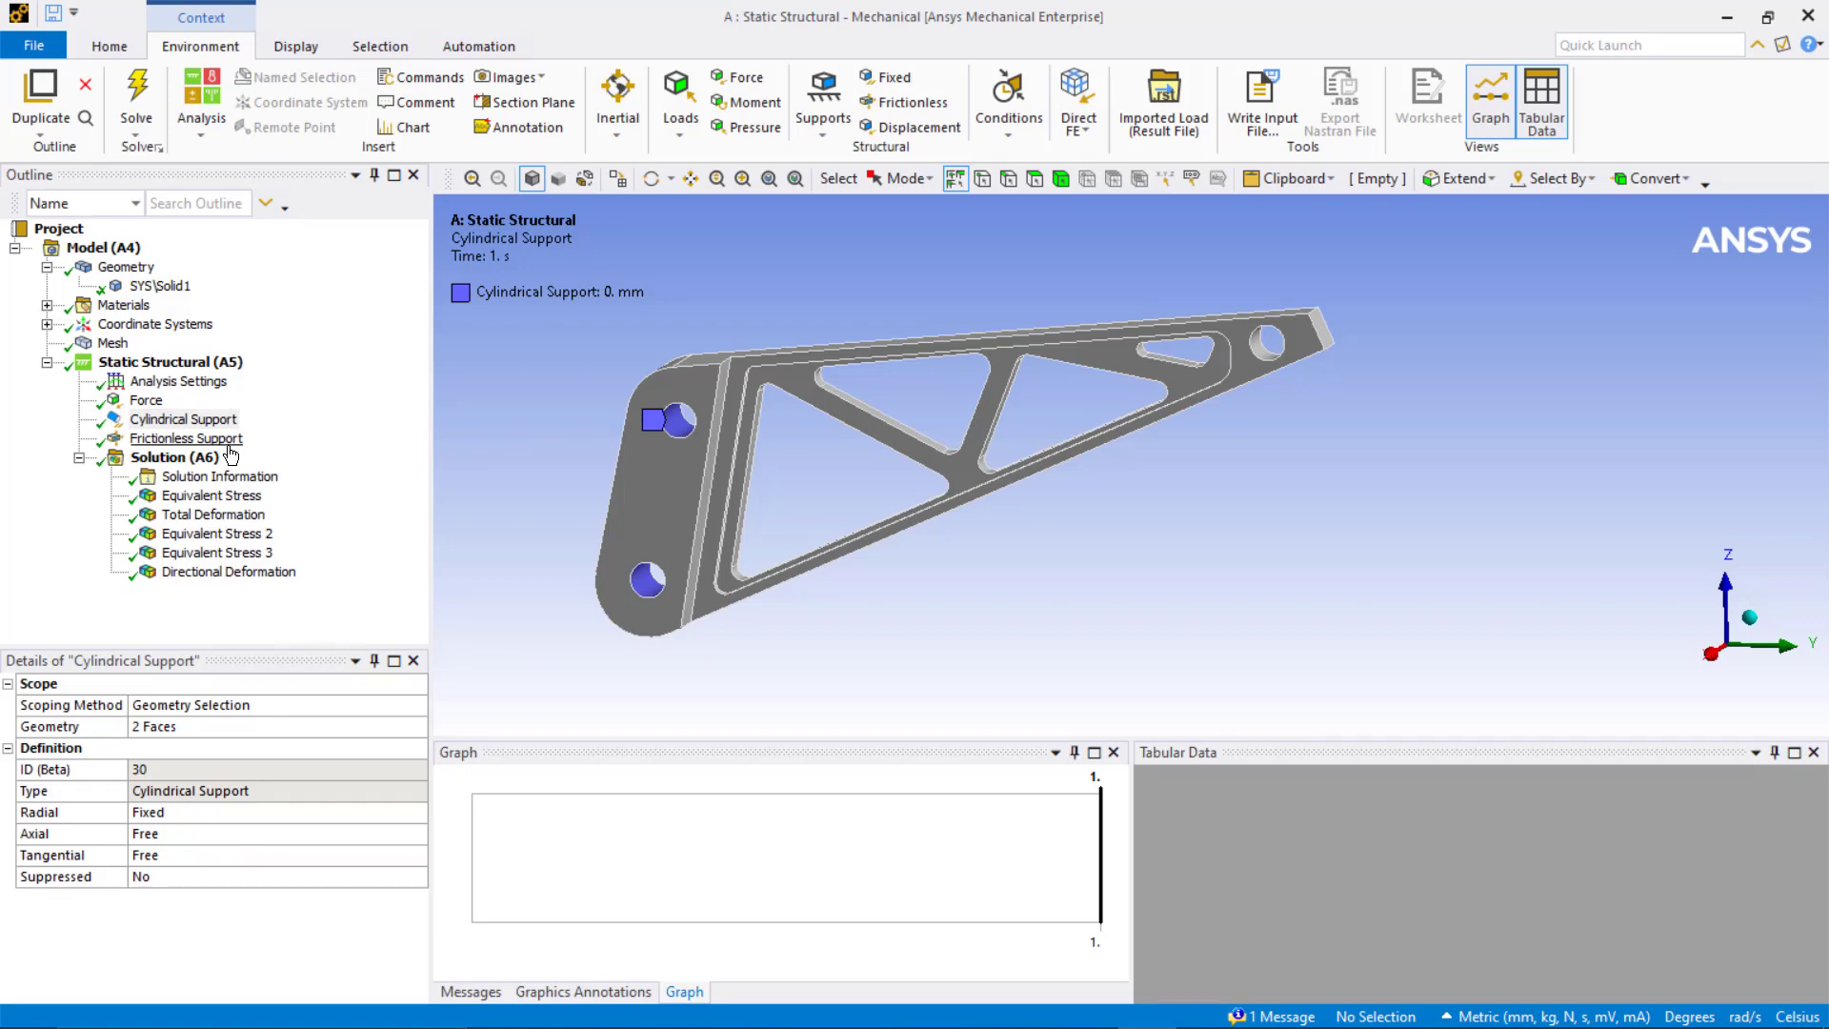
left_click(188, 438)
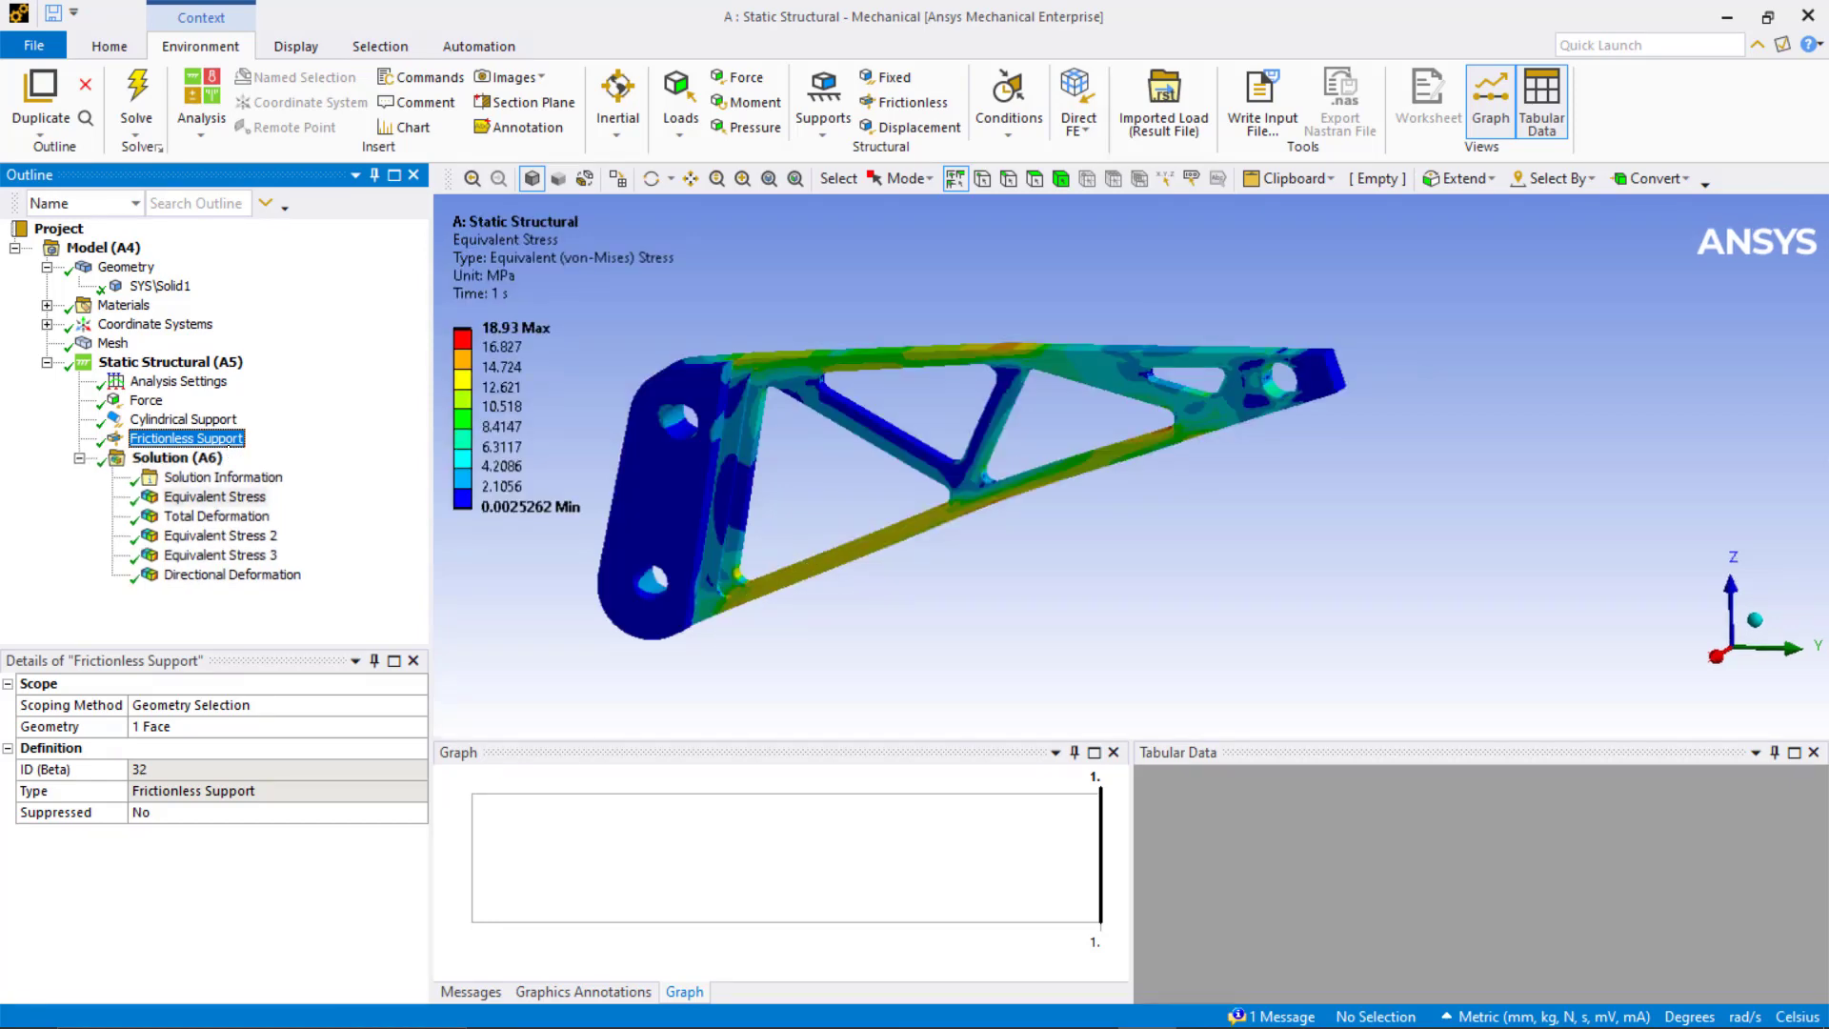
Step: Inspect the Equivalent Stress 2, Equivalent Stress 3 and Directional Deformation results
left_click(184, 538)
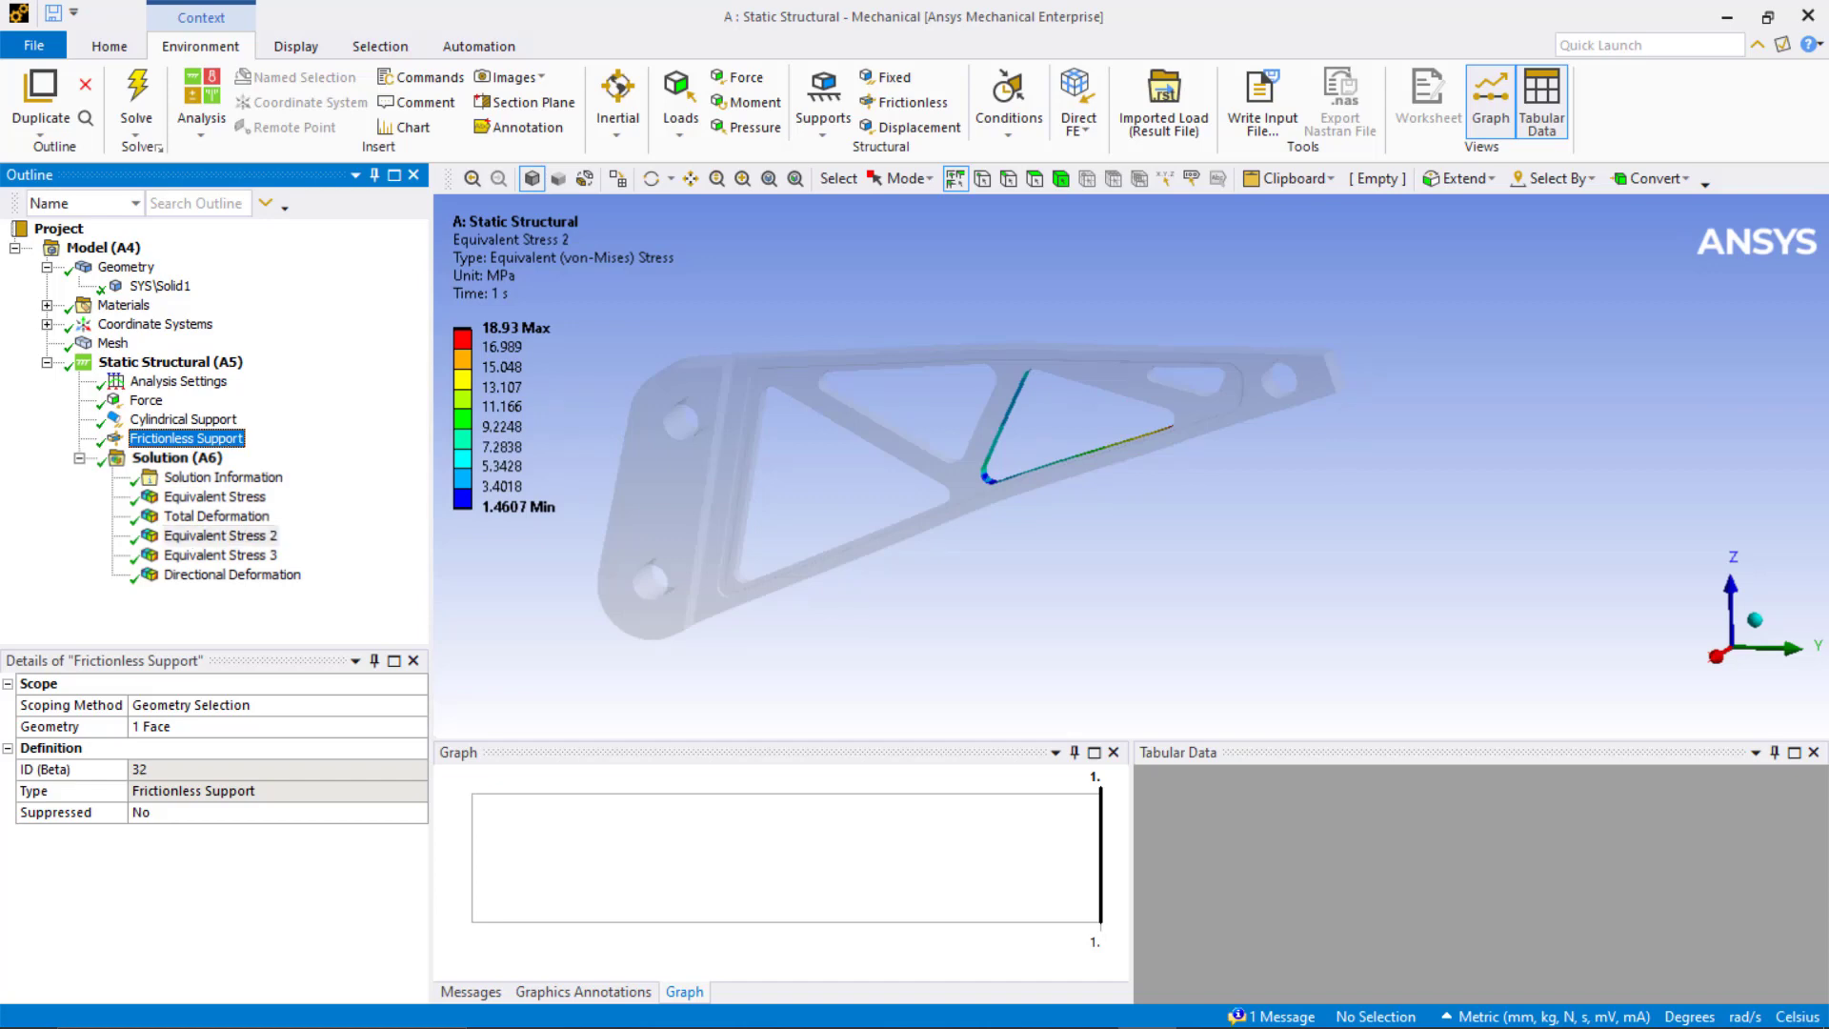
left_click(246, 554)
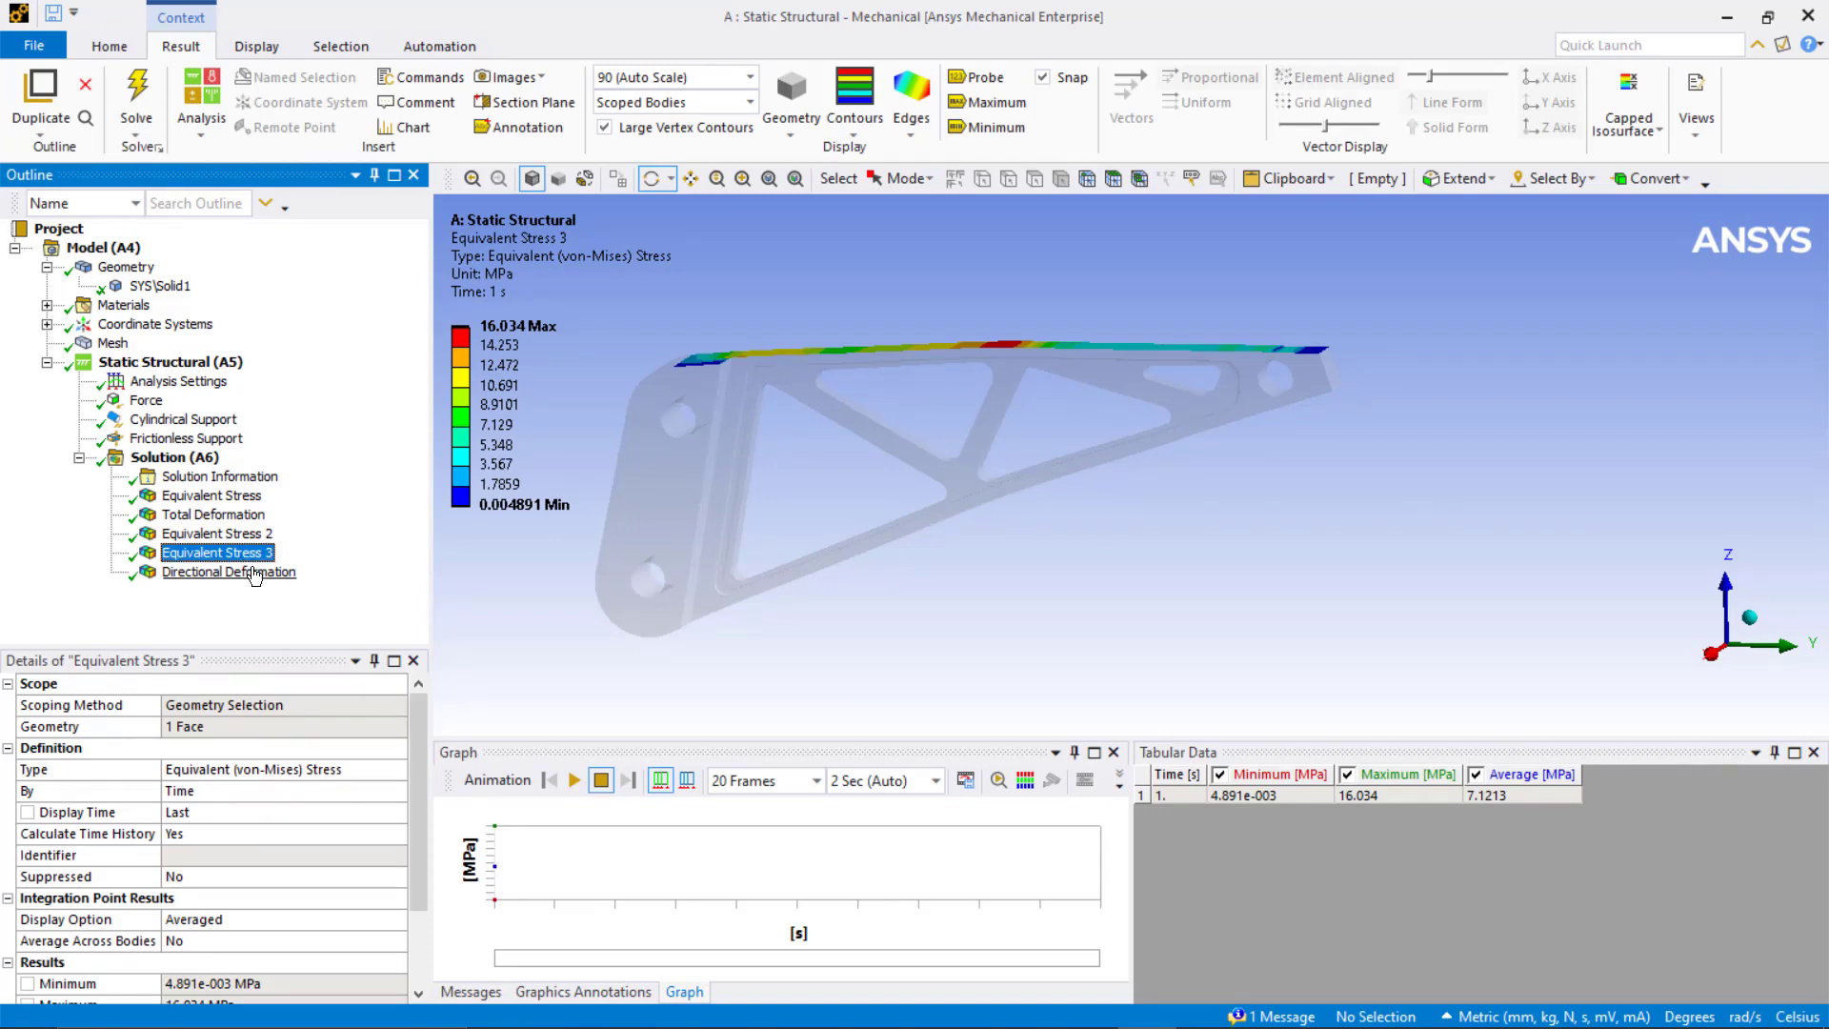
left_click(254, 574)
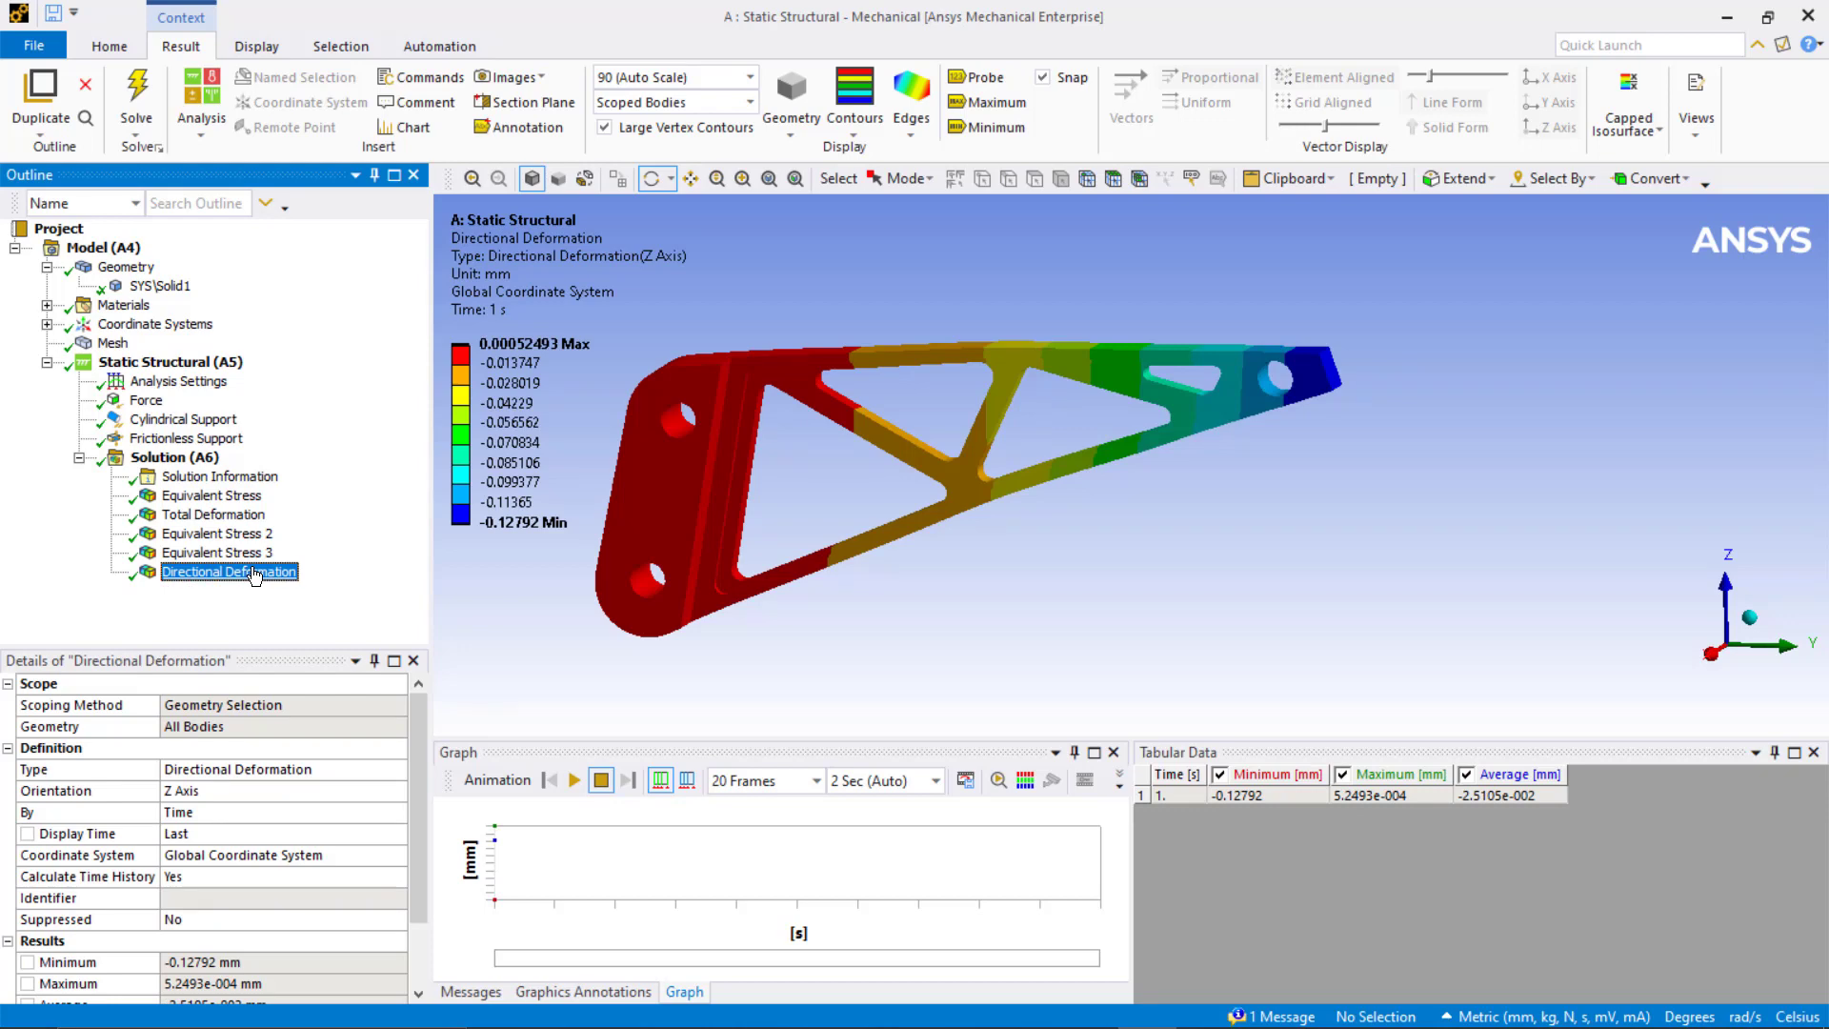
Step: Promote the geometry's mass to a parameter
left_click(126, 267)
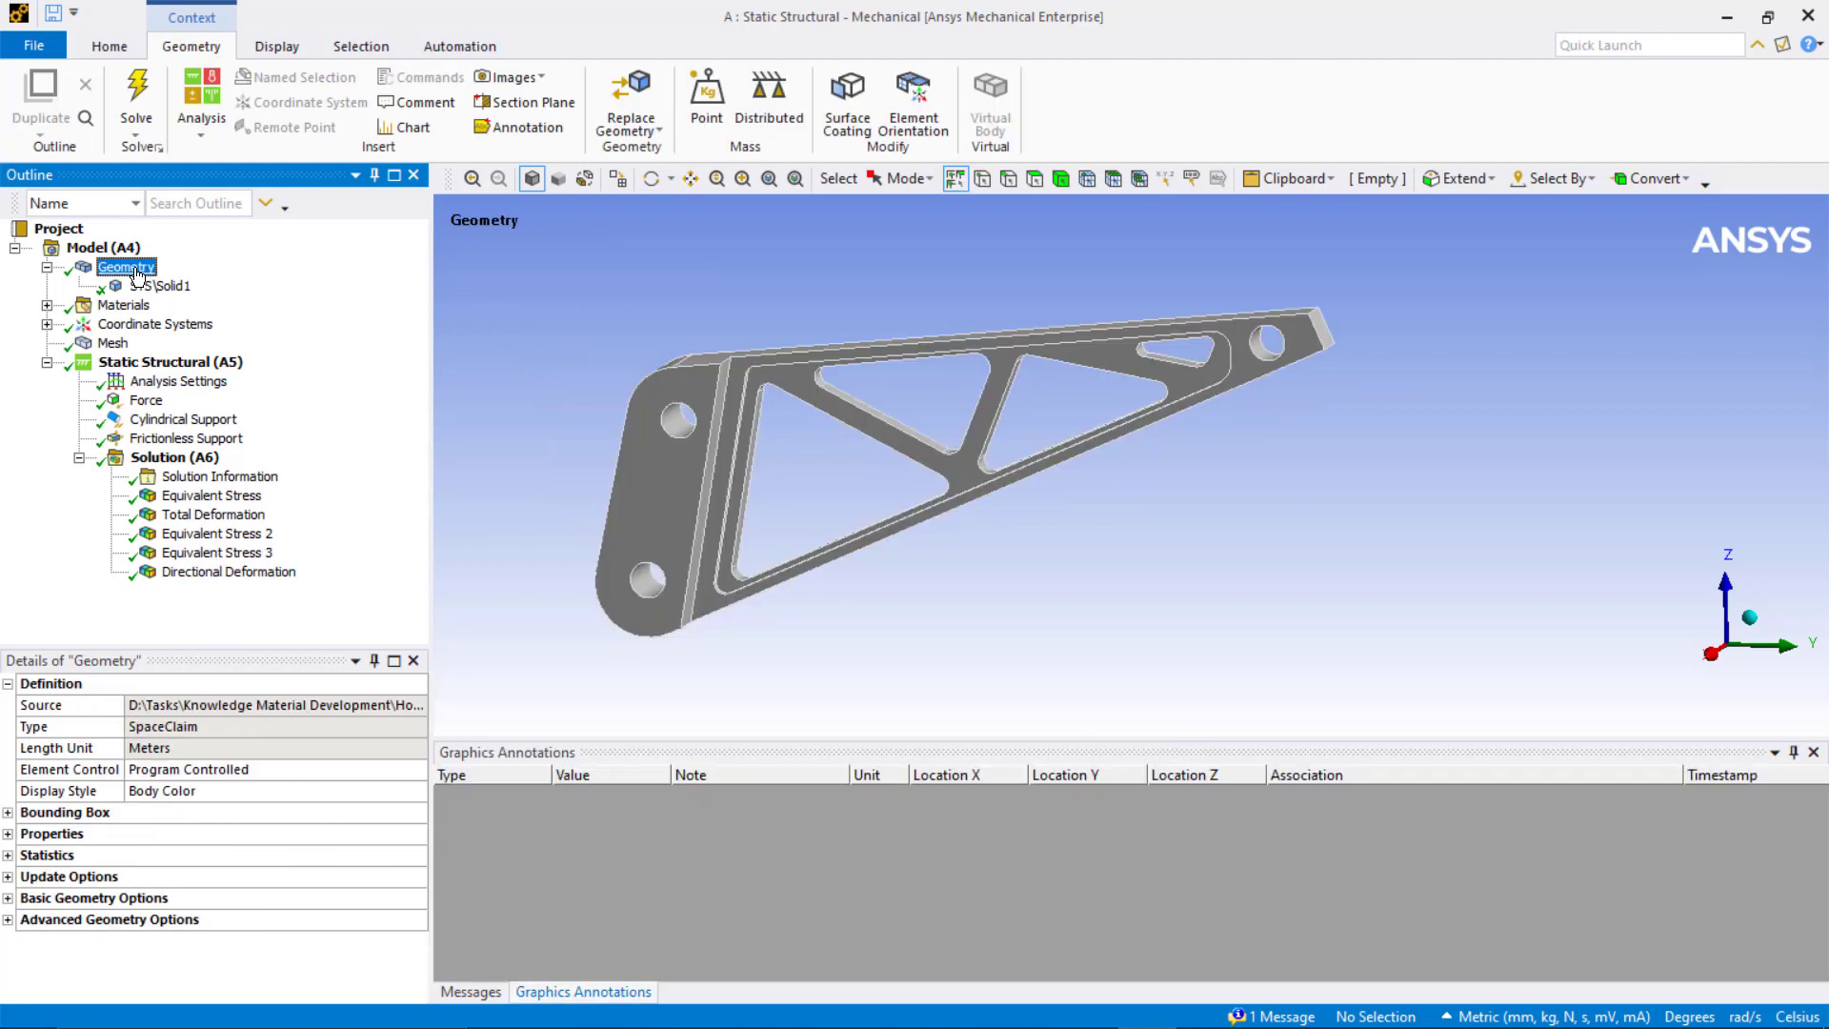
left_click(8, 835)
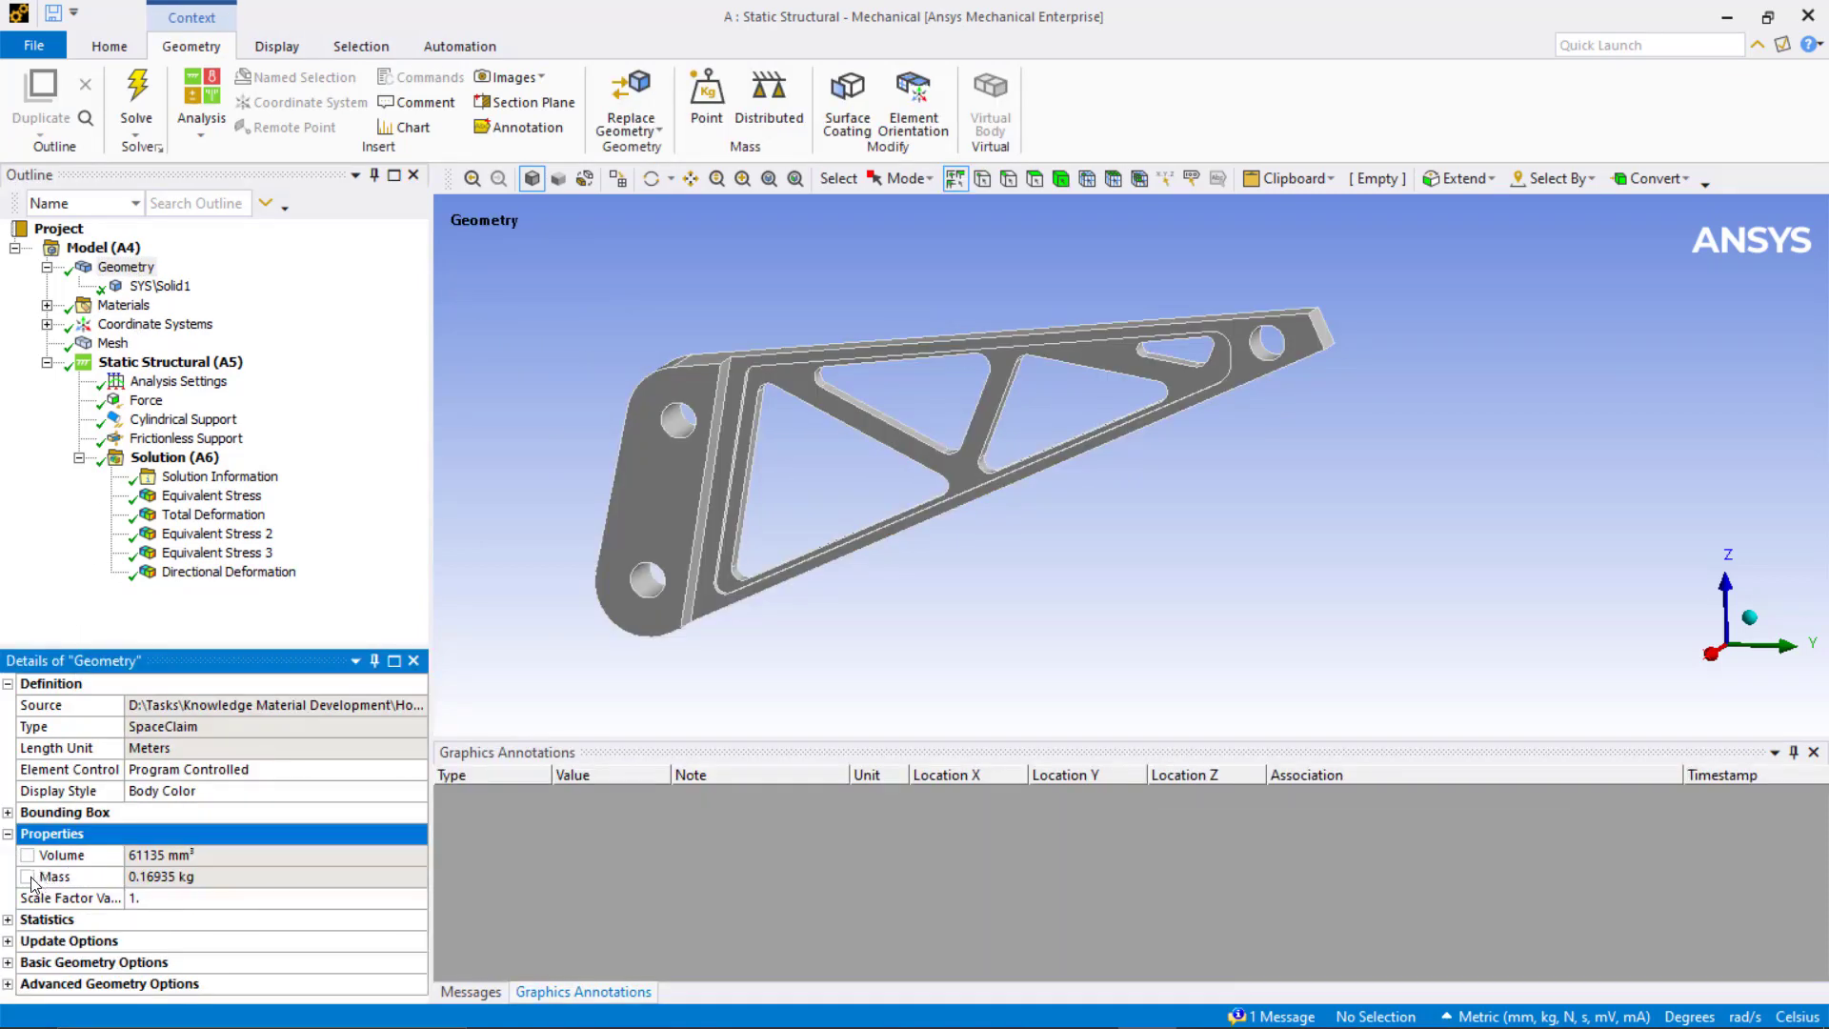
left_click(27, 877)
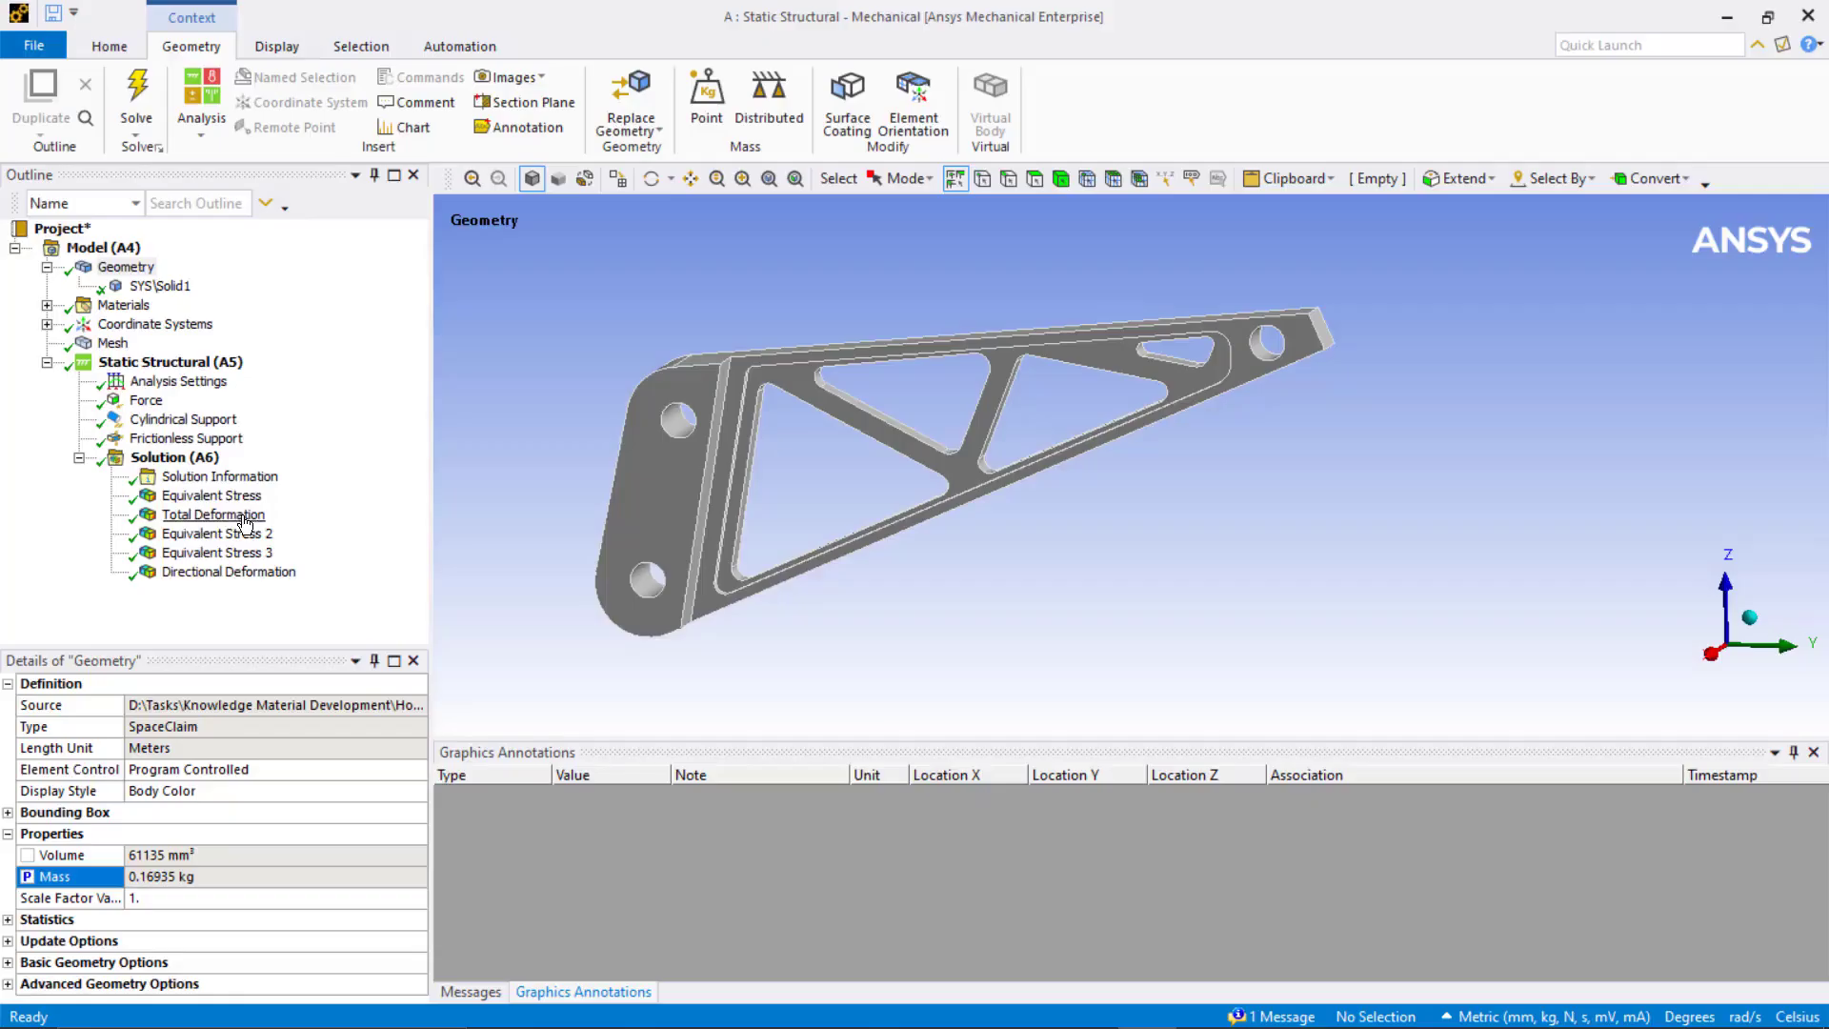
Step: Promote the maximum of the Equivalent Stress result to a parameter
left_click(238, 497)
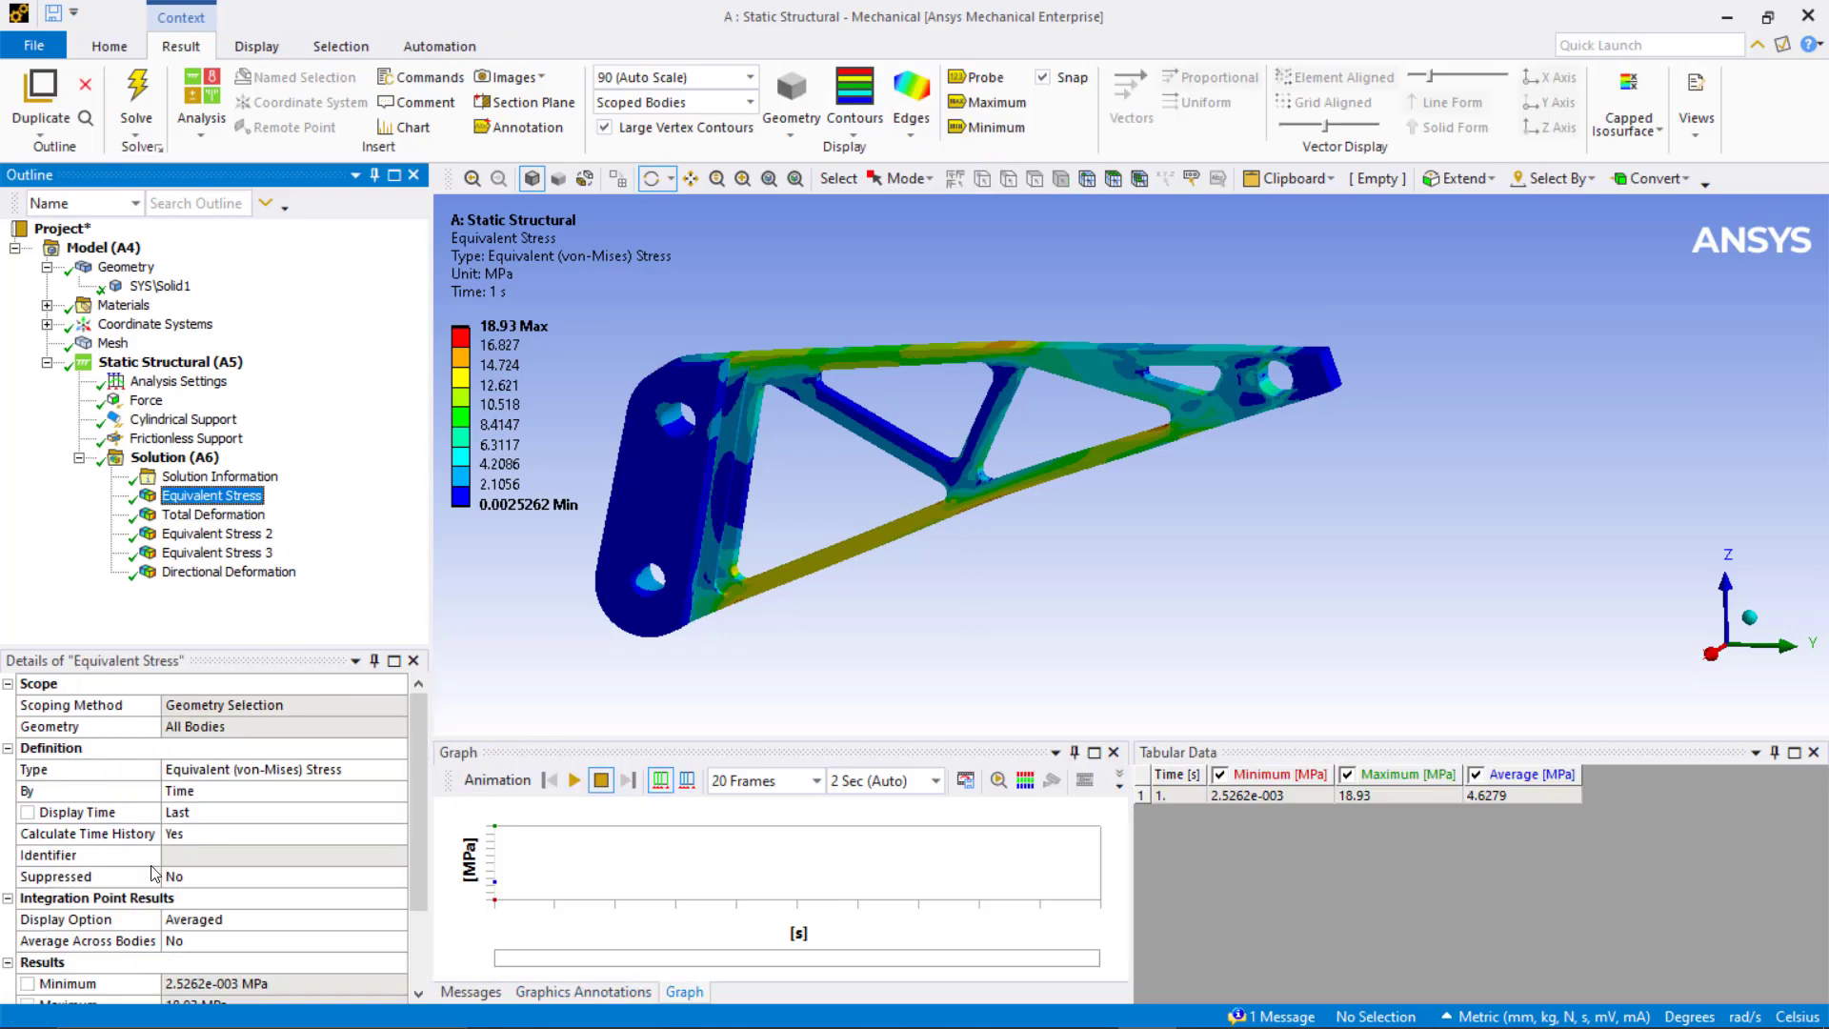
scroll(150, 876, "down", 2)
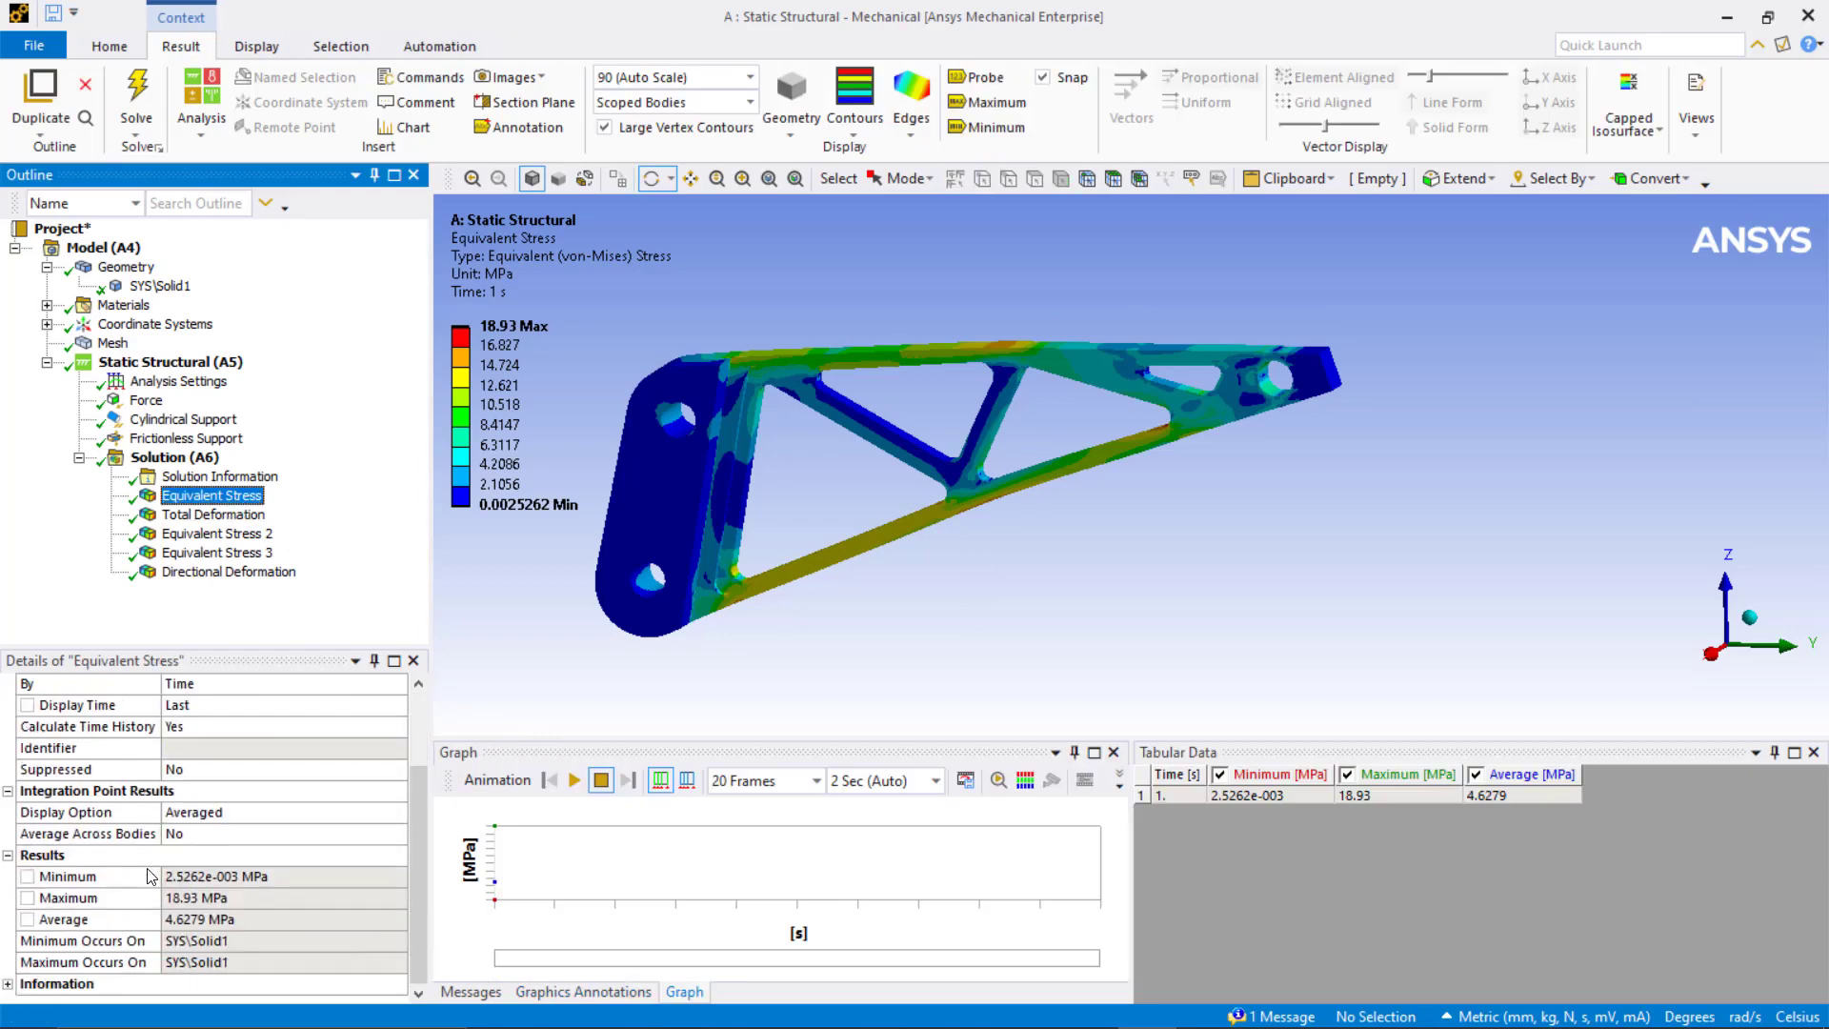
left_click(28, 900)
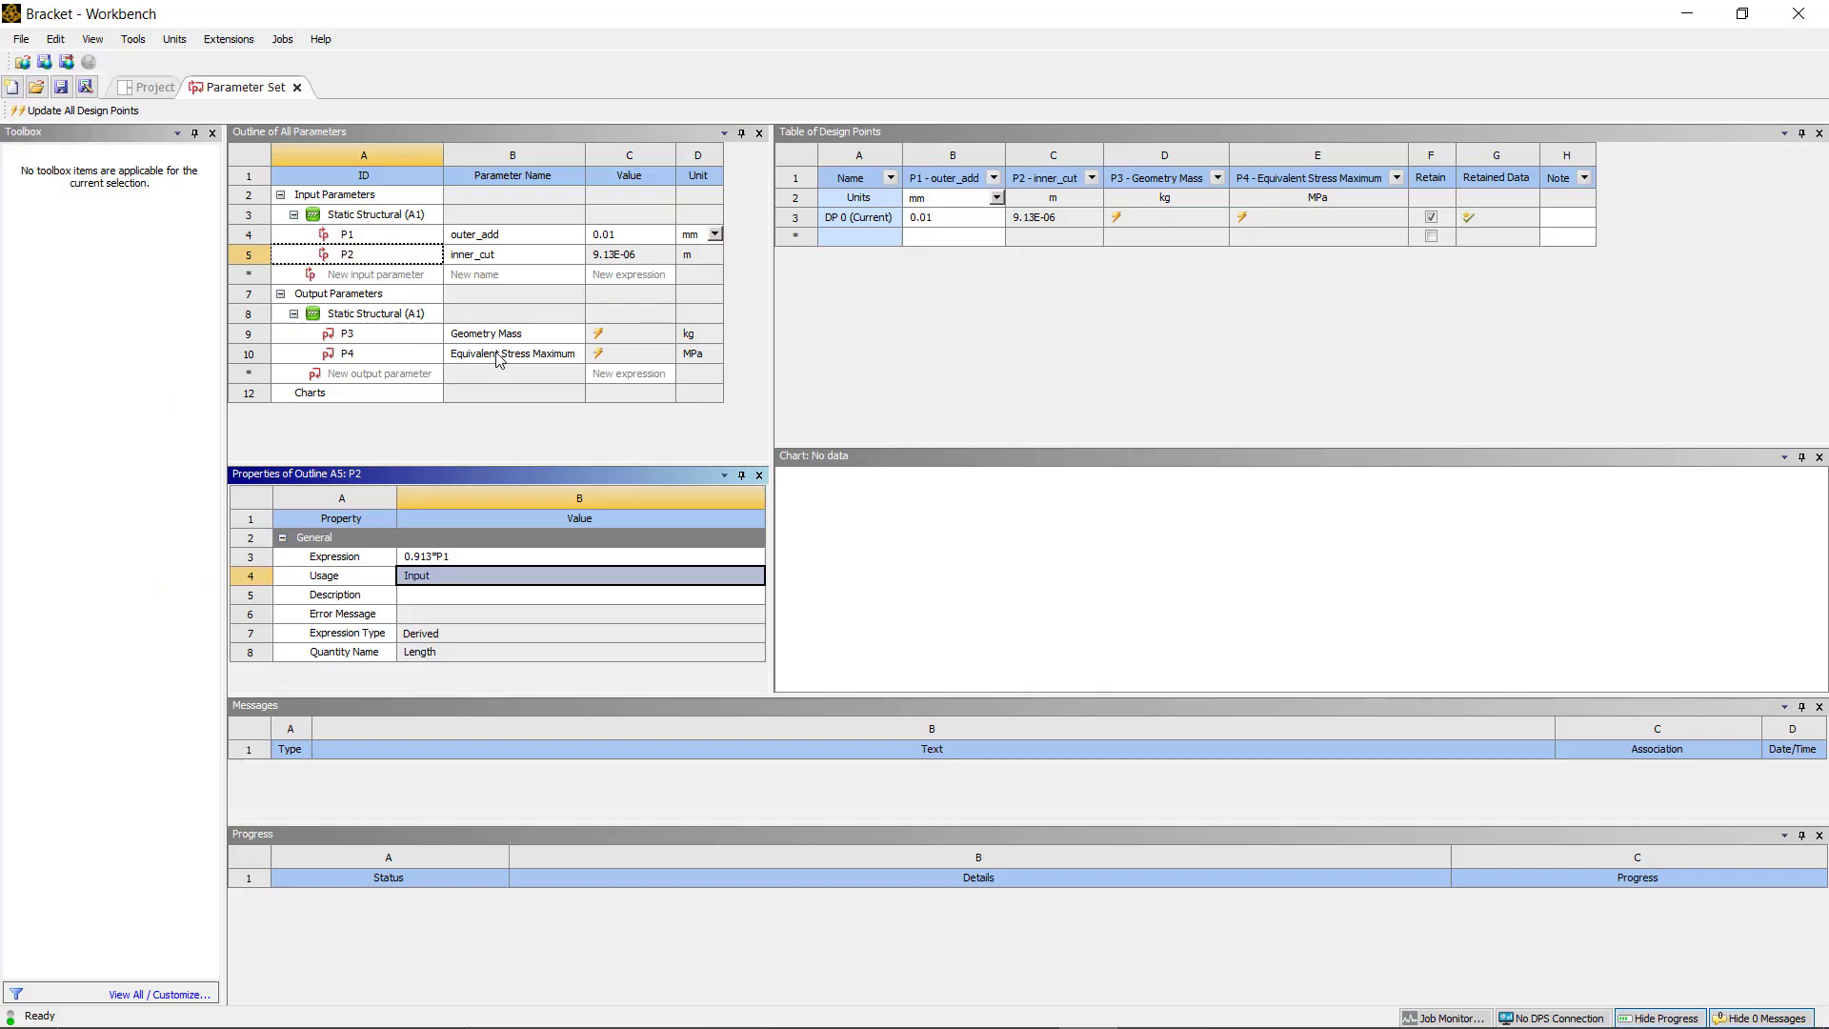
Step: Rename output parameter P4 as Stress Total
left_click(499, 354)
double_click(497, 357)
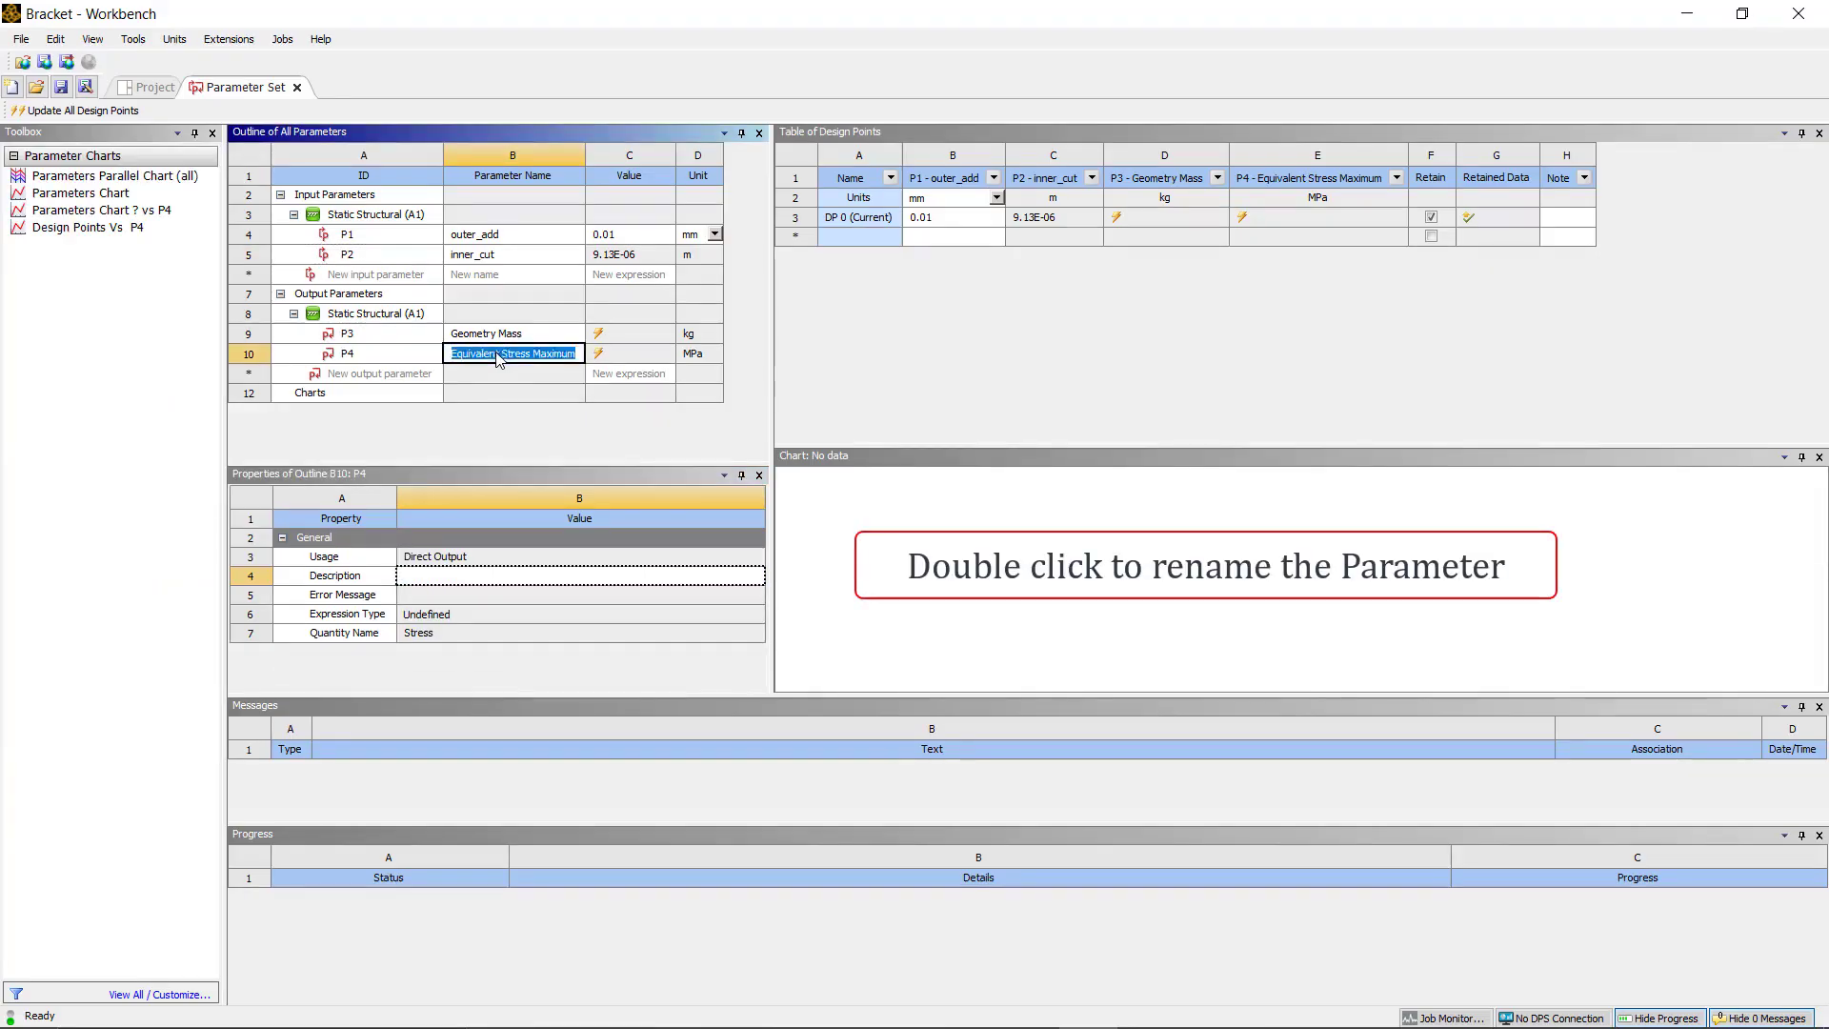
type("Stress Total")
Step: Promote the maximum values of Equivalent Stress 2 and Equivalent Stress 3 to parameters
left_click(1355, 215)
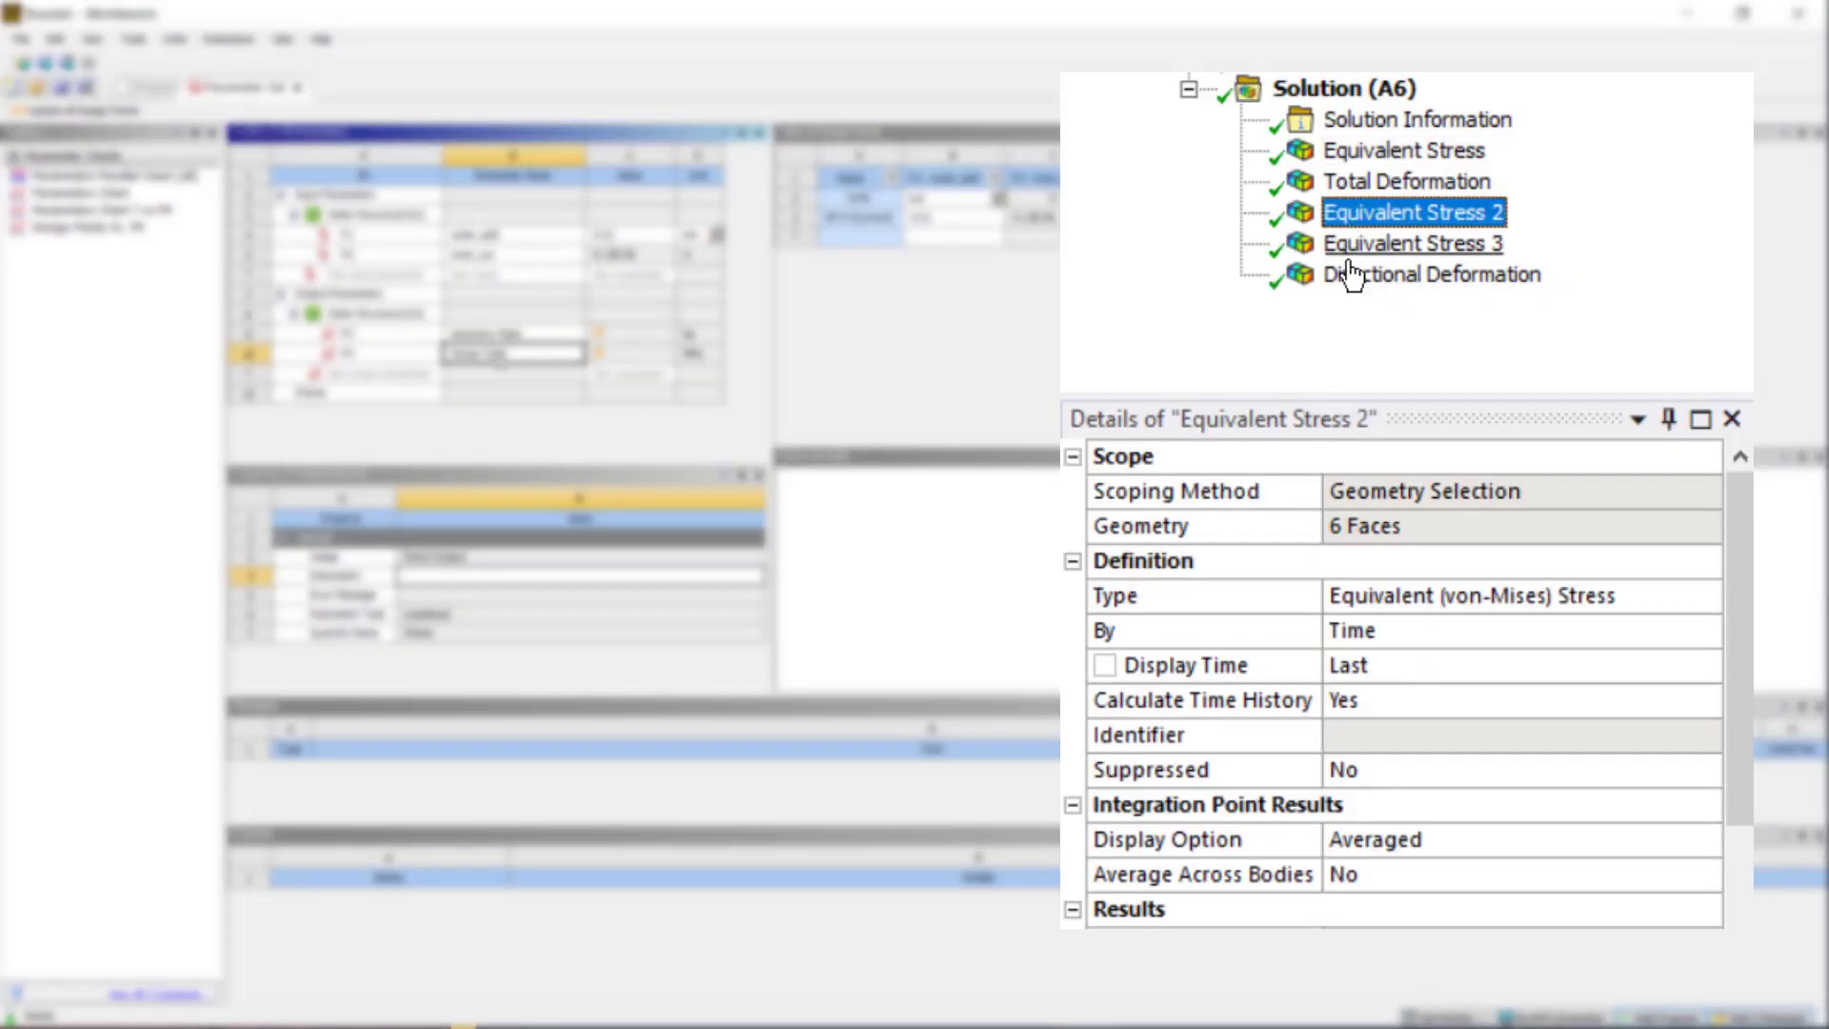
left_click(1105, 805)
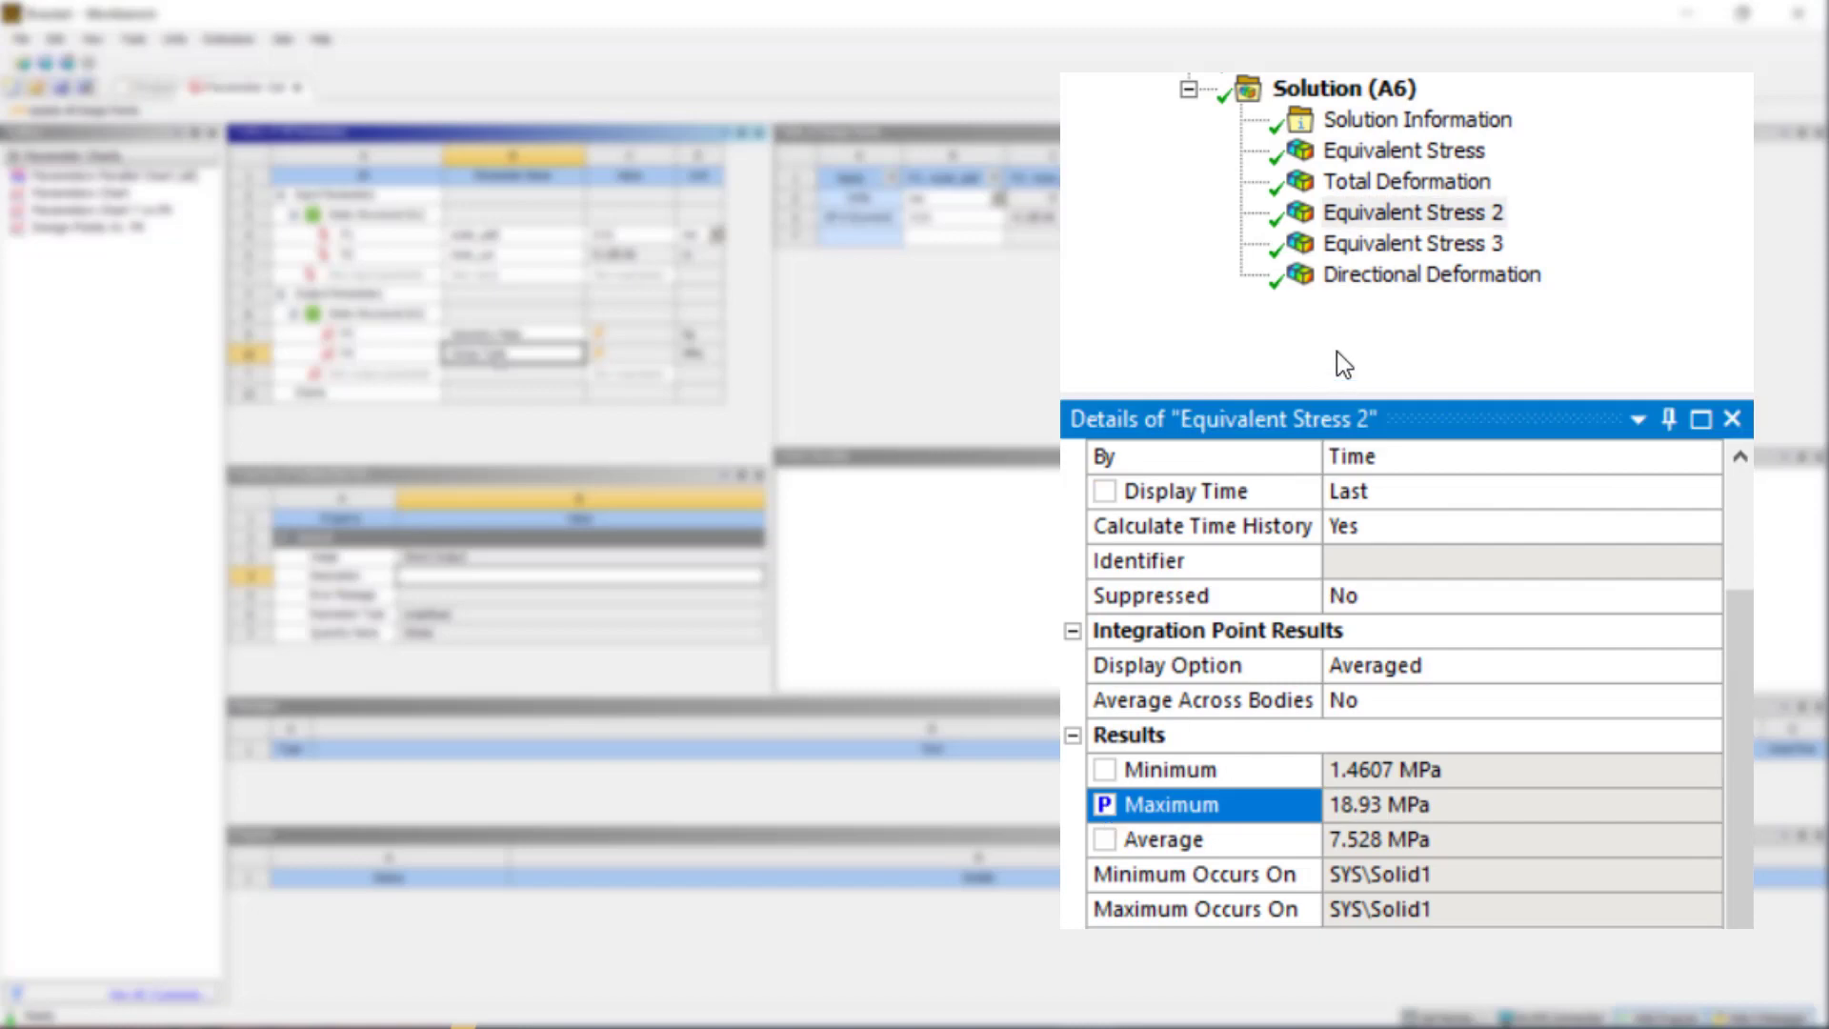
left_click(1376, 244)
scroll(1172, 810, "down", 3)
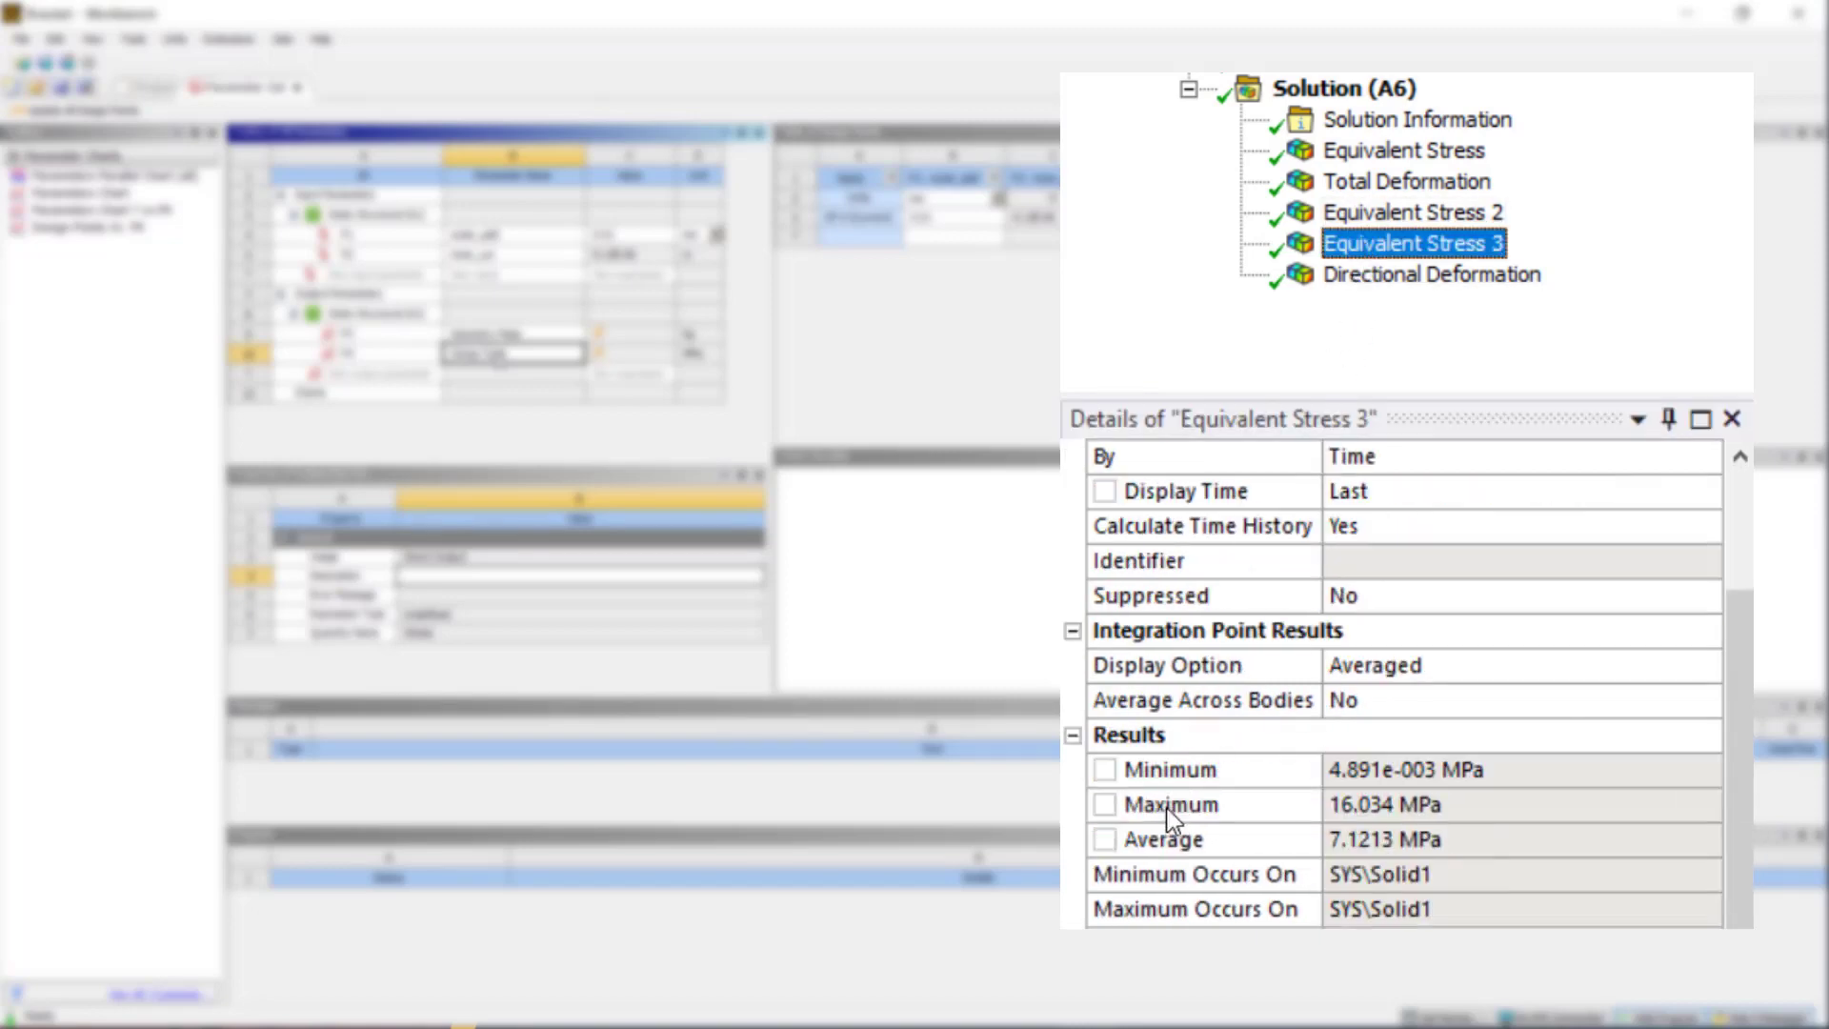
left_click(1103, 815)
Step: Rename output parameters P5 and P6 as Stress Cut and Stress Top
double_click(515, 374)
type("Str")
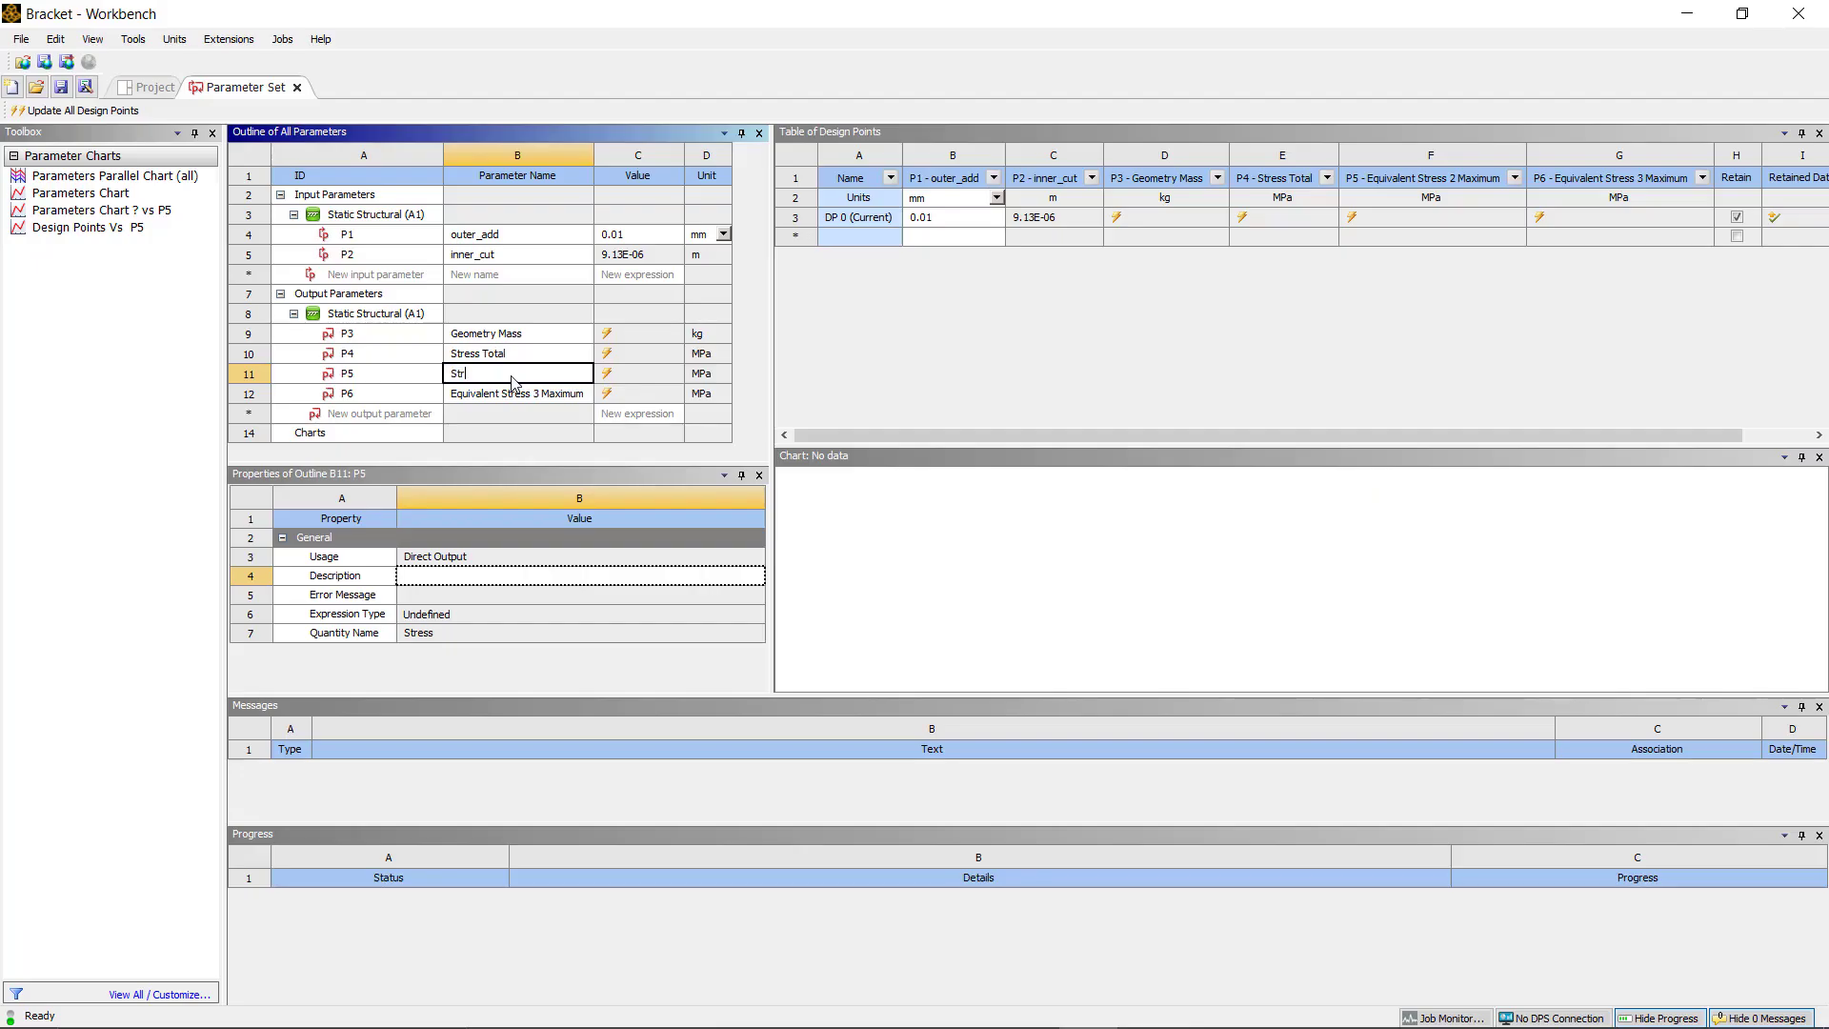
type("ess Cut")
double_click(513, 393)
type("Stress ")
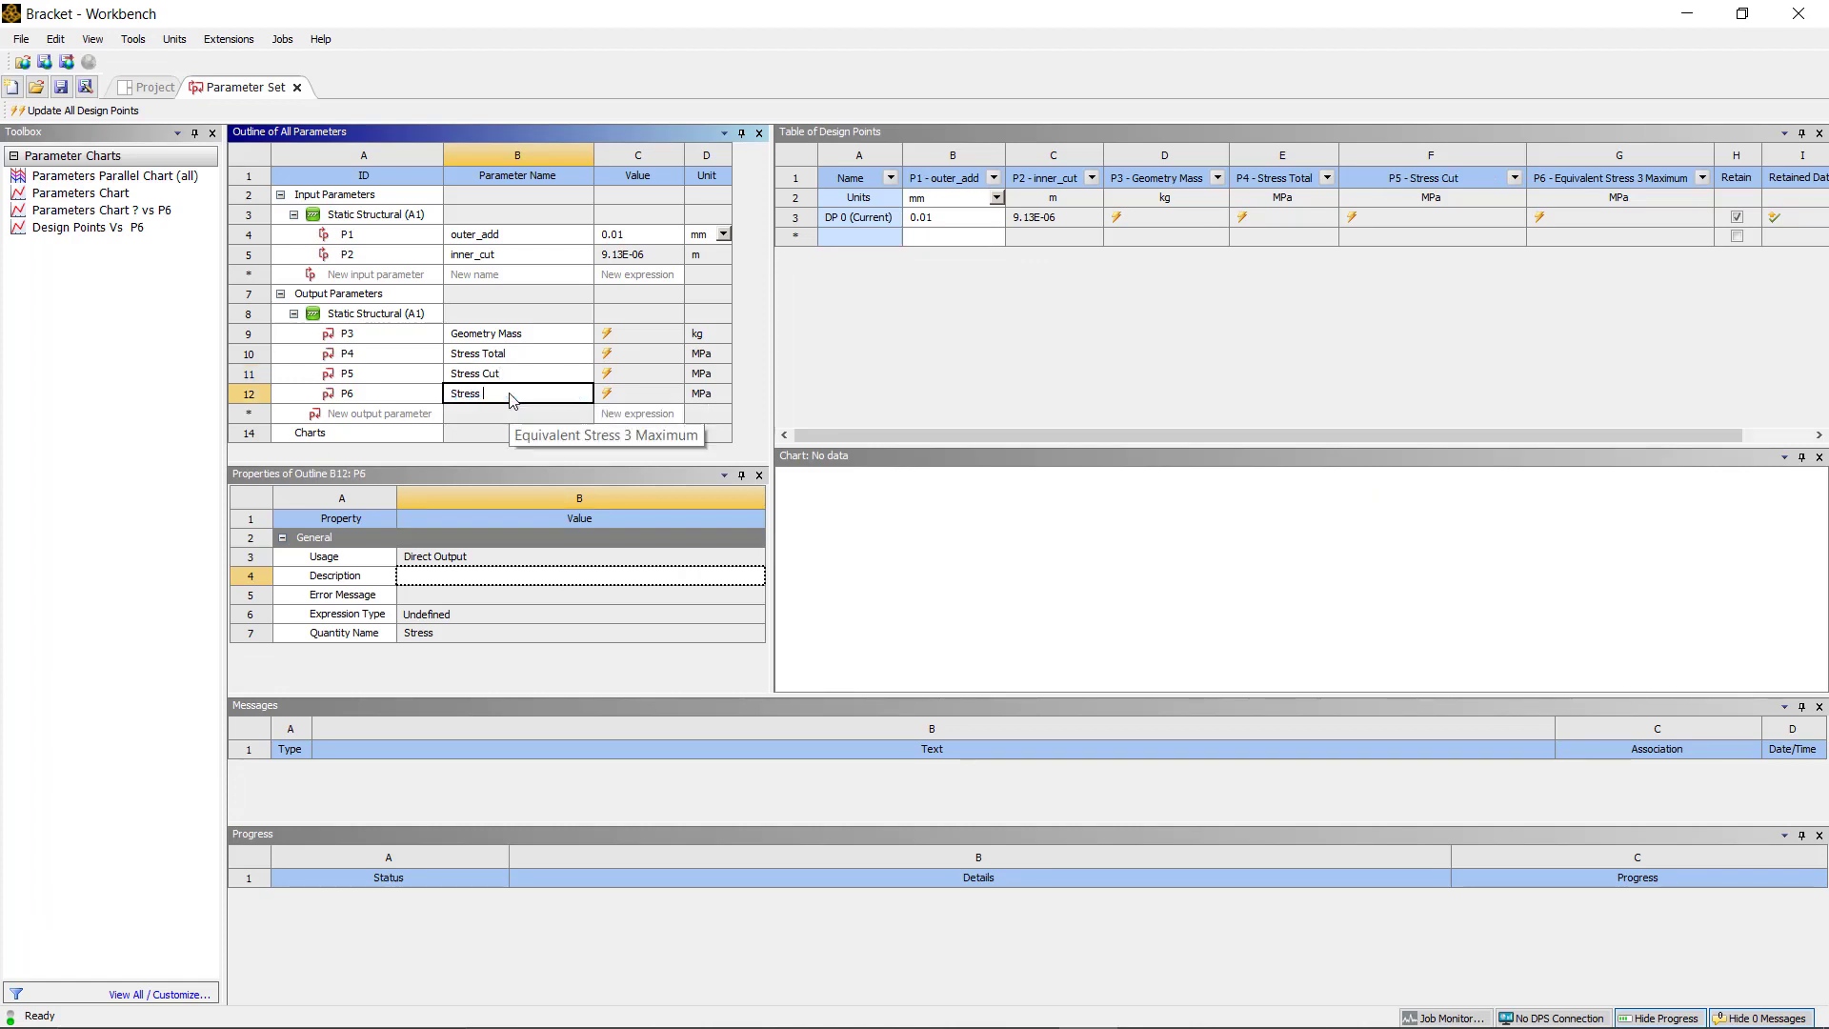
type("To")
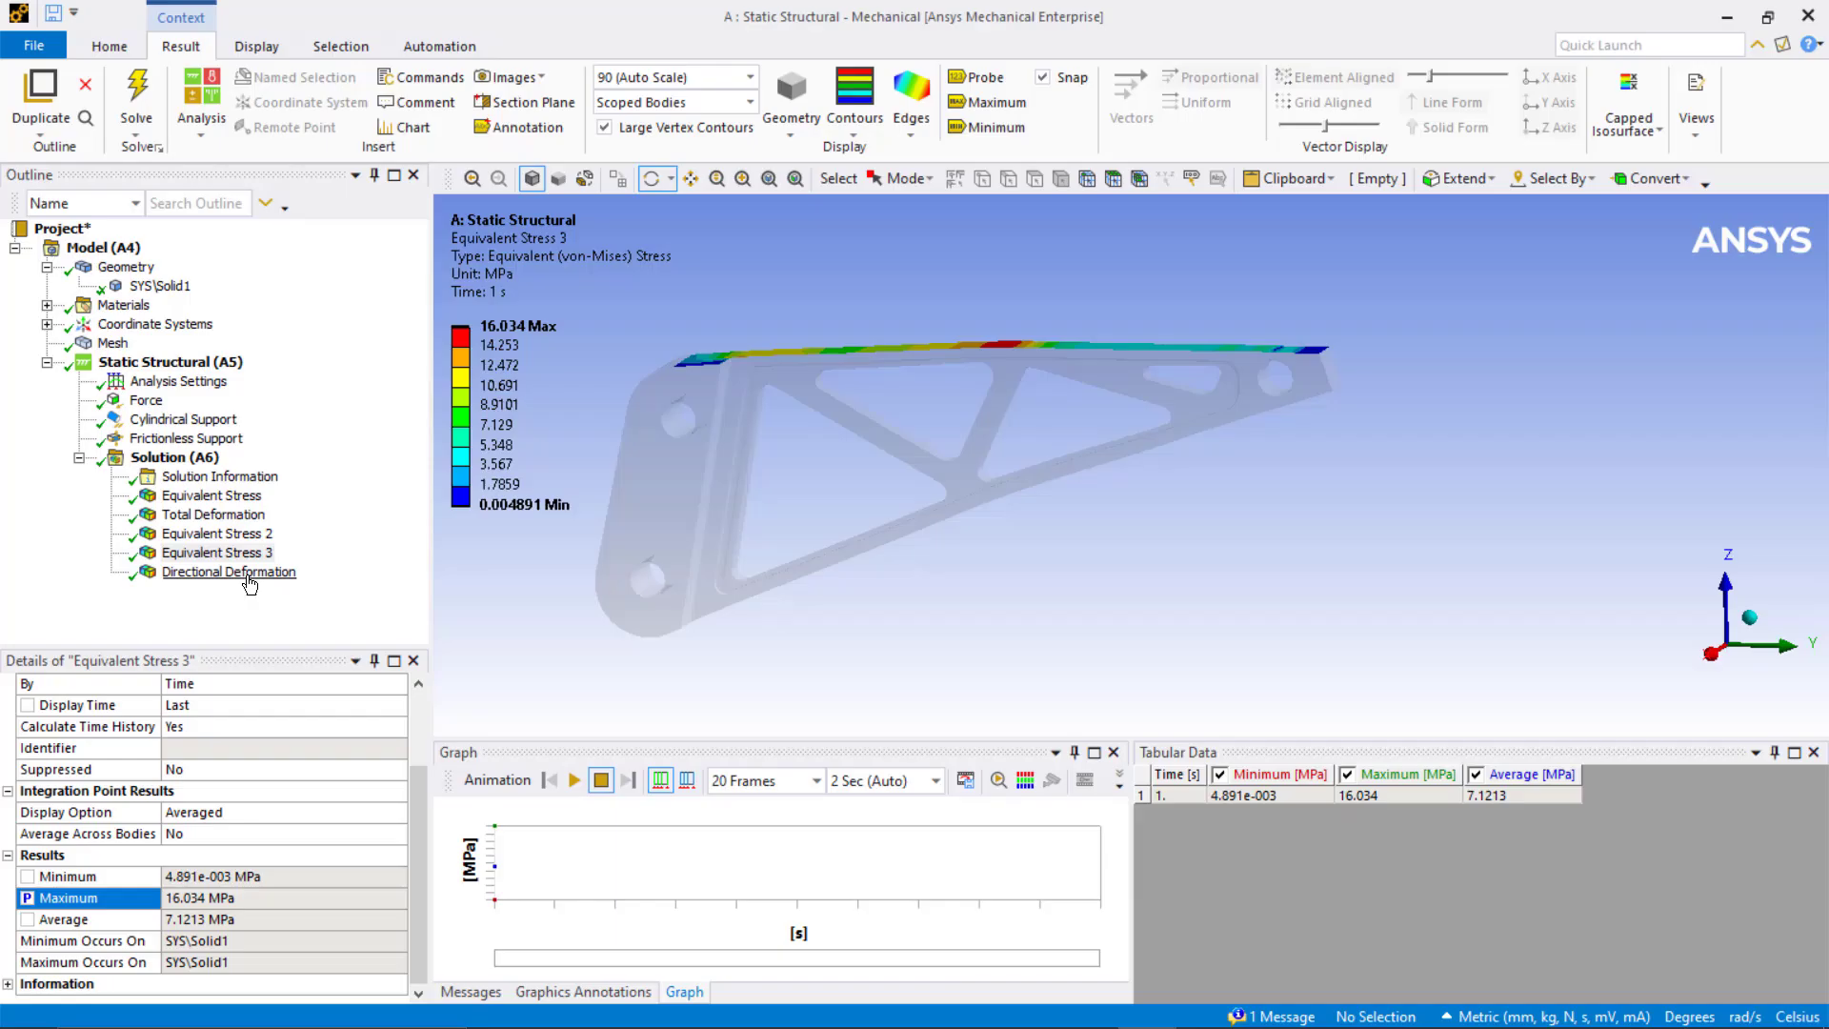
Step: Promote the Directional Deformation minimum to a parameter and name it Uz
scroll(124, 825, "down", 2)
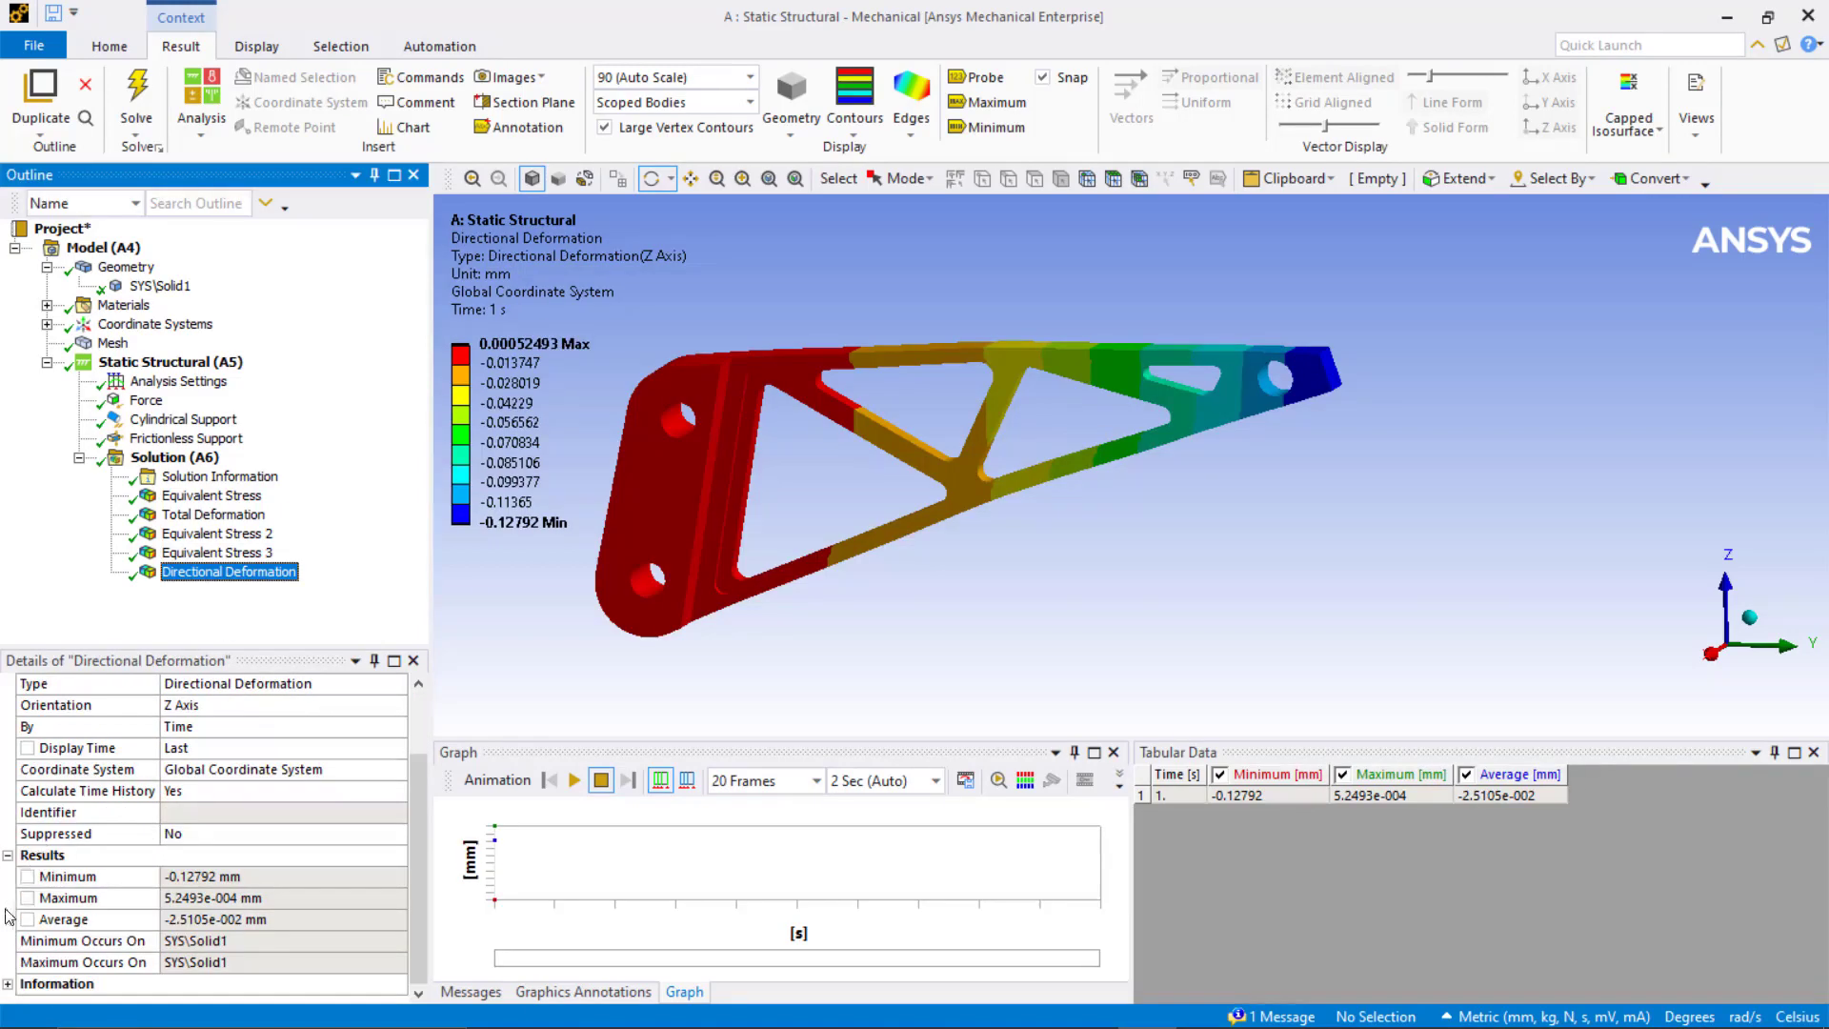
left_click(27, 876)
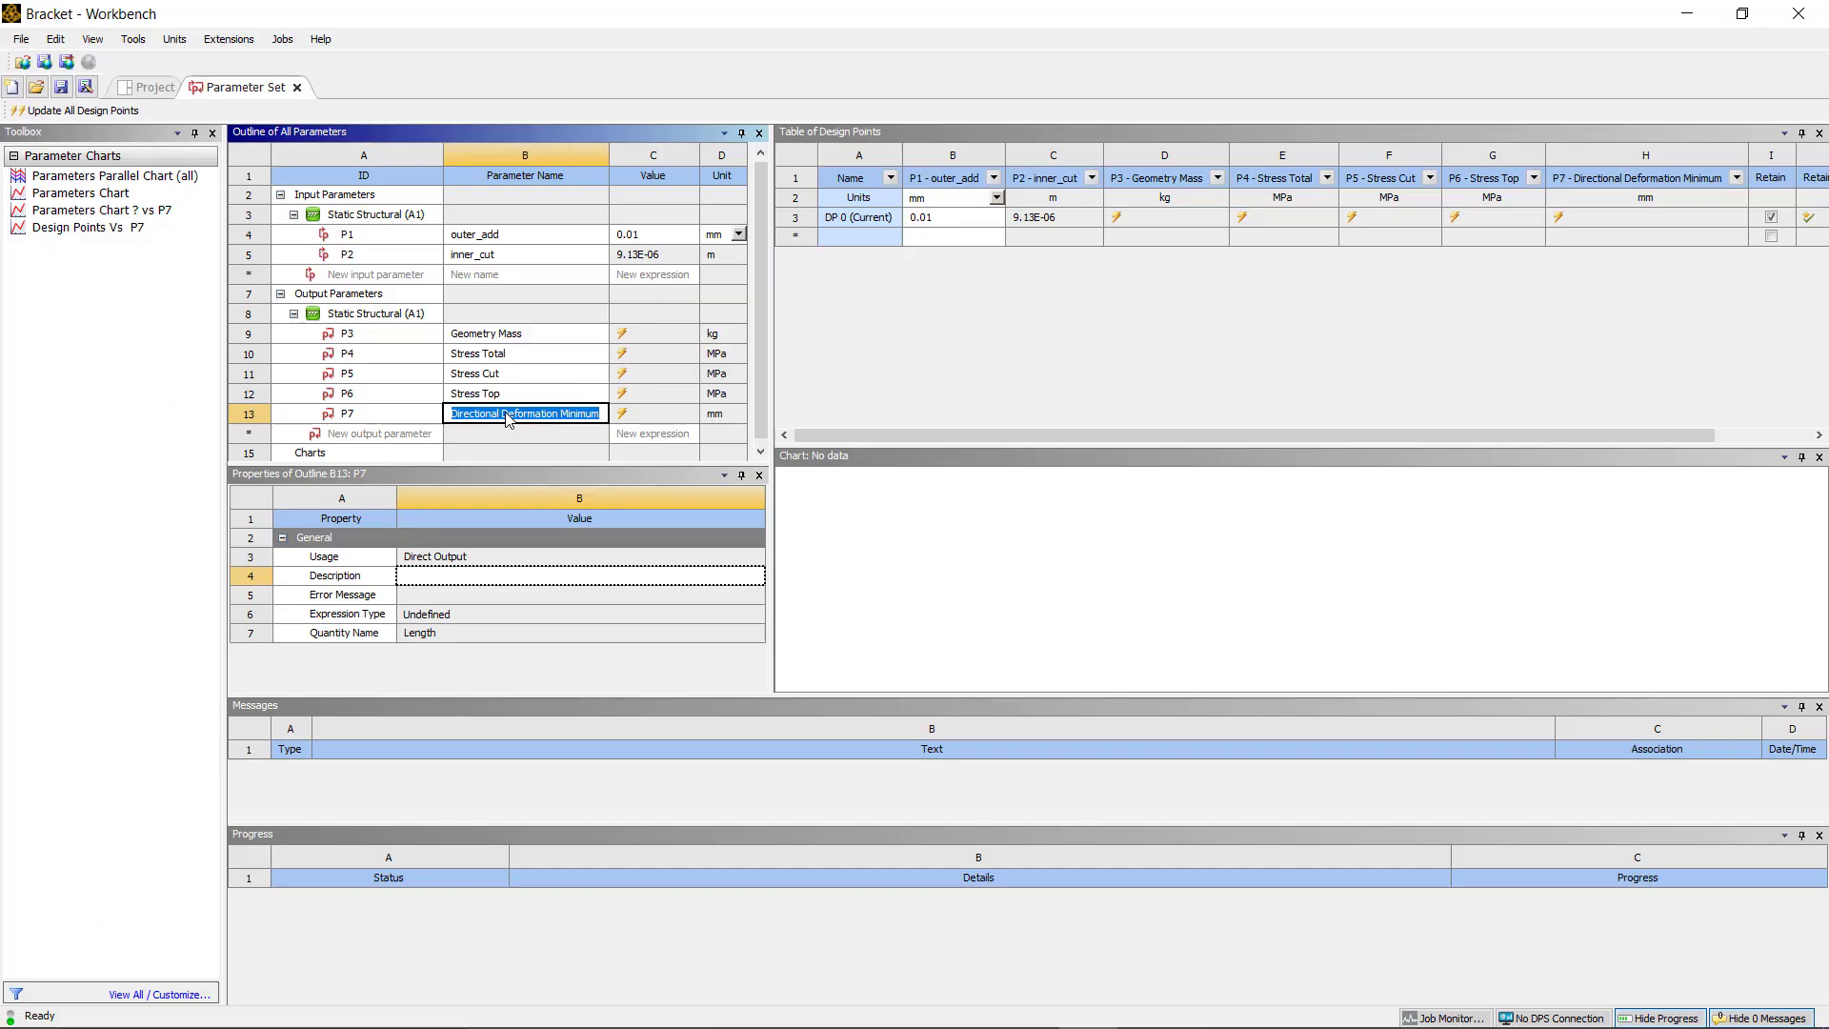
type("Uz")
key("Return")
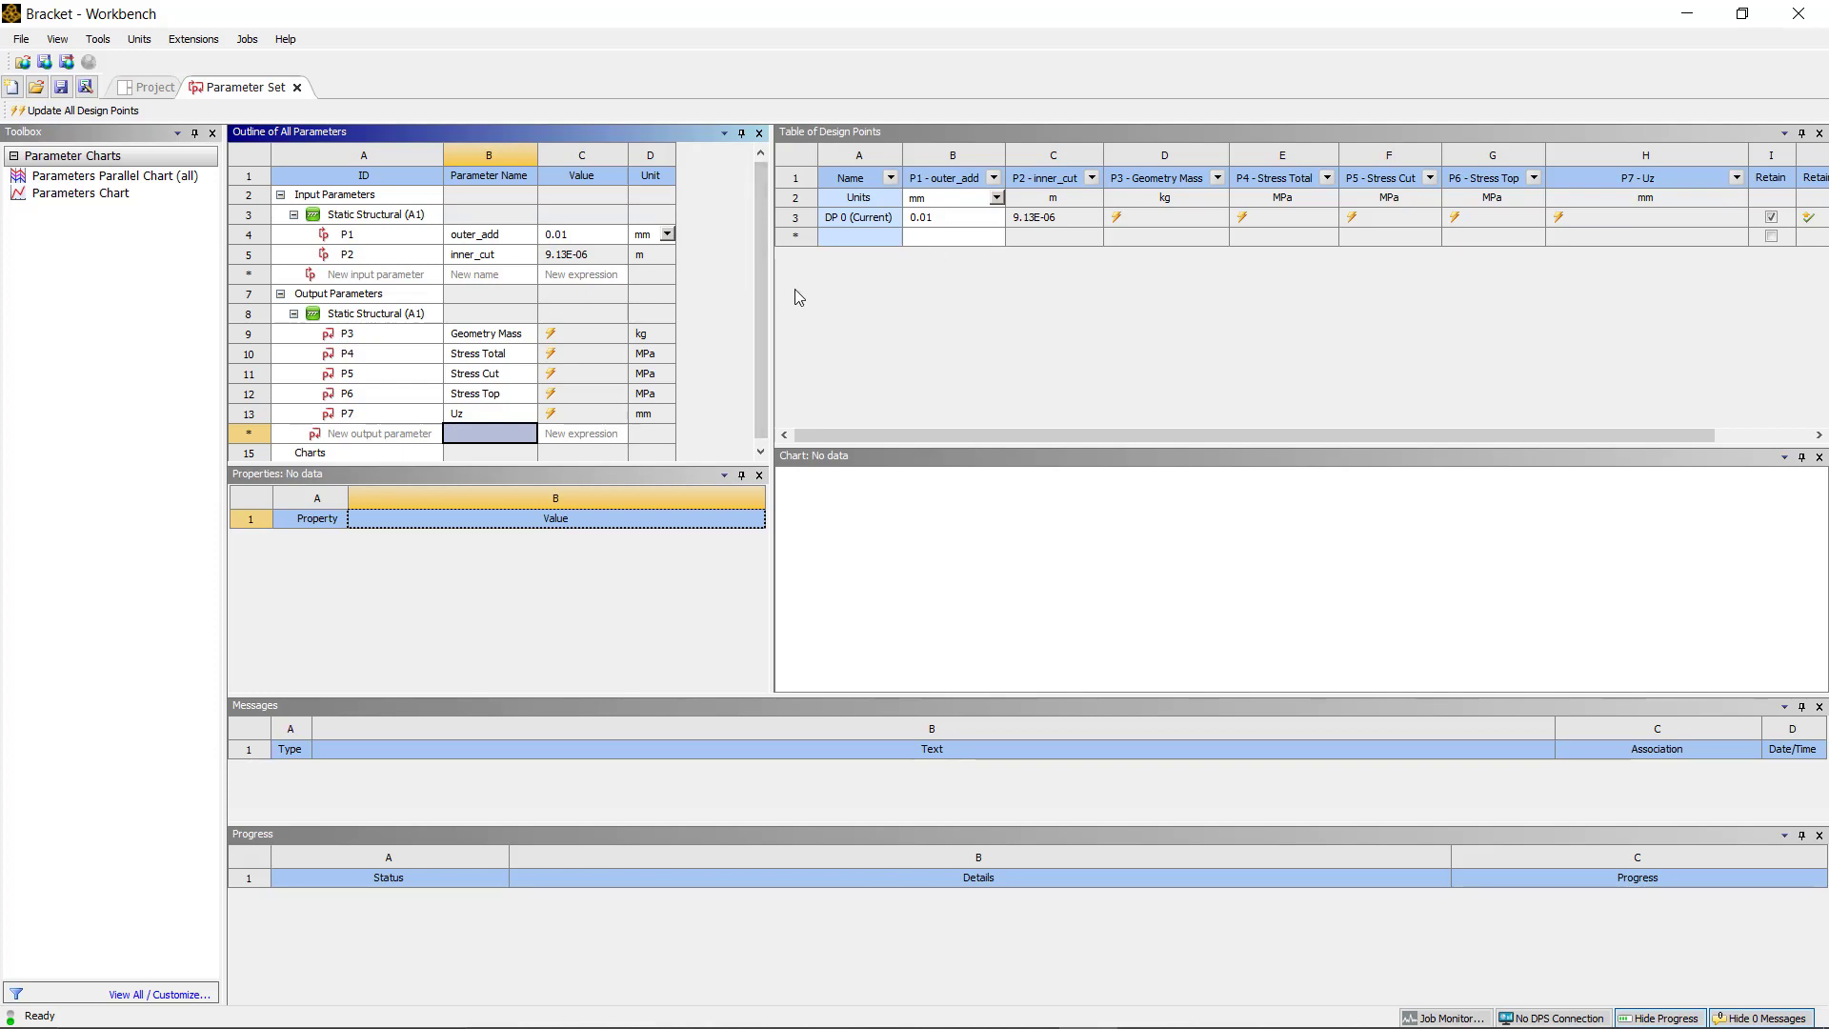
Step: Add three design points with outer_add values of 1, 2 and 3 mm
left_click_drag(771, 291, 730, 291)
left_click(897, 237)
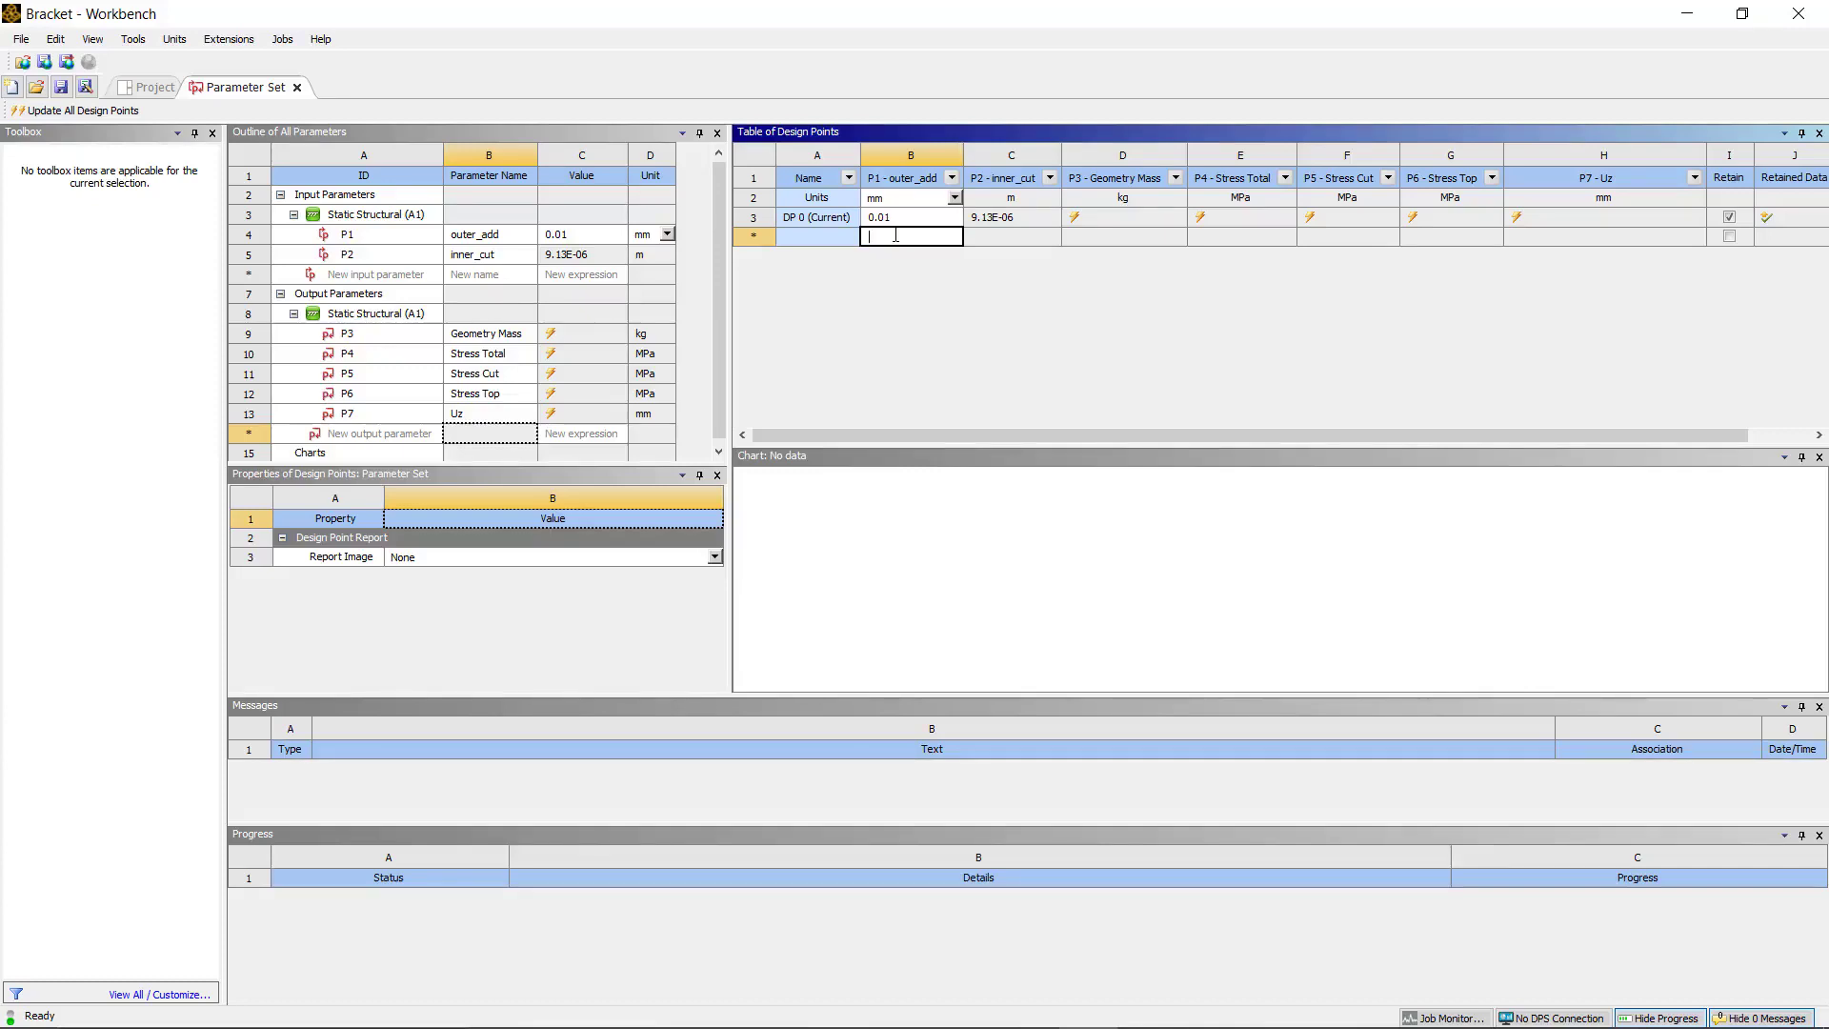
type("1")
key("Return")
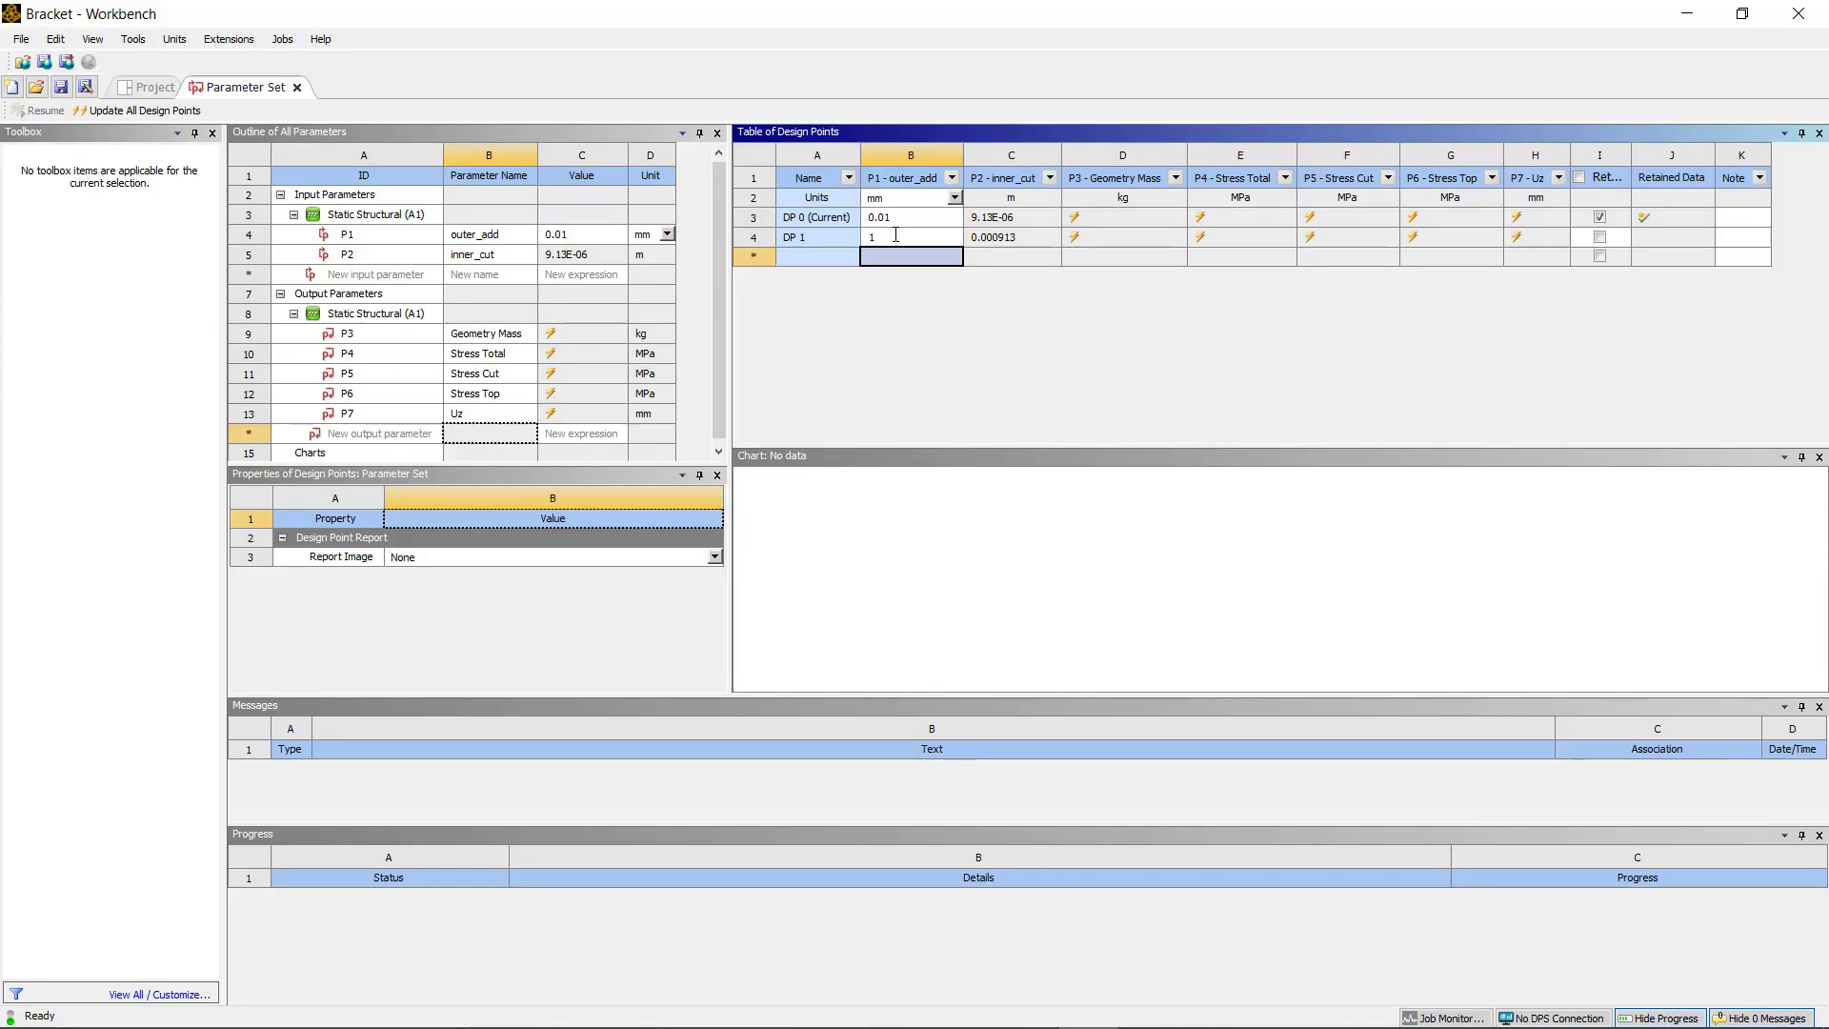
type("2")
key("Return")
type("3")
key("Return")
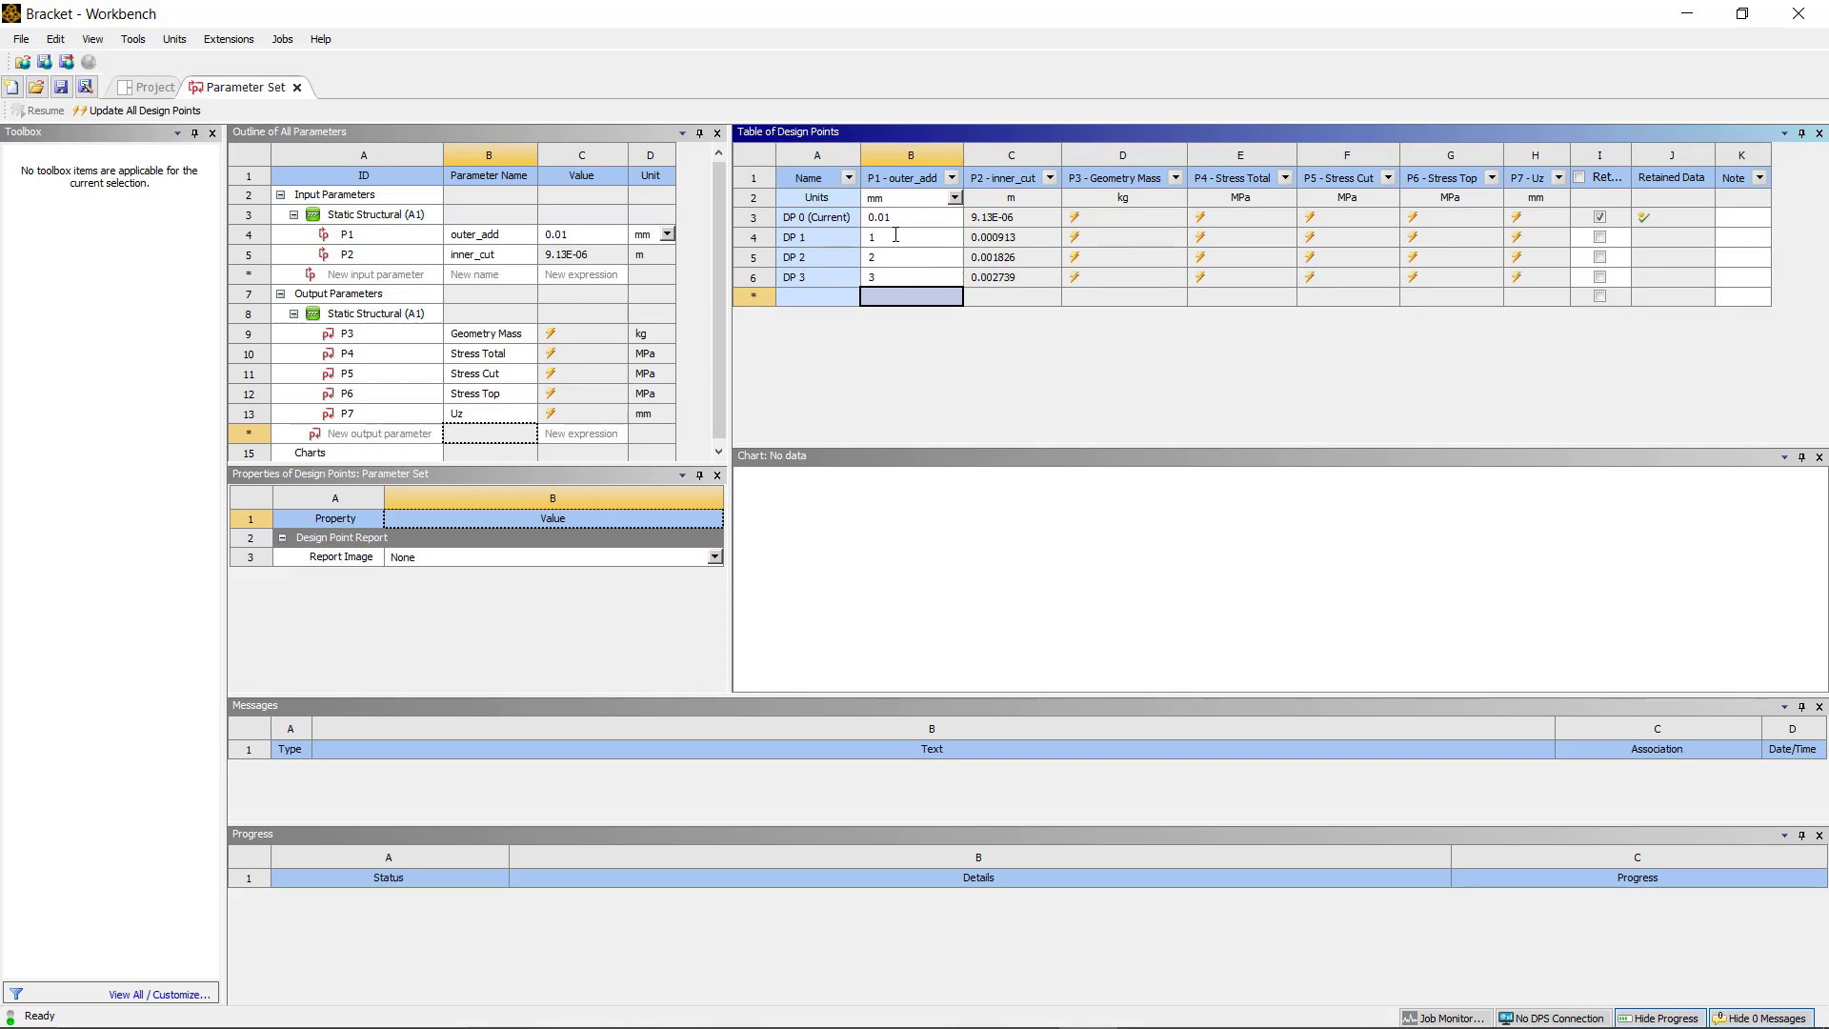
Step: Add two more design points with outer_add values of 4 and 5 mm
type("4")
key("Return")
type("5")
key("Return")
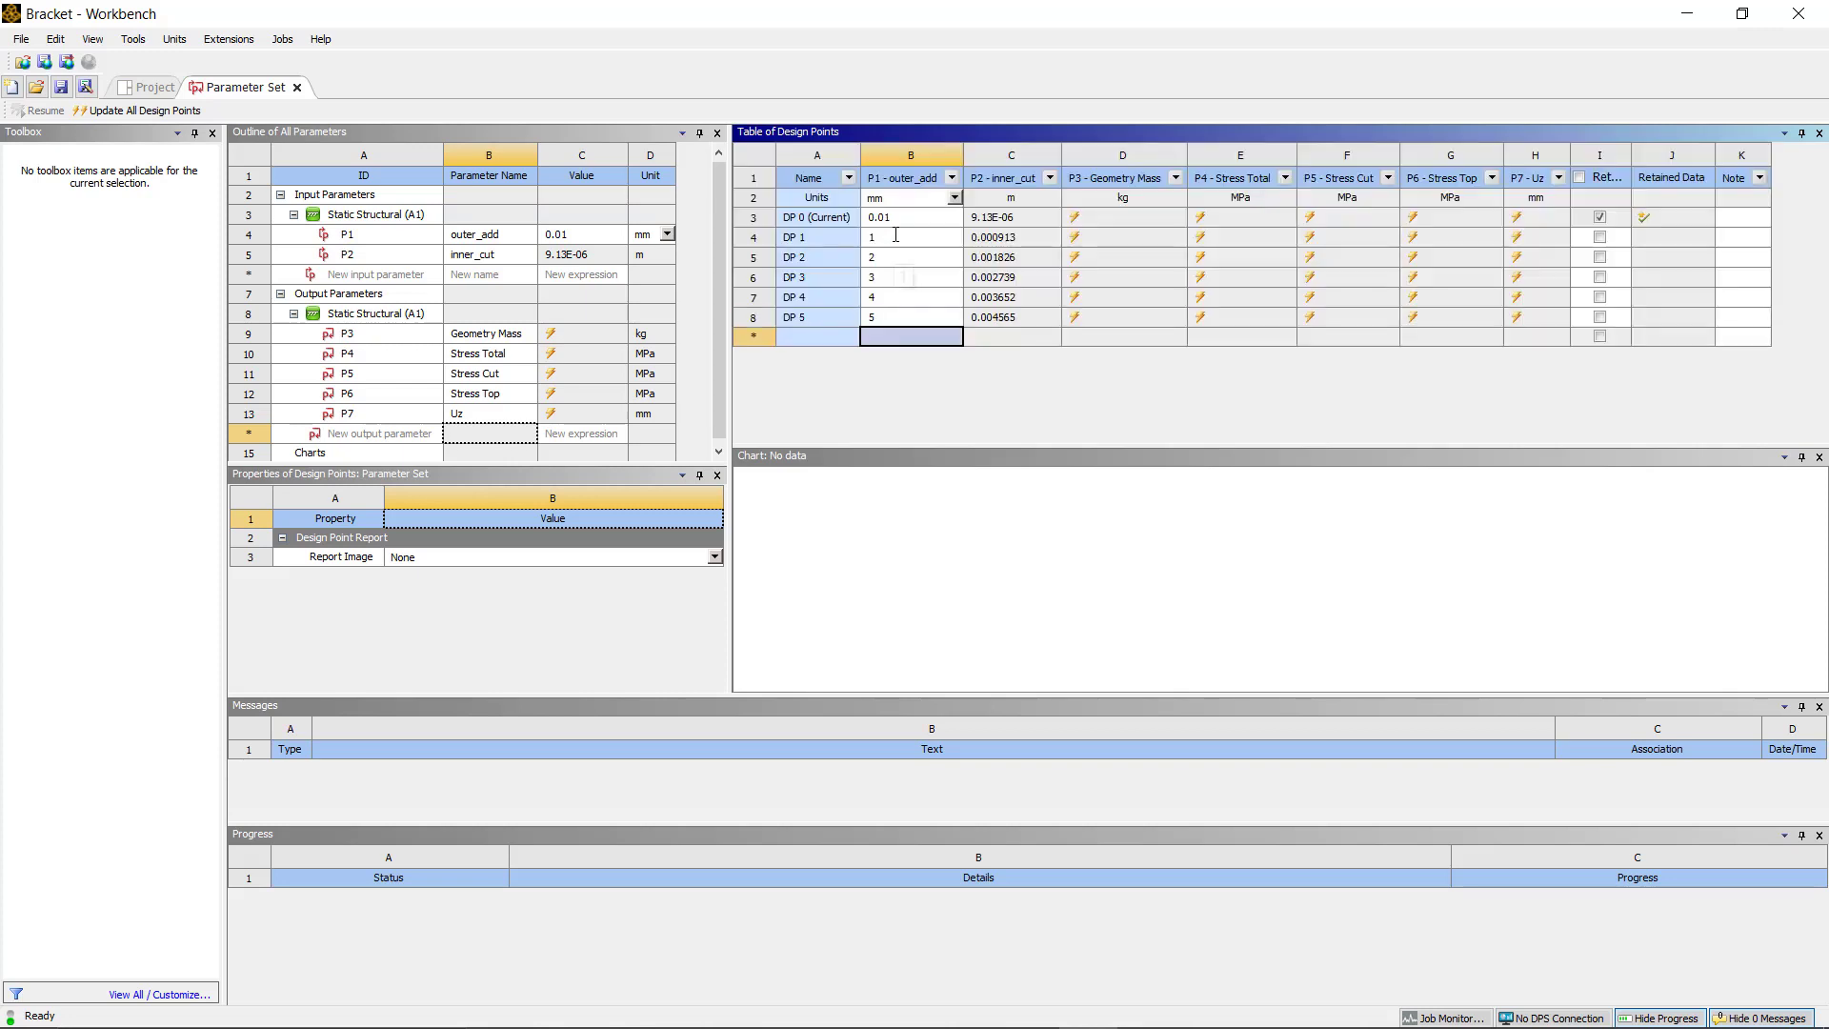
Step: Enable Retain Data for design points DP 1 through DP 5
left_click(1600, 237)
left_click(1599, 257)
left_click(1600, 277)
left_click(1600, 297)
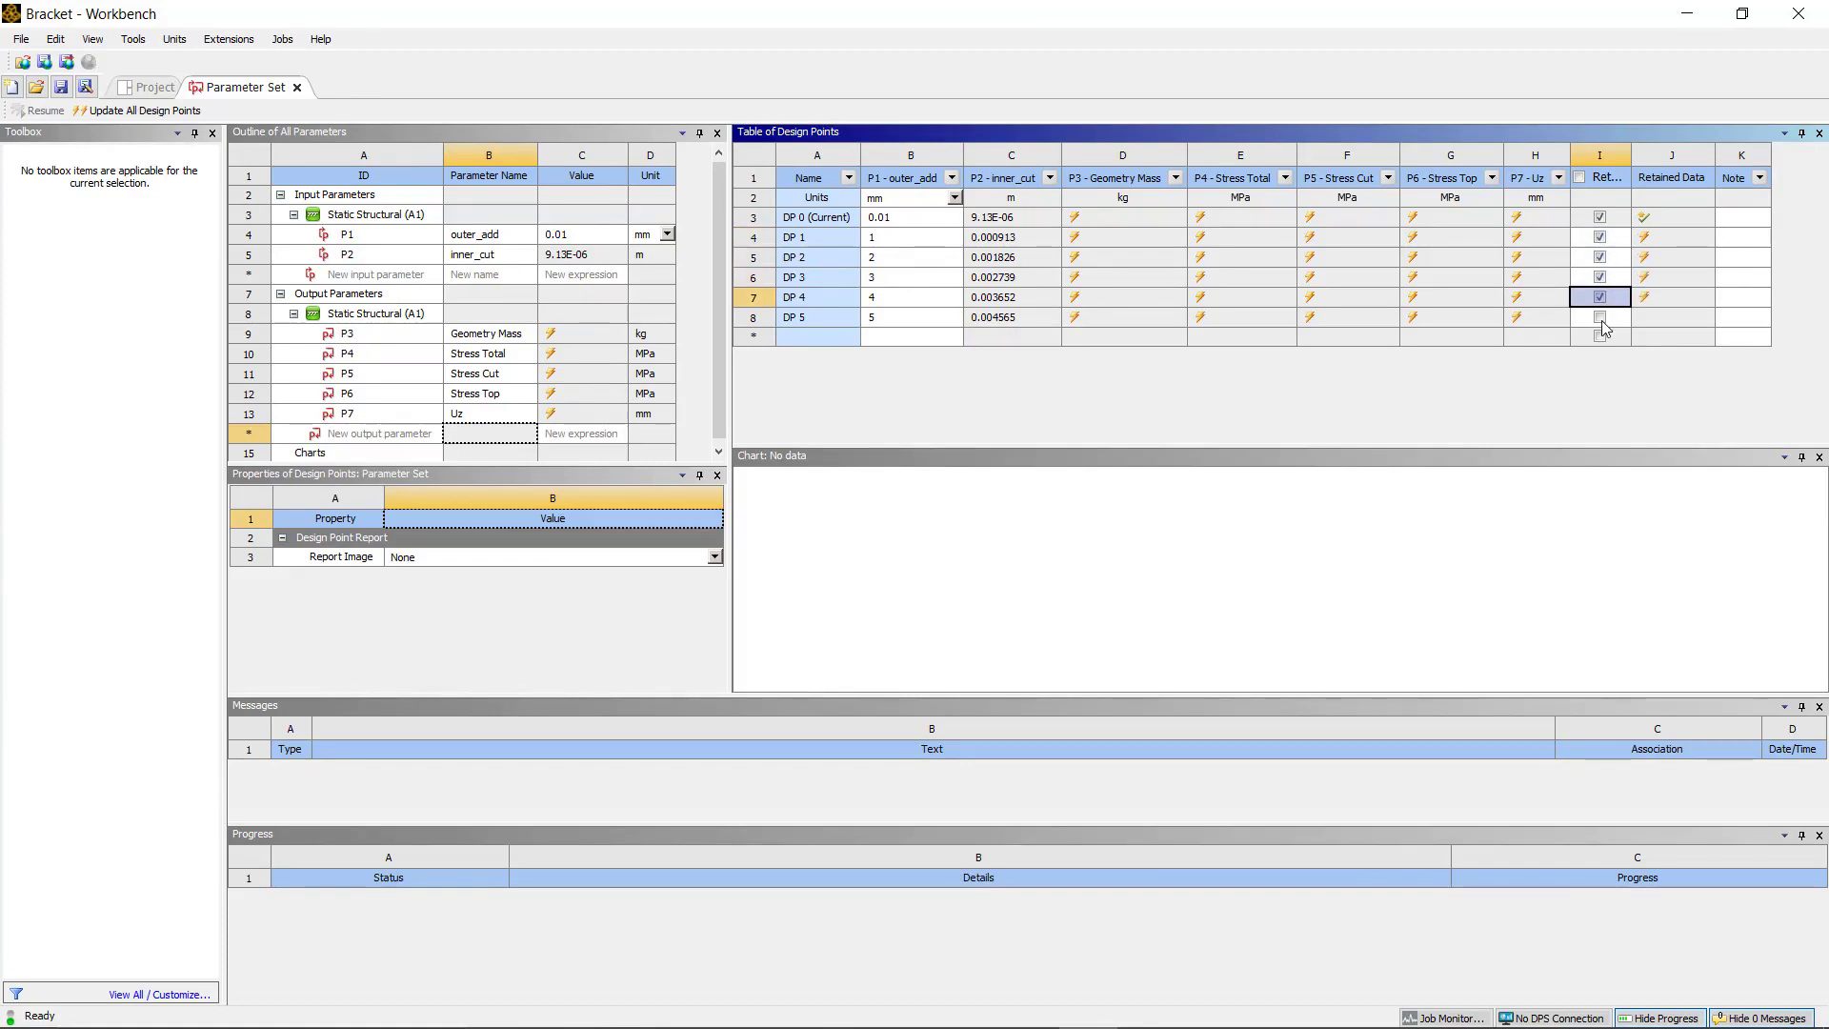
left_click(1601, 318)
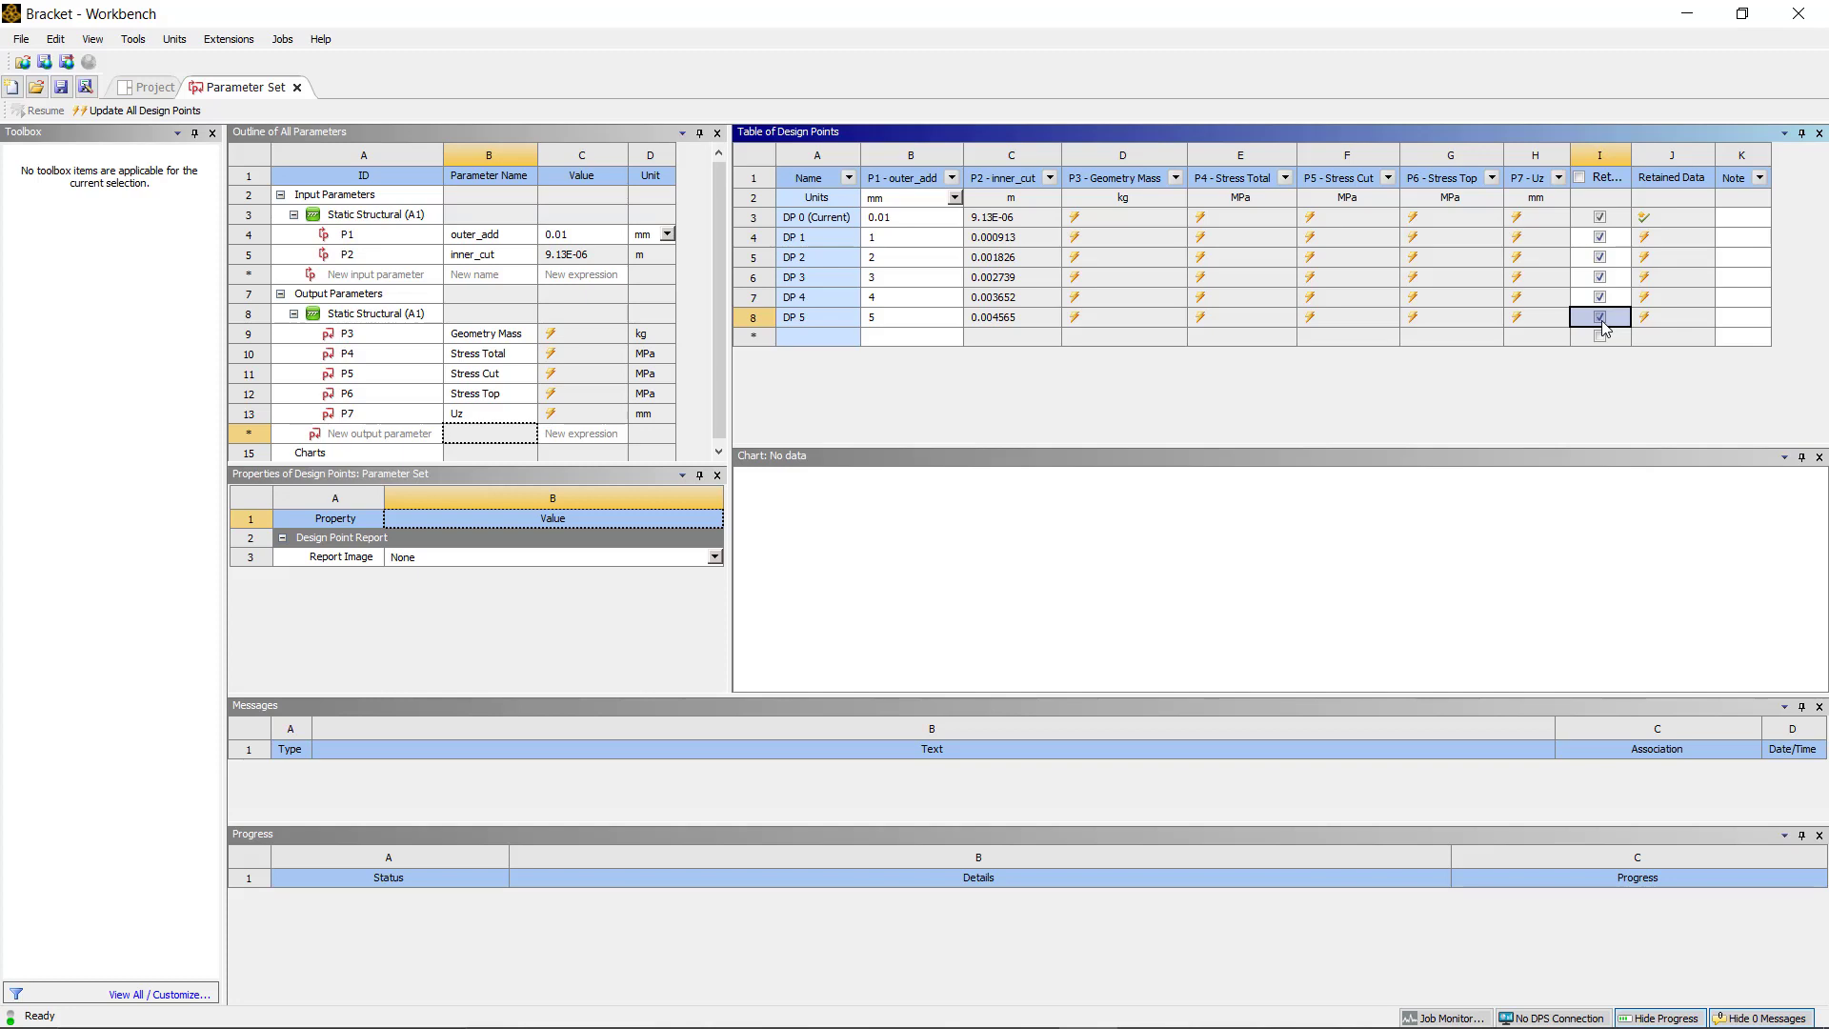
Step: Update all design points, confirming the update
left_click(175, 112)
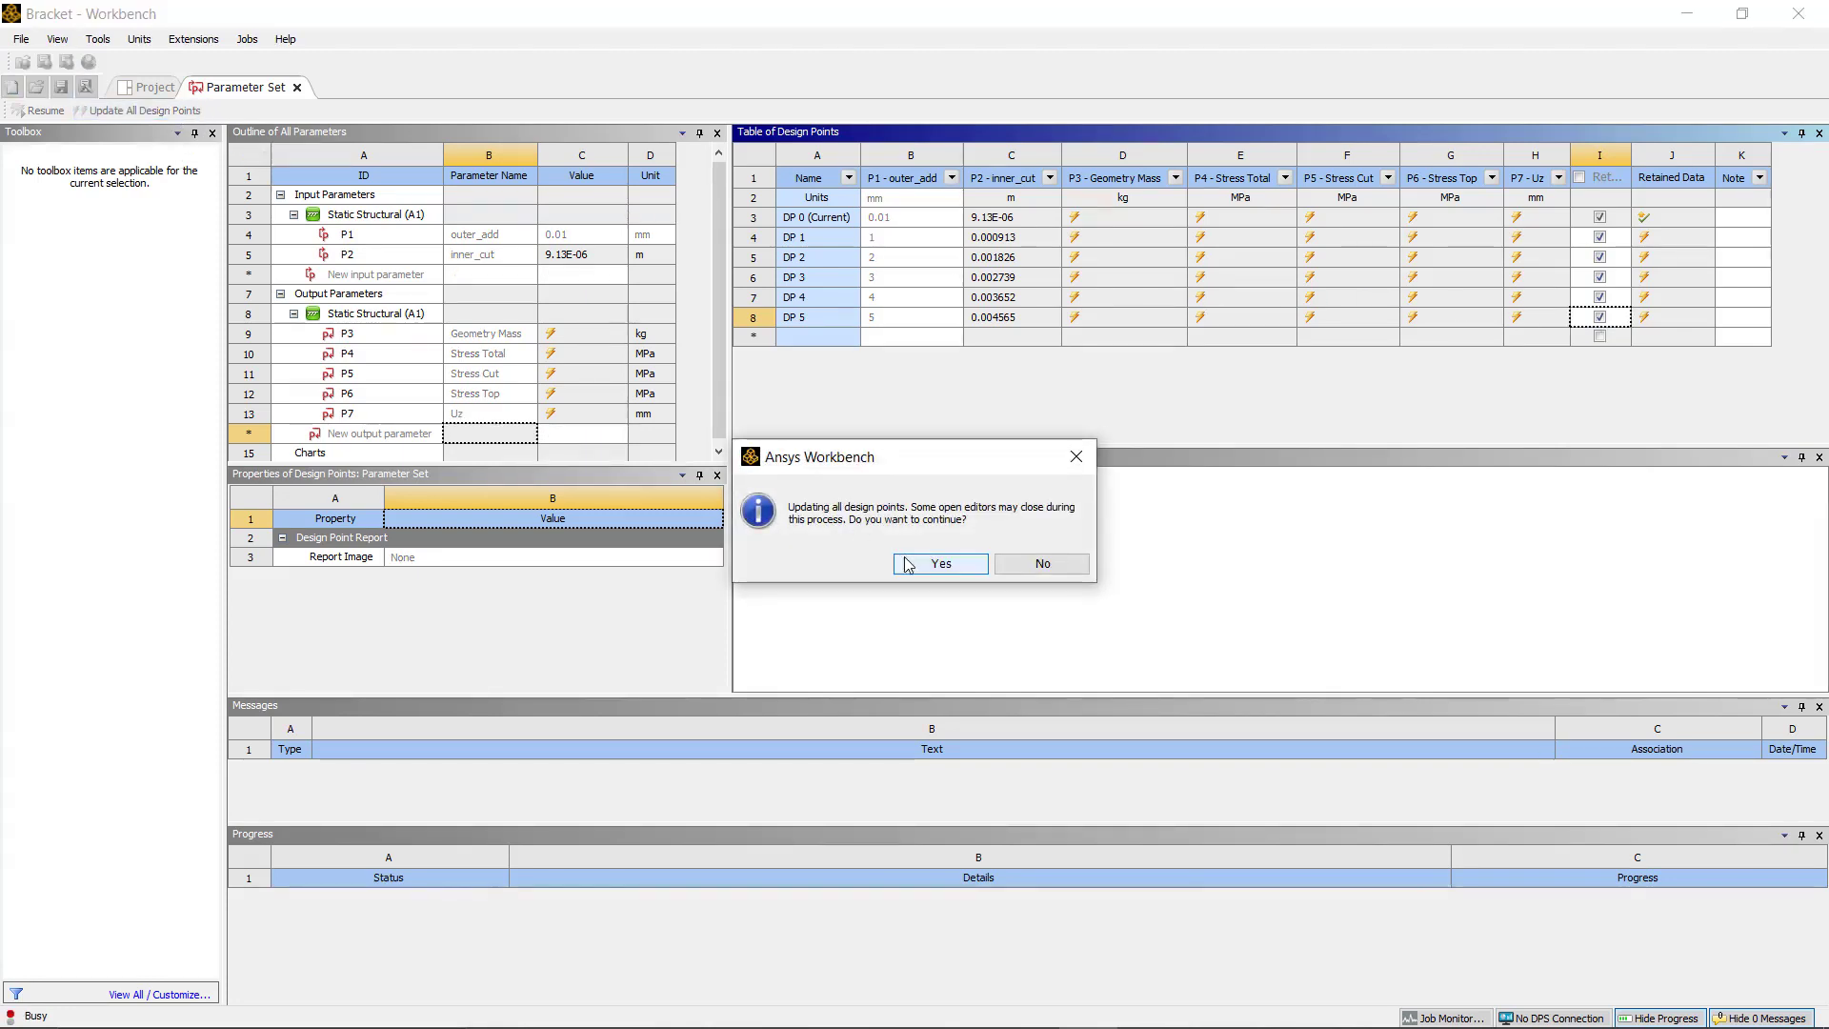
left_click(939, 564)
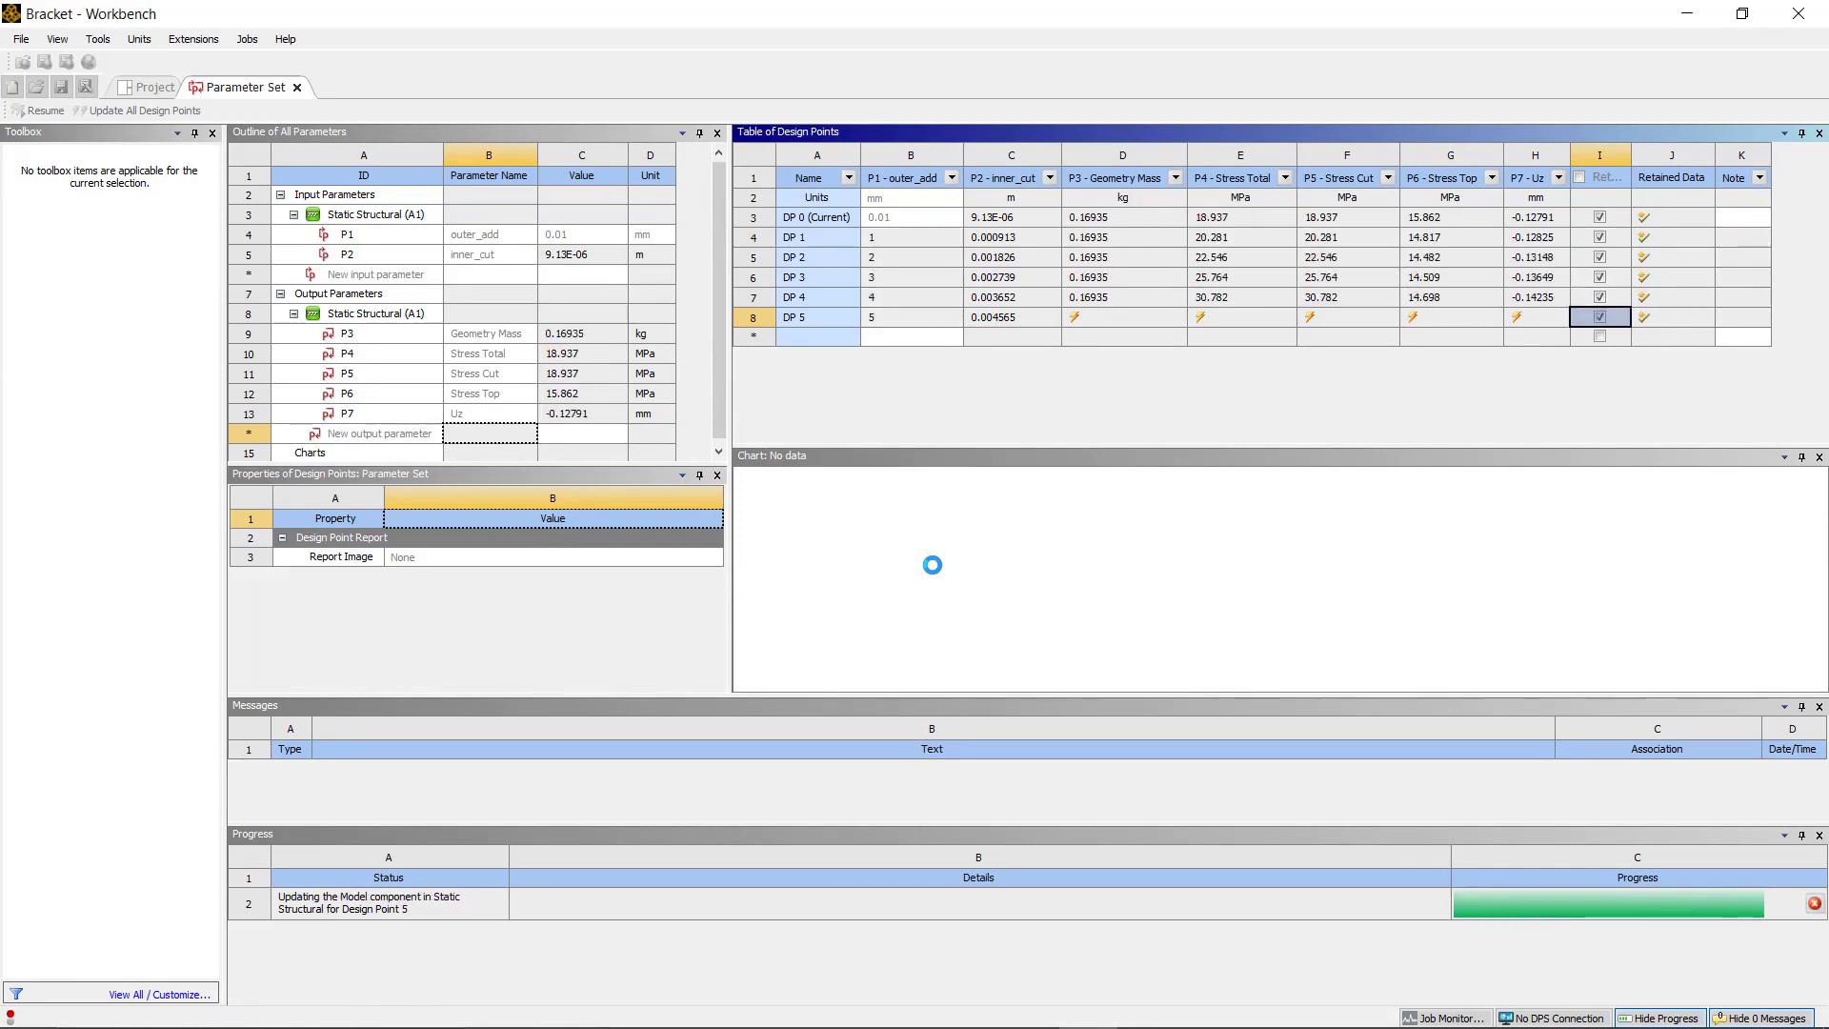
left_click(1142, 173)
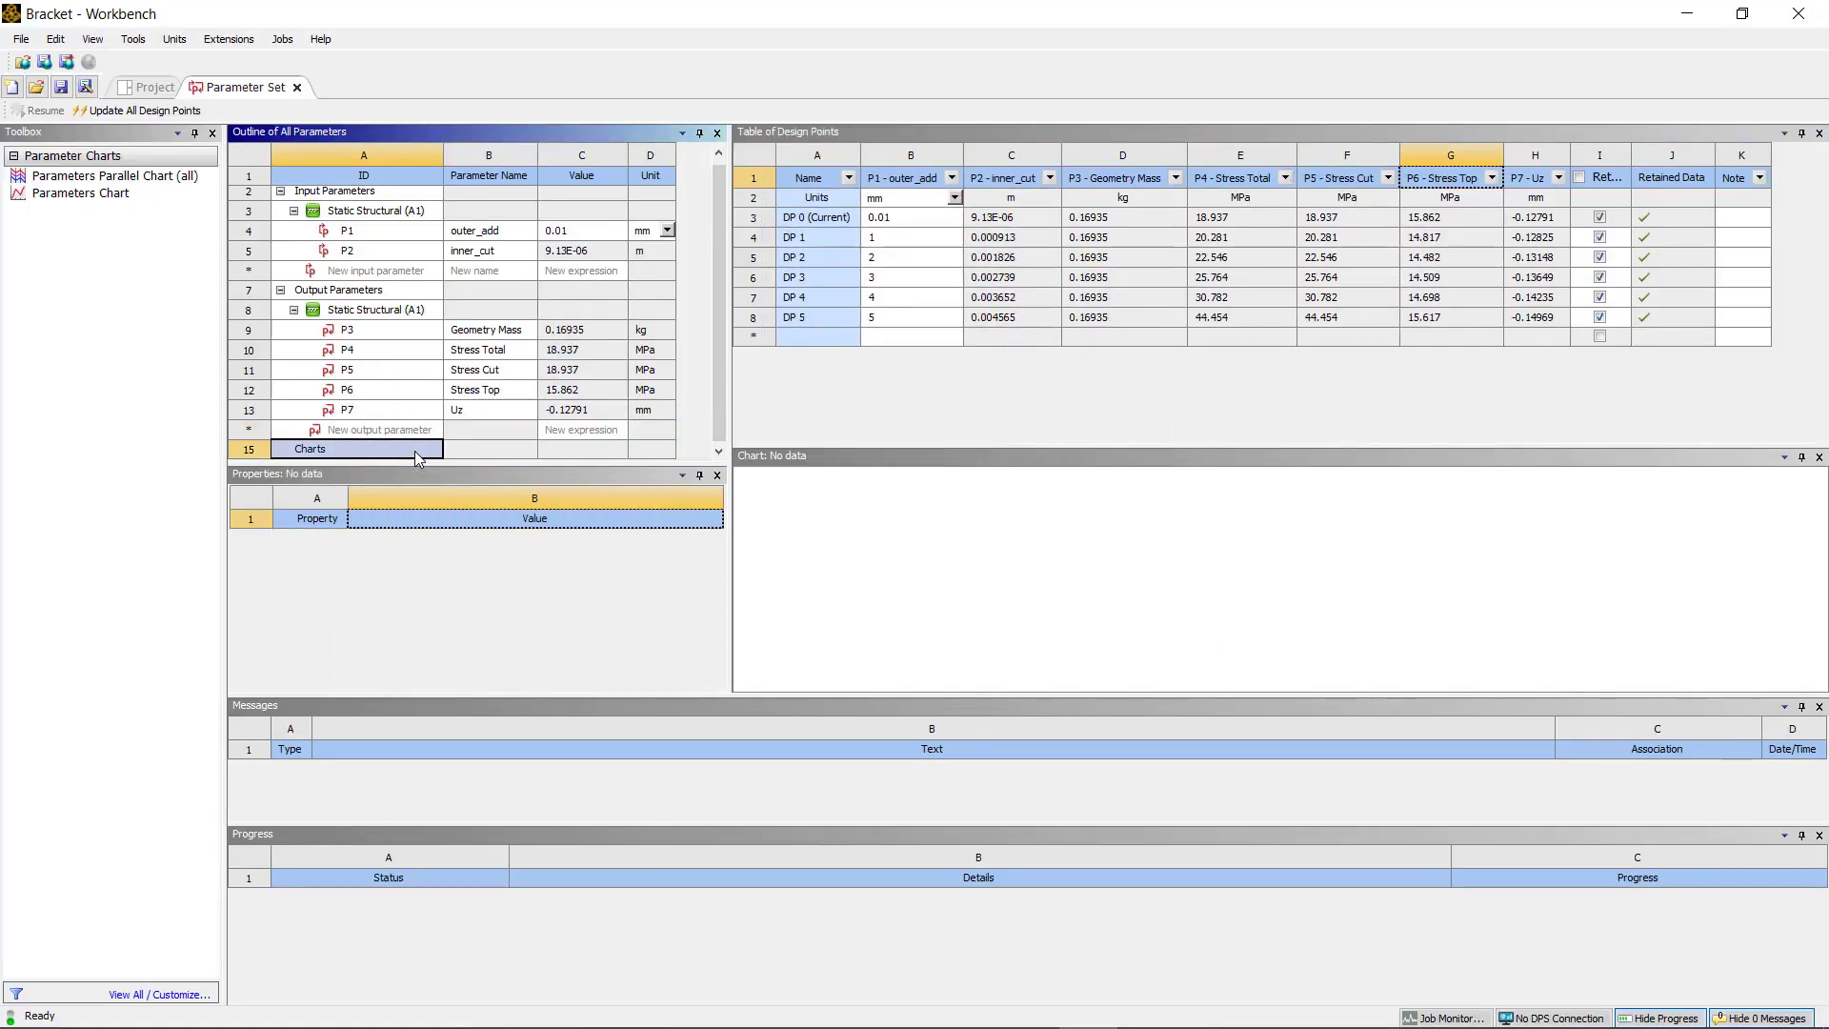
Step: Add a Parameters Chart plotting P7 - Uz on the left Y-axis against P1 - outer_add on the bottom X-axis
left_click(95, 193)
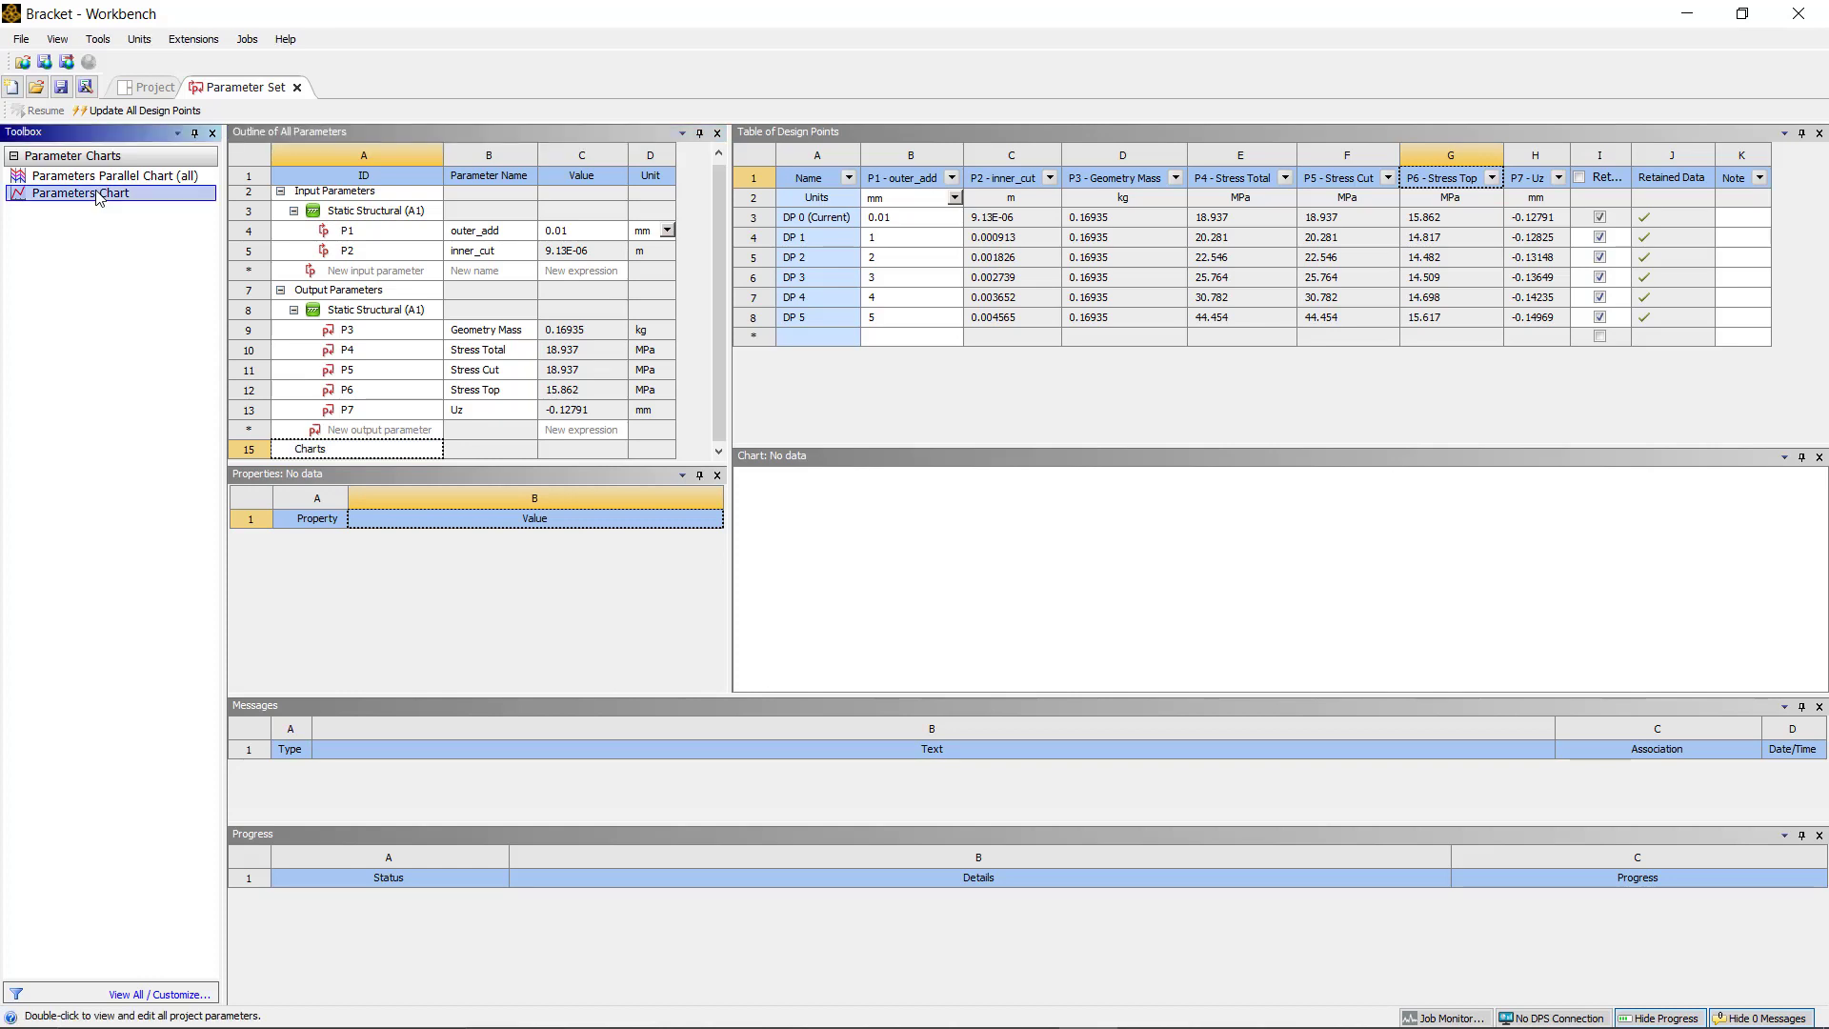
double_click(99, 195)
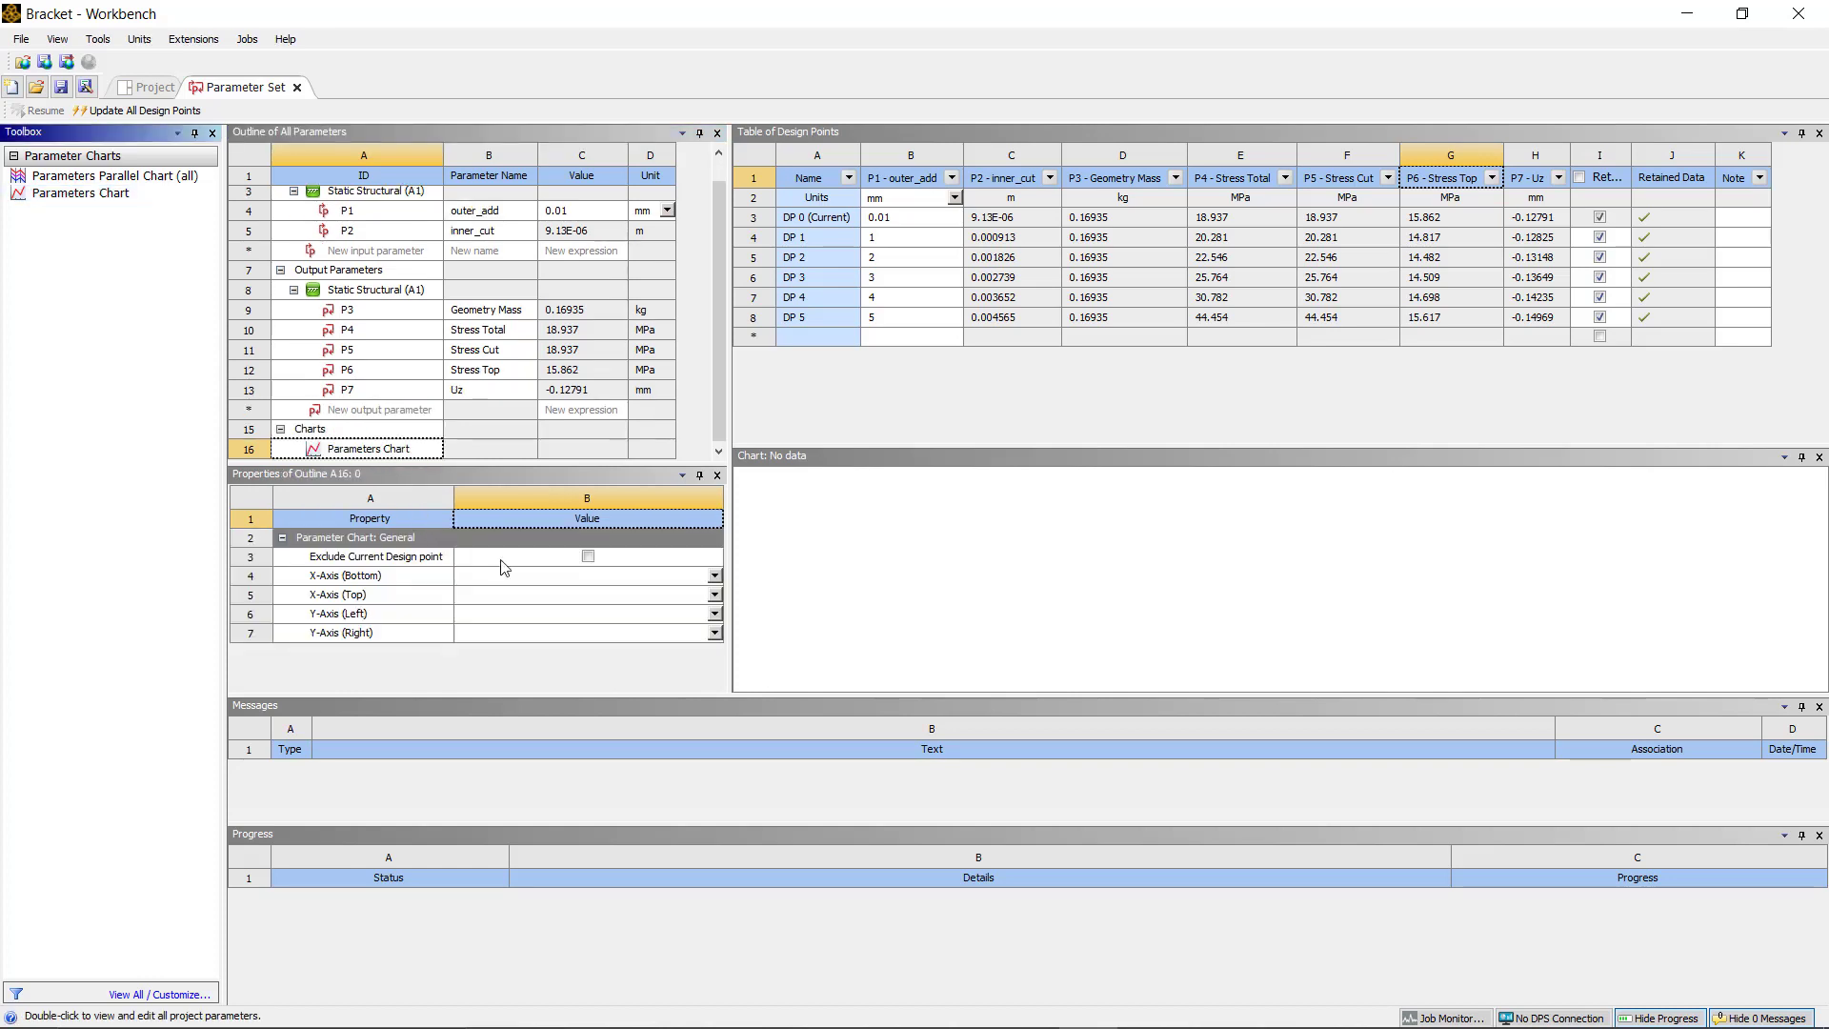
left_click(715, 576)
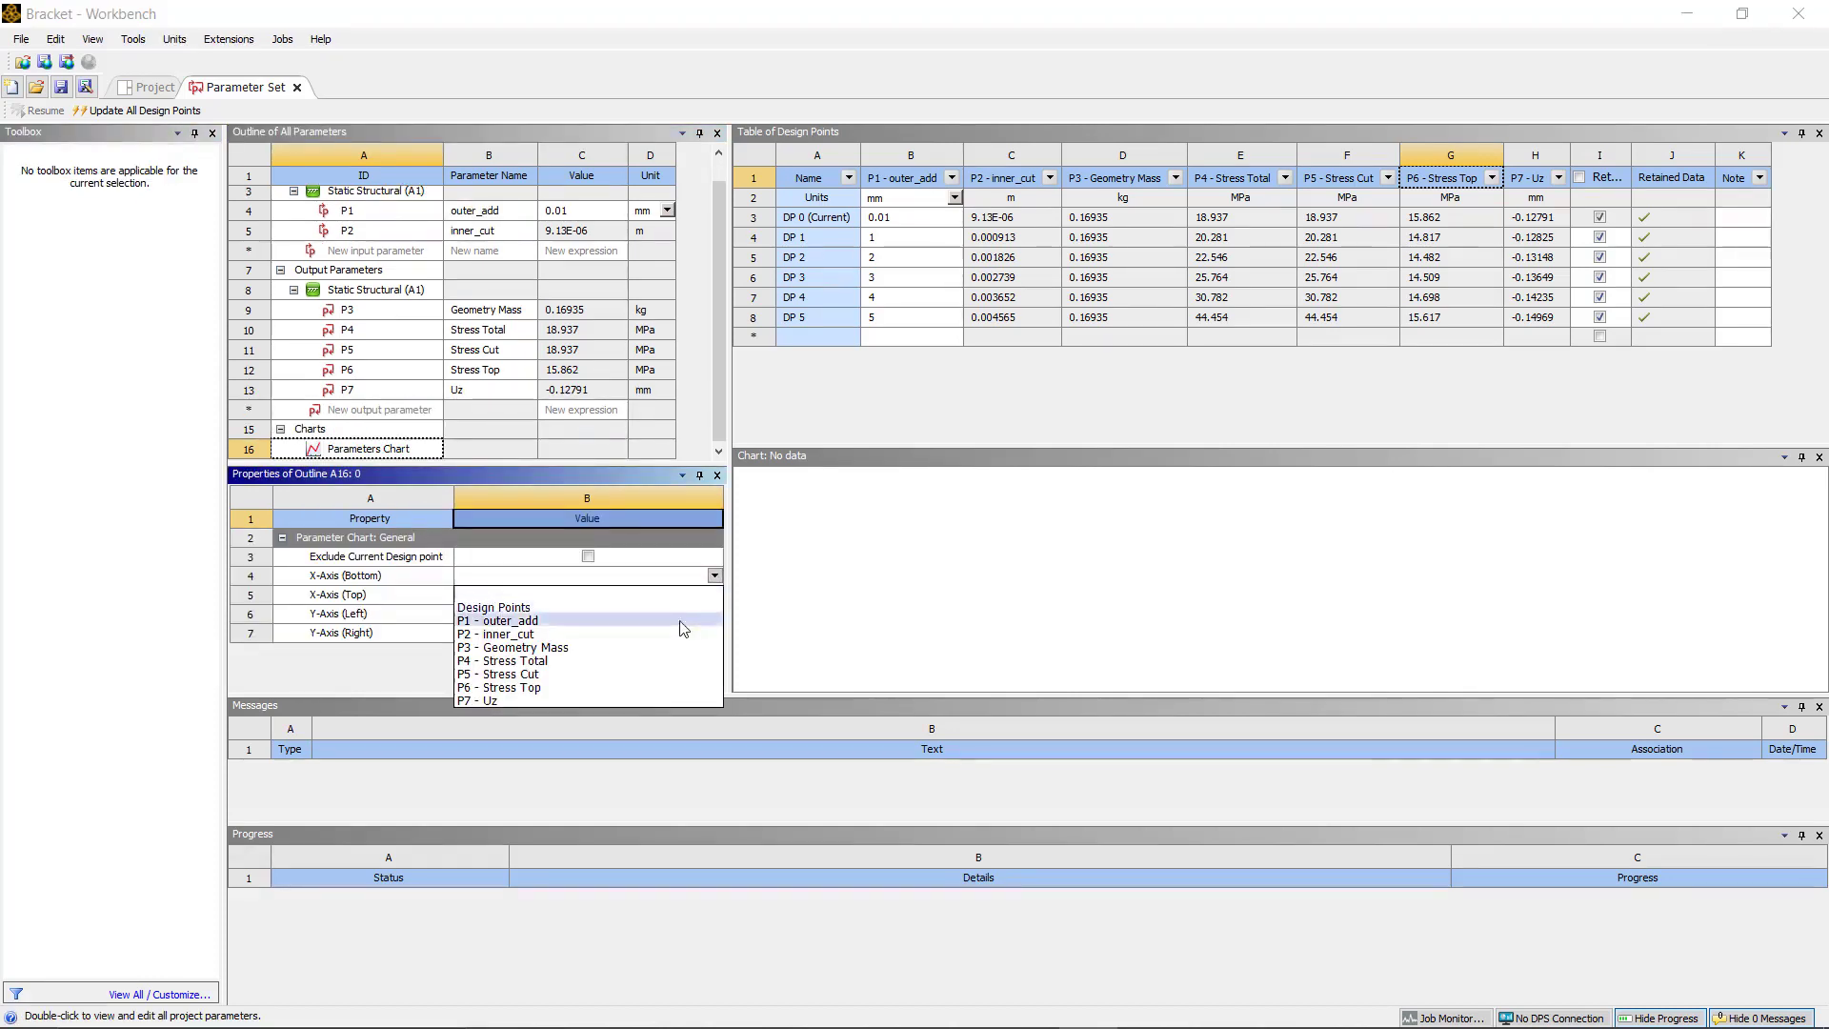
left_click(718, 612)
left_click(716, 613)
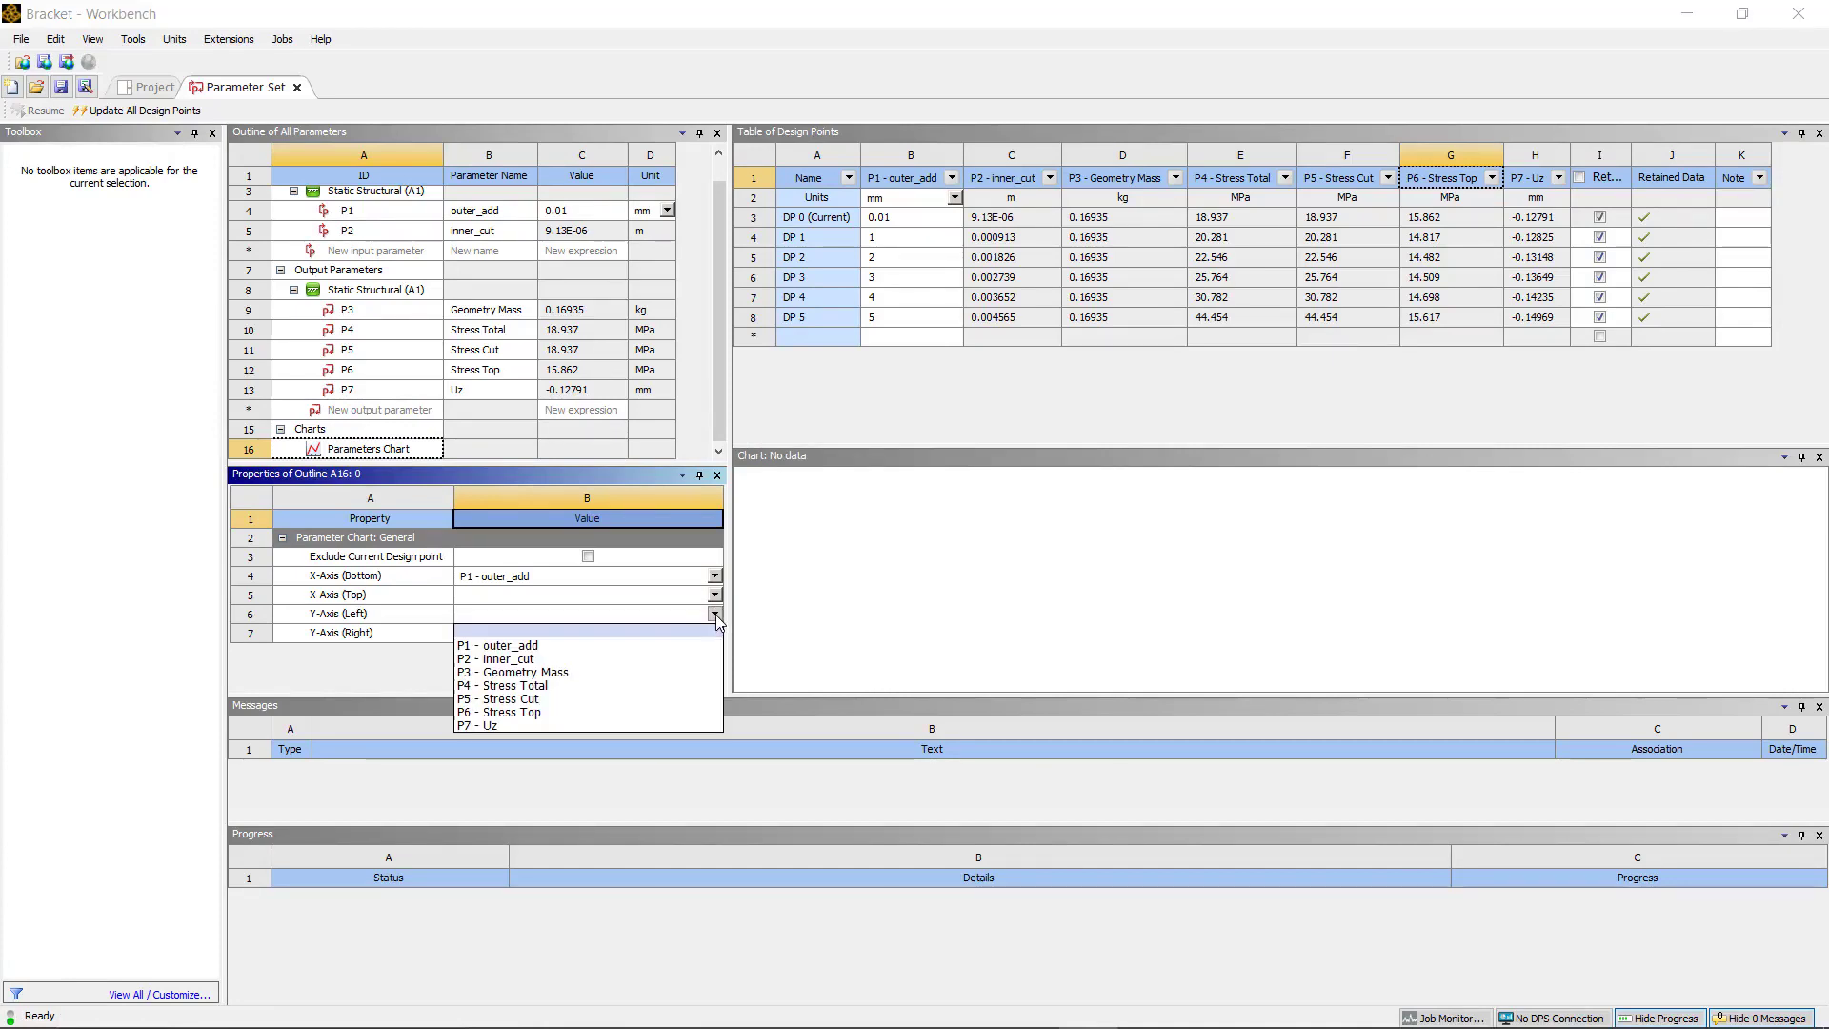
left_click(682, 724)
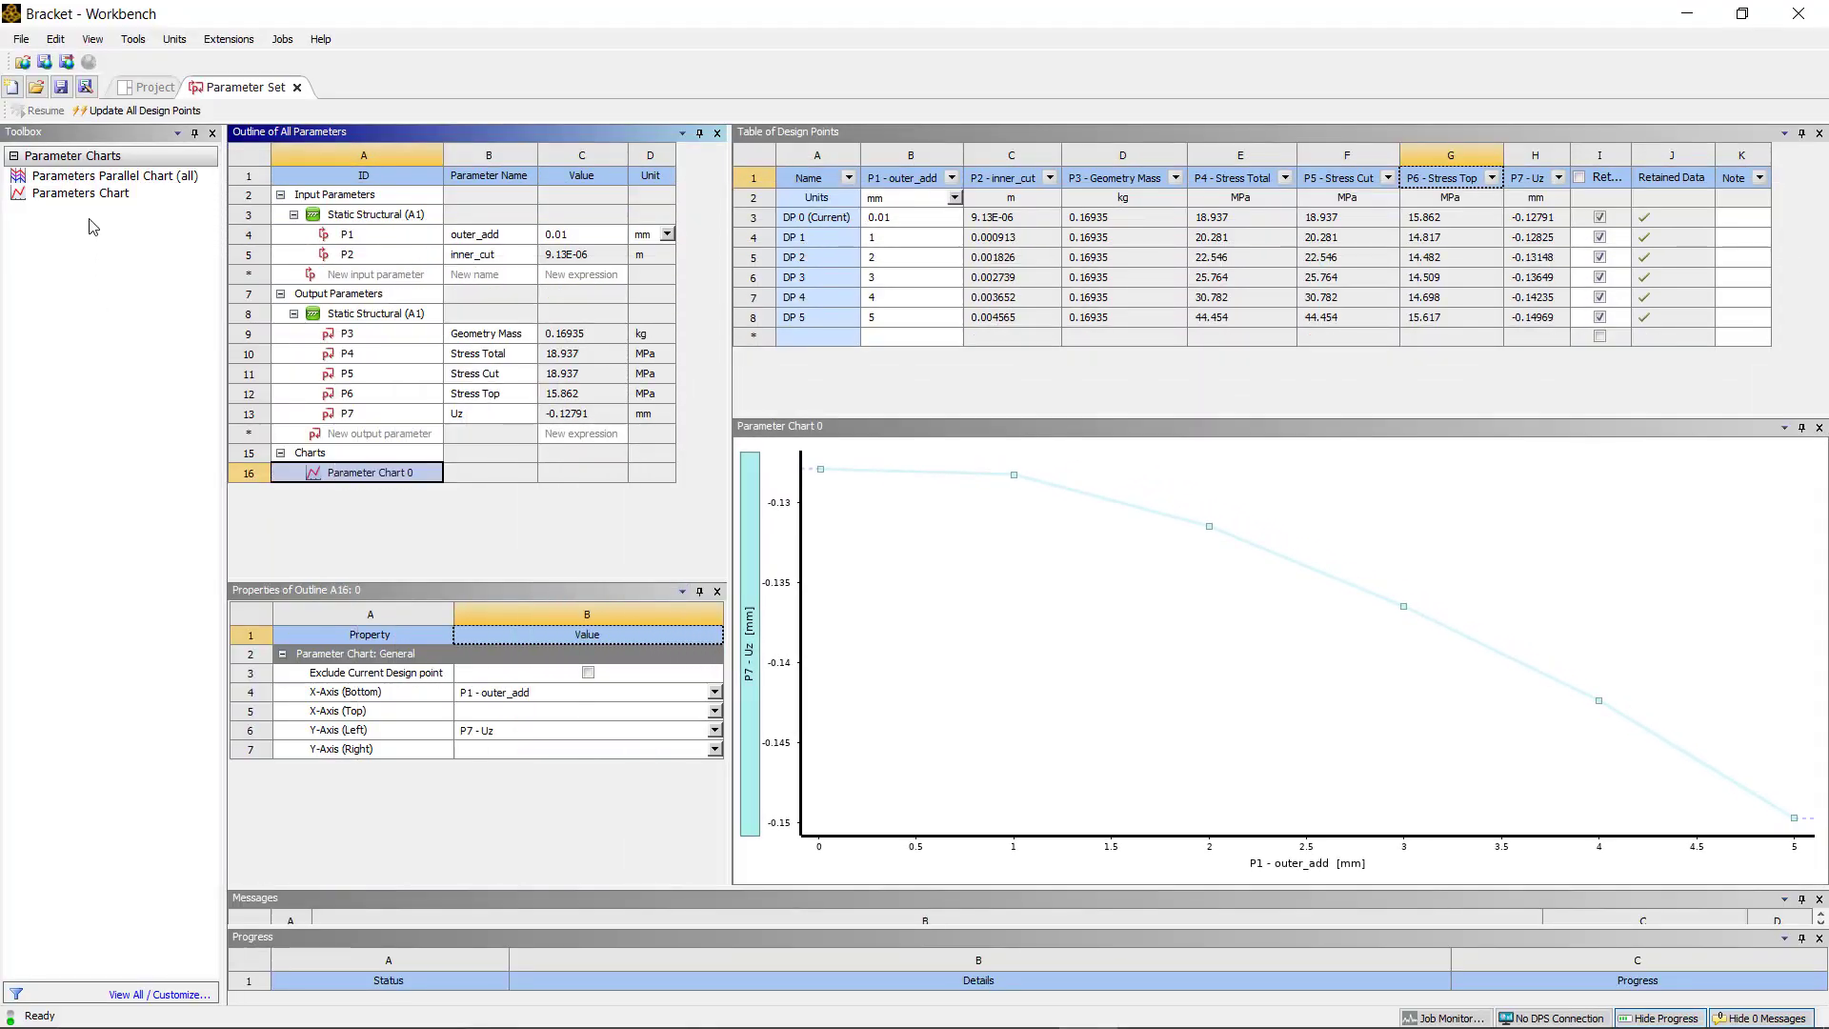
Step: Add a second Parameters Chart plotting P5 - Stress Cut against Design Points, and pick a parameter for the right Y-axis
double_click(80, 192)
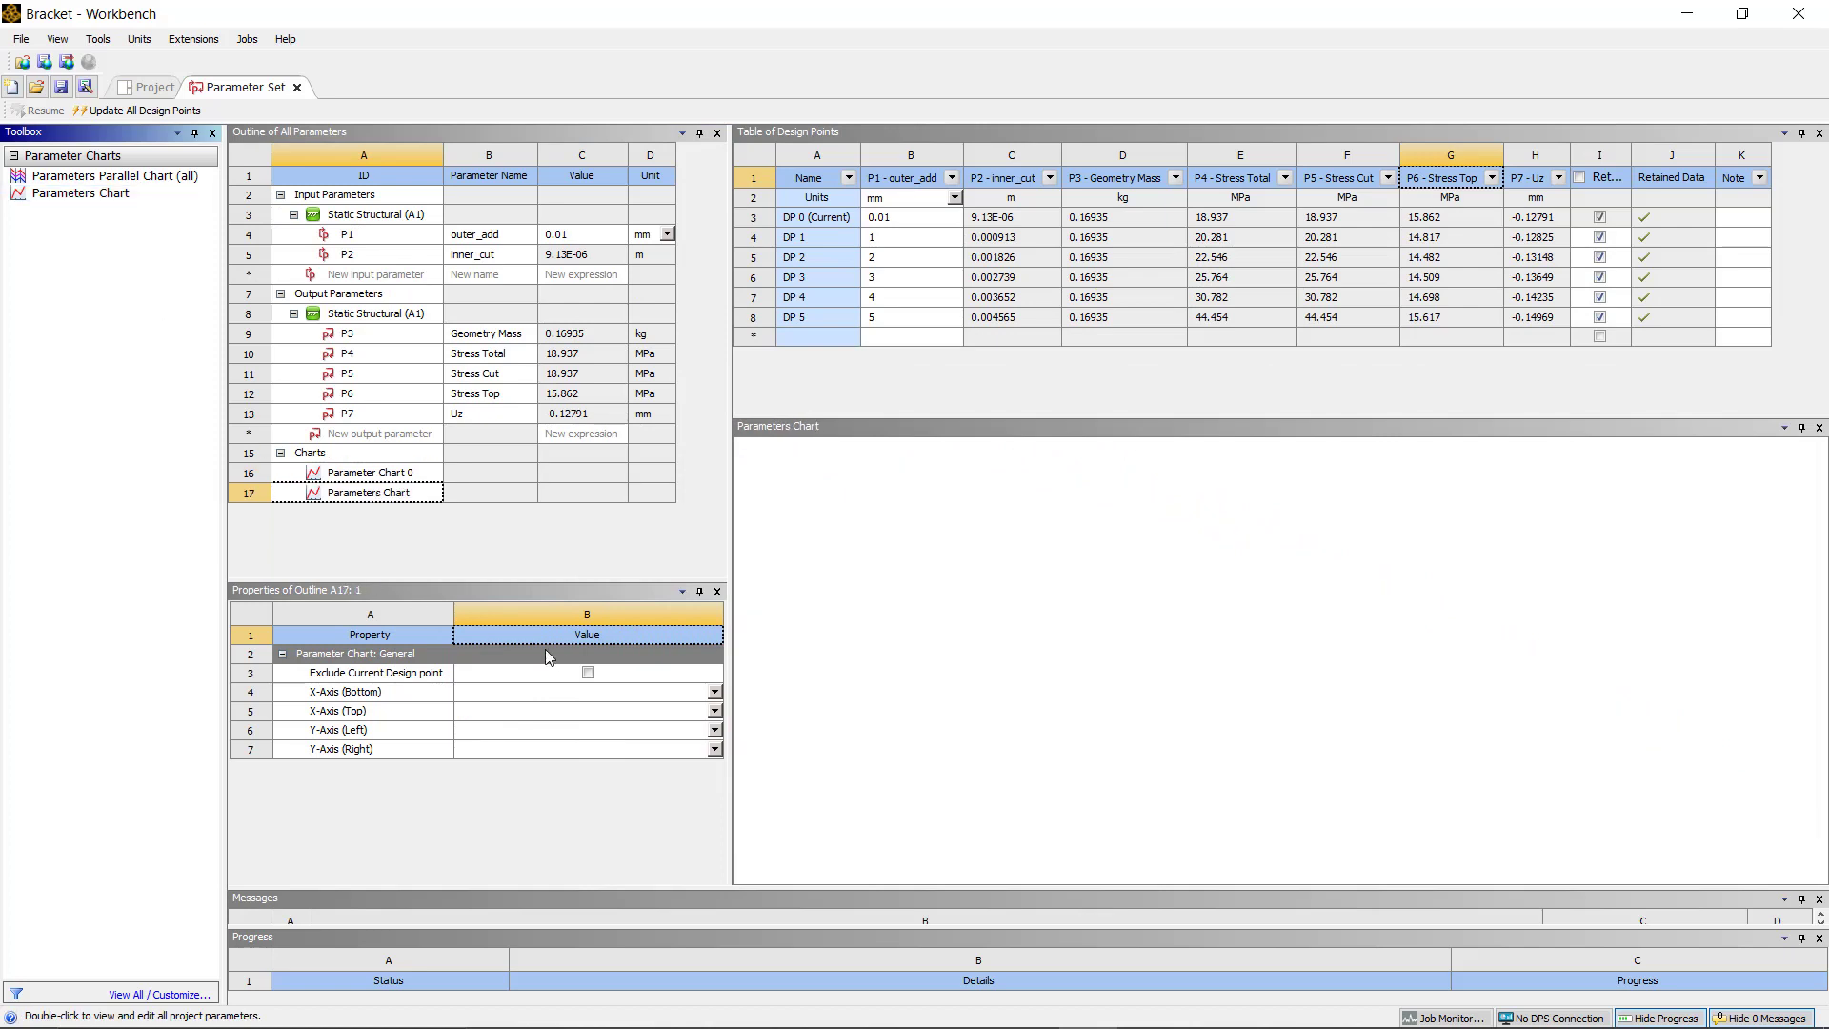
left_click(714, 691)
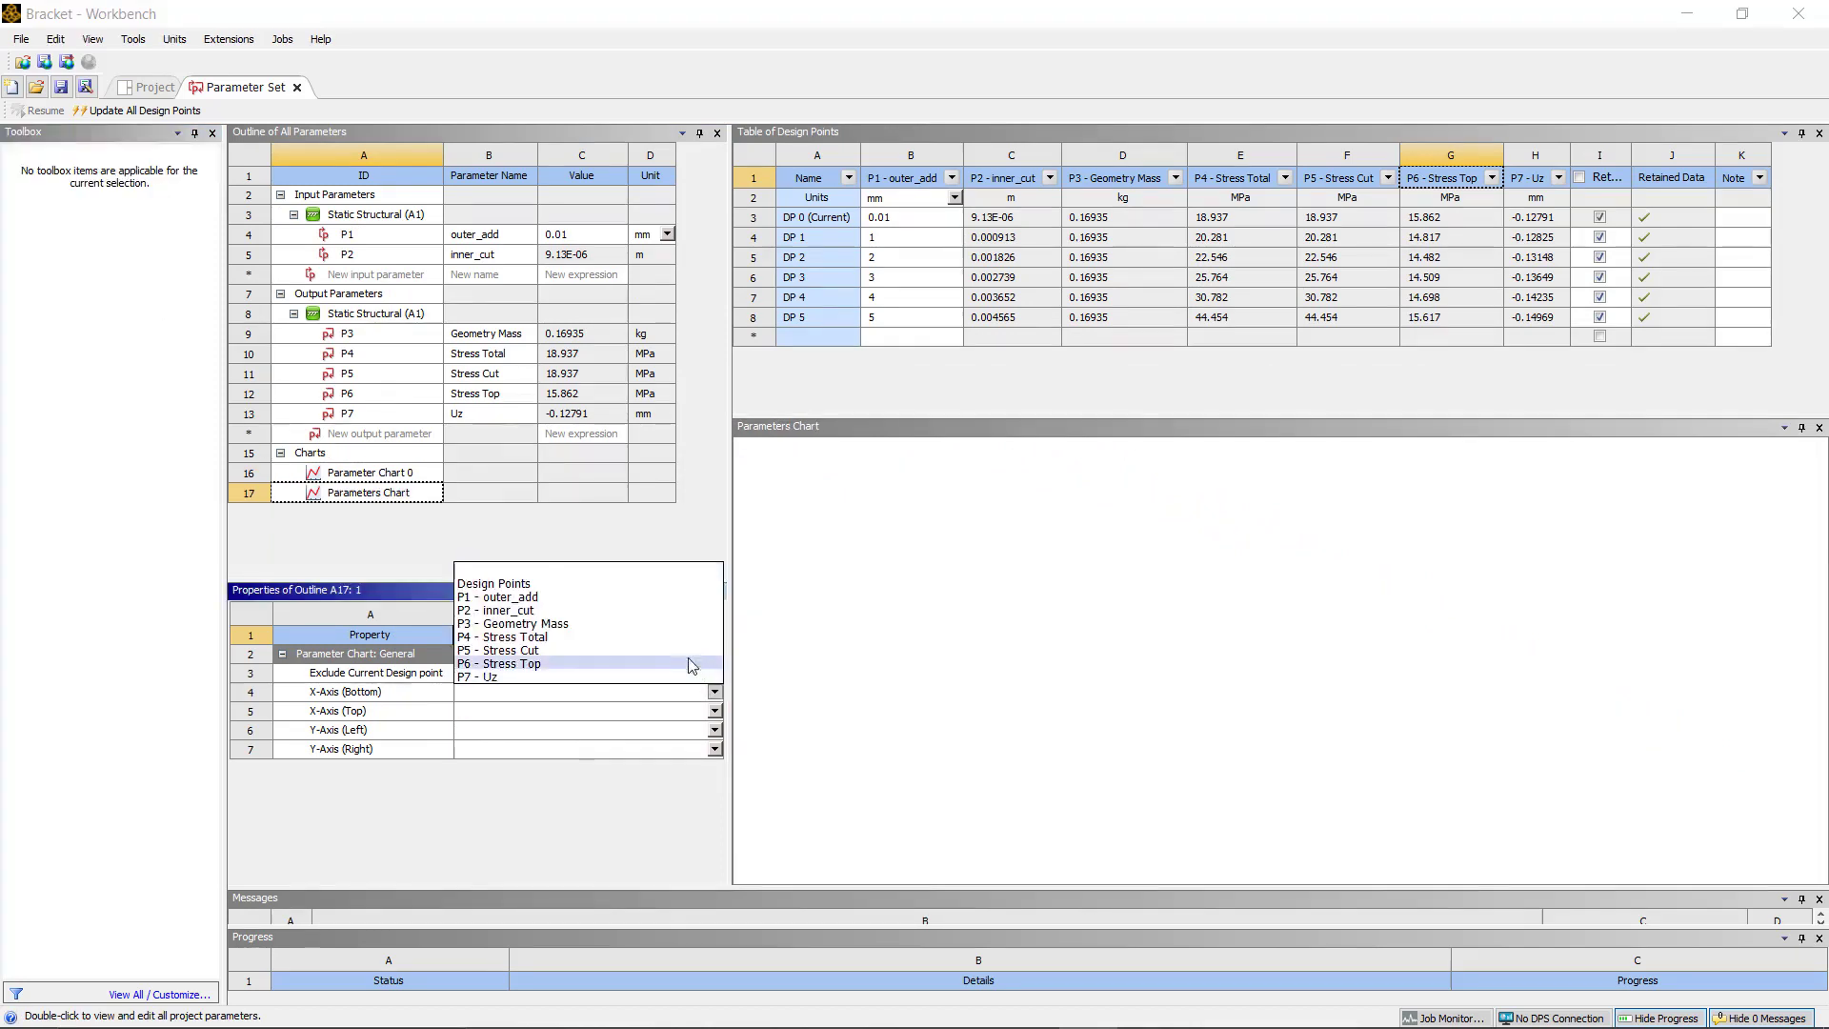
left_click(534, 583)
left_click(713, 730)
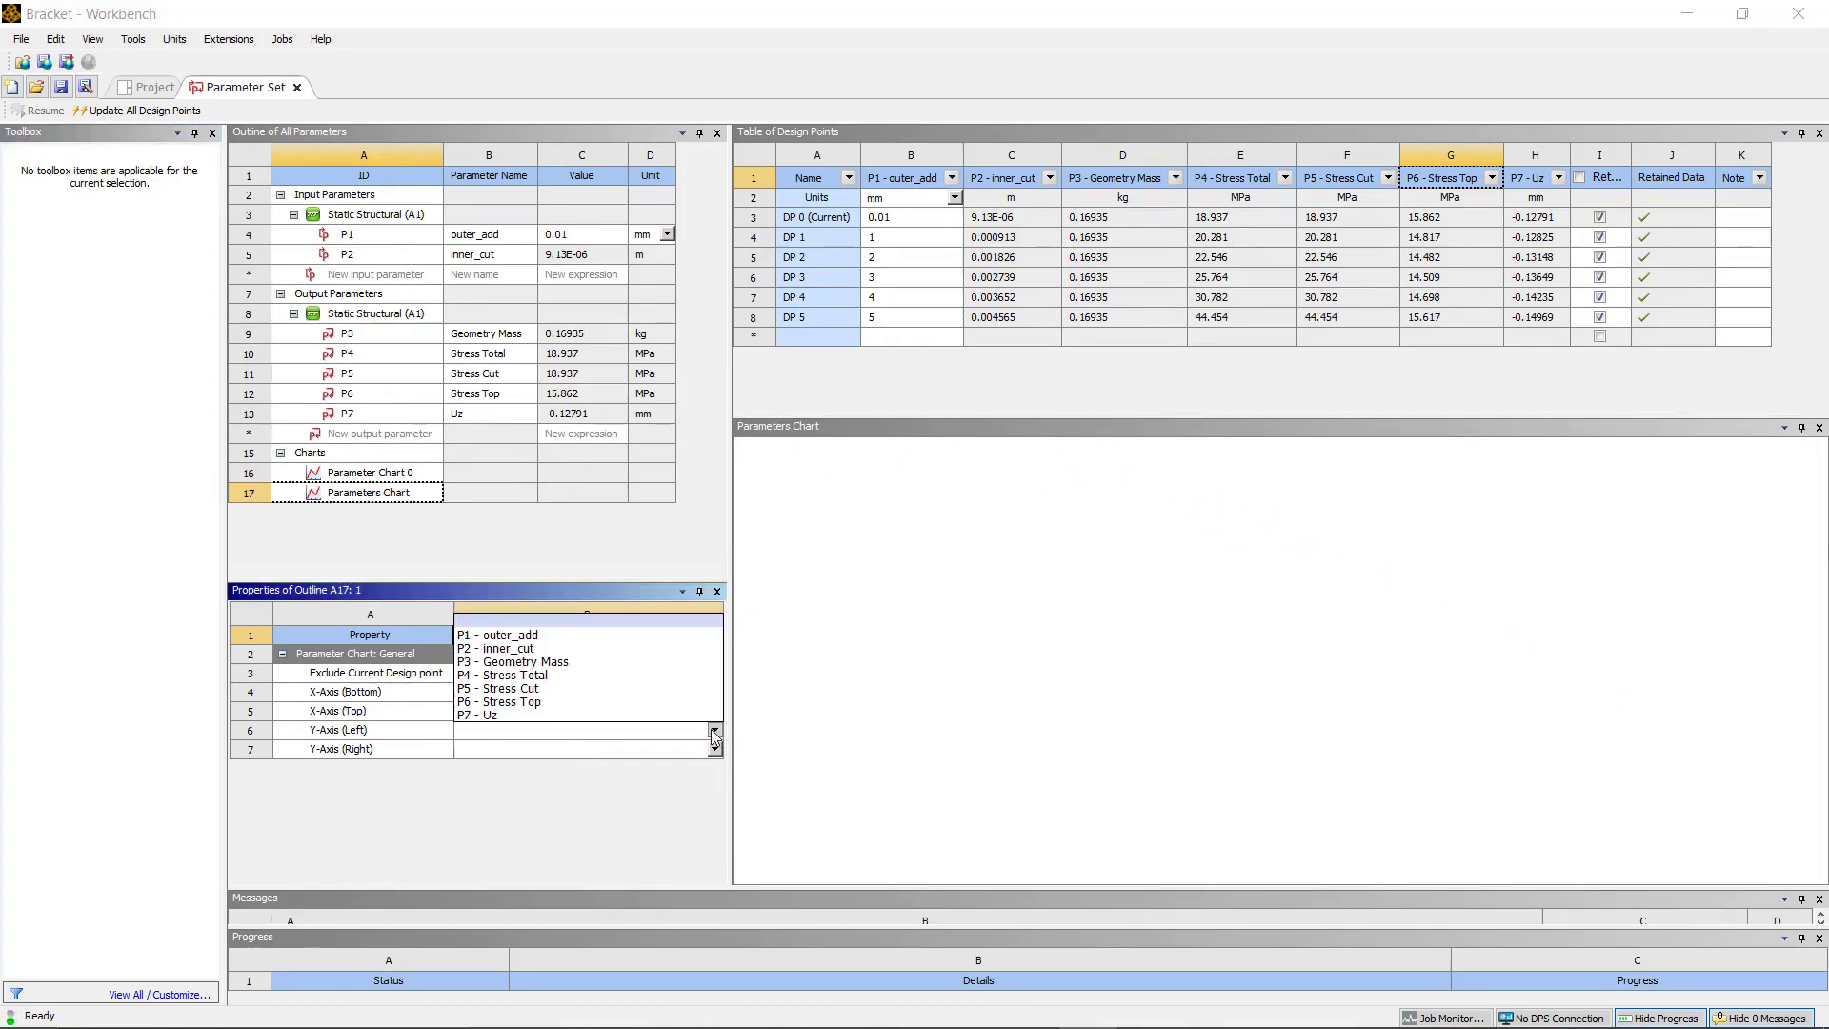
left_click(667, 703)
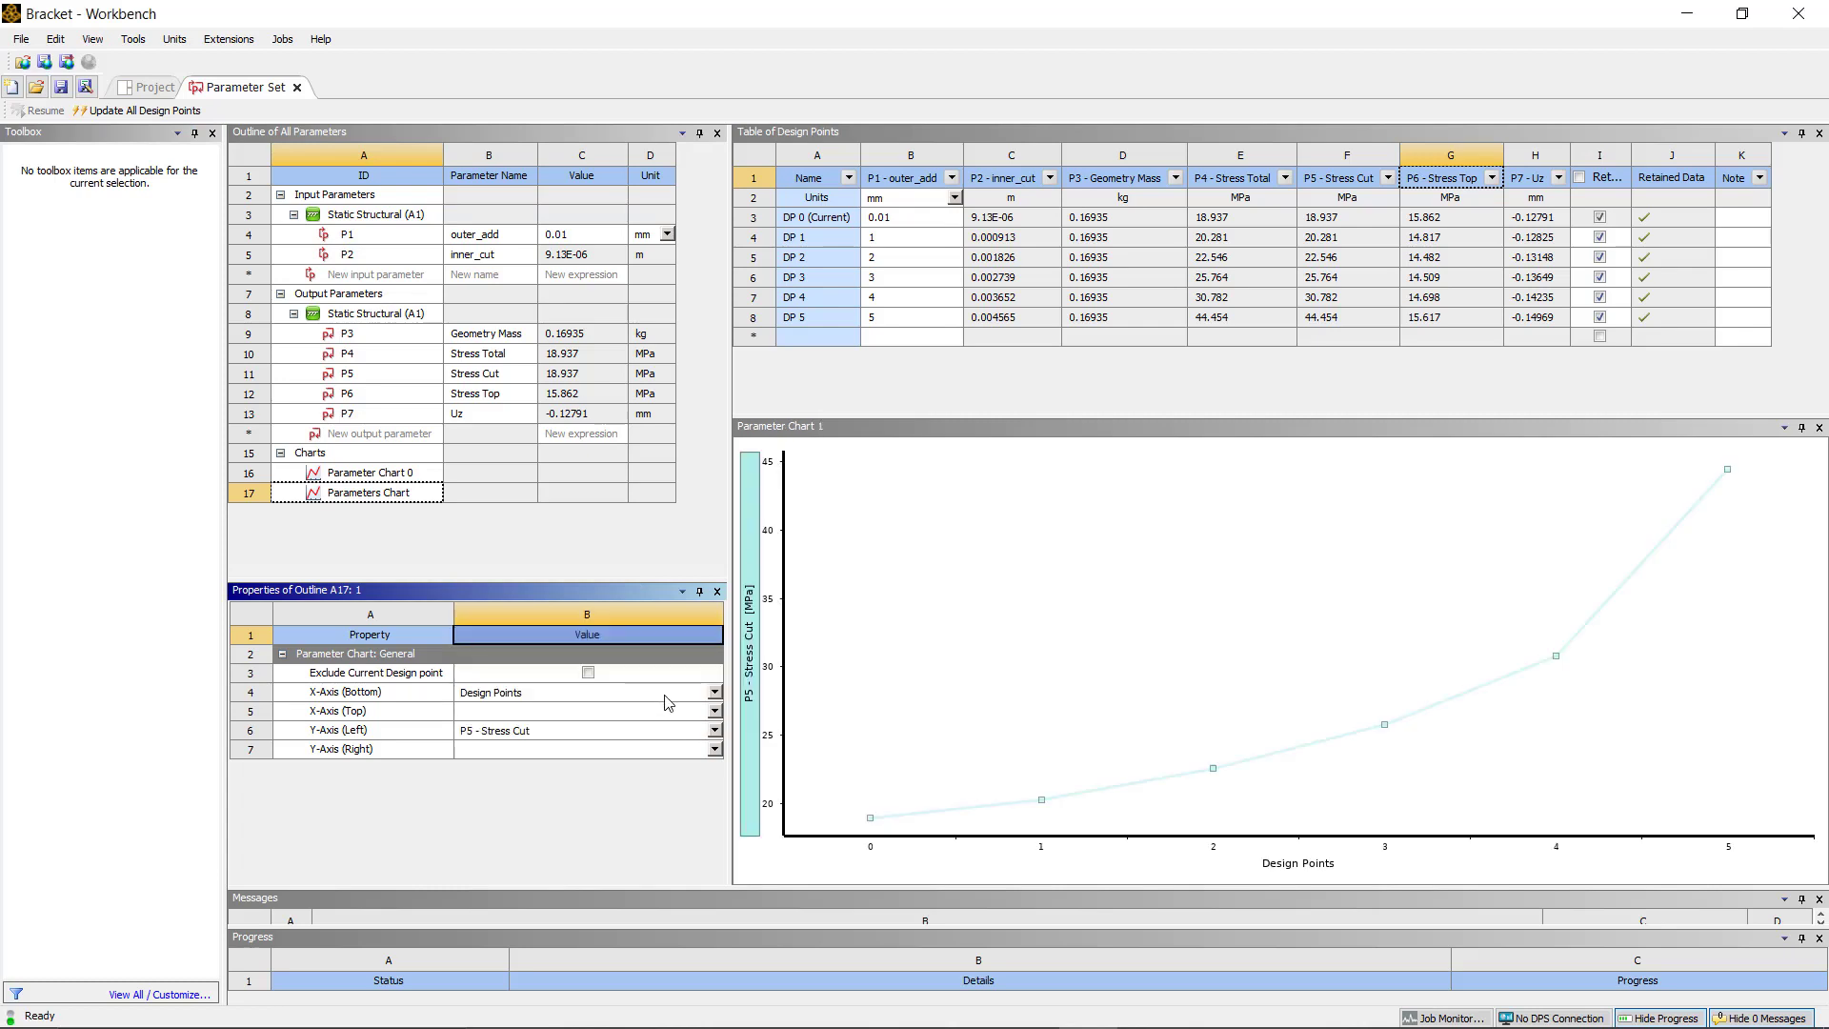
left_click(714, 749)
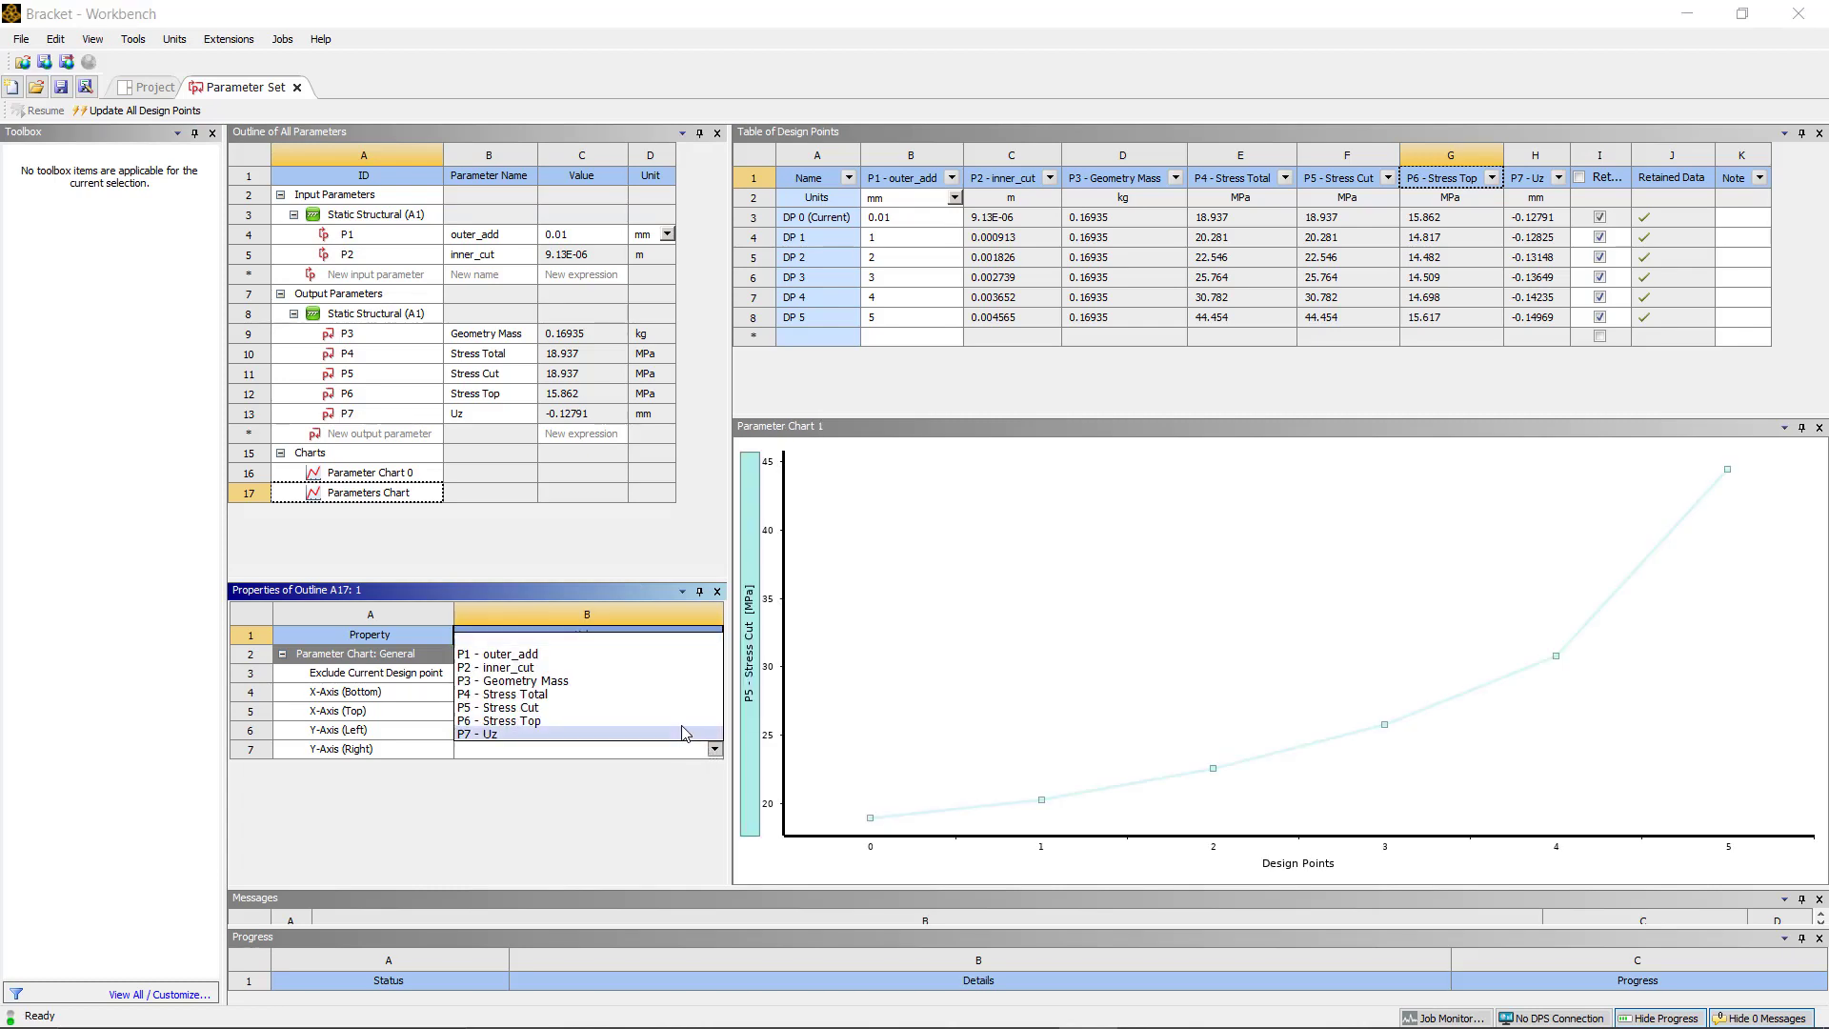
left_click(683, 720)
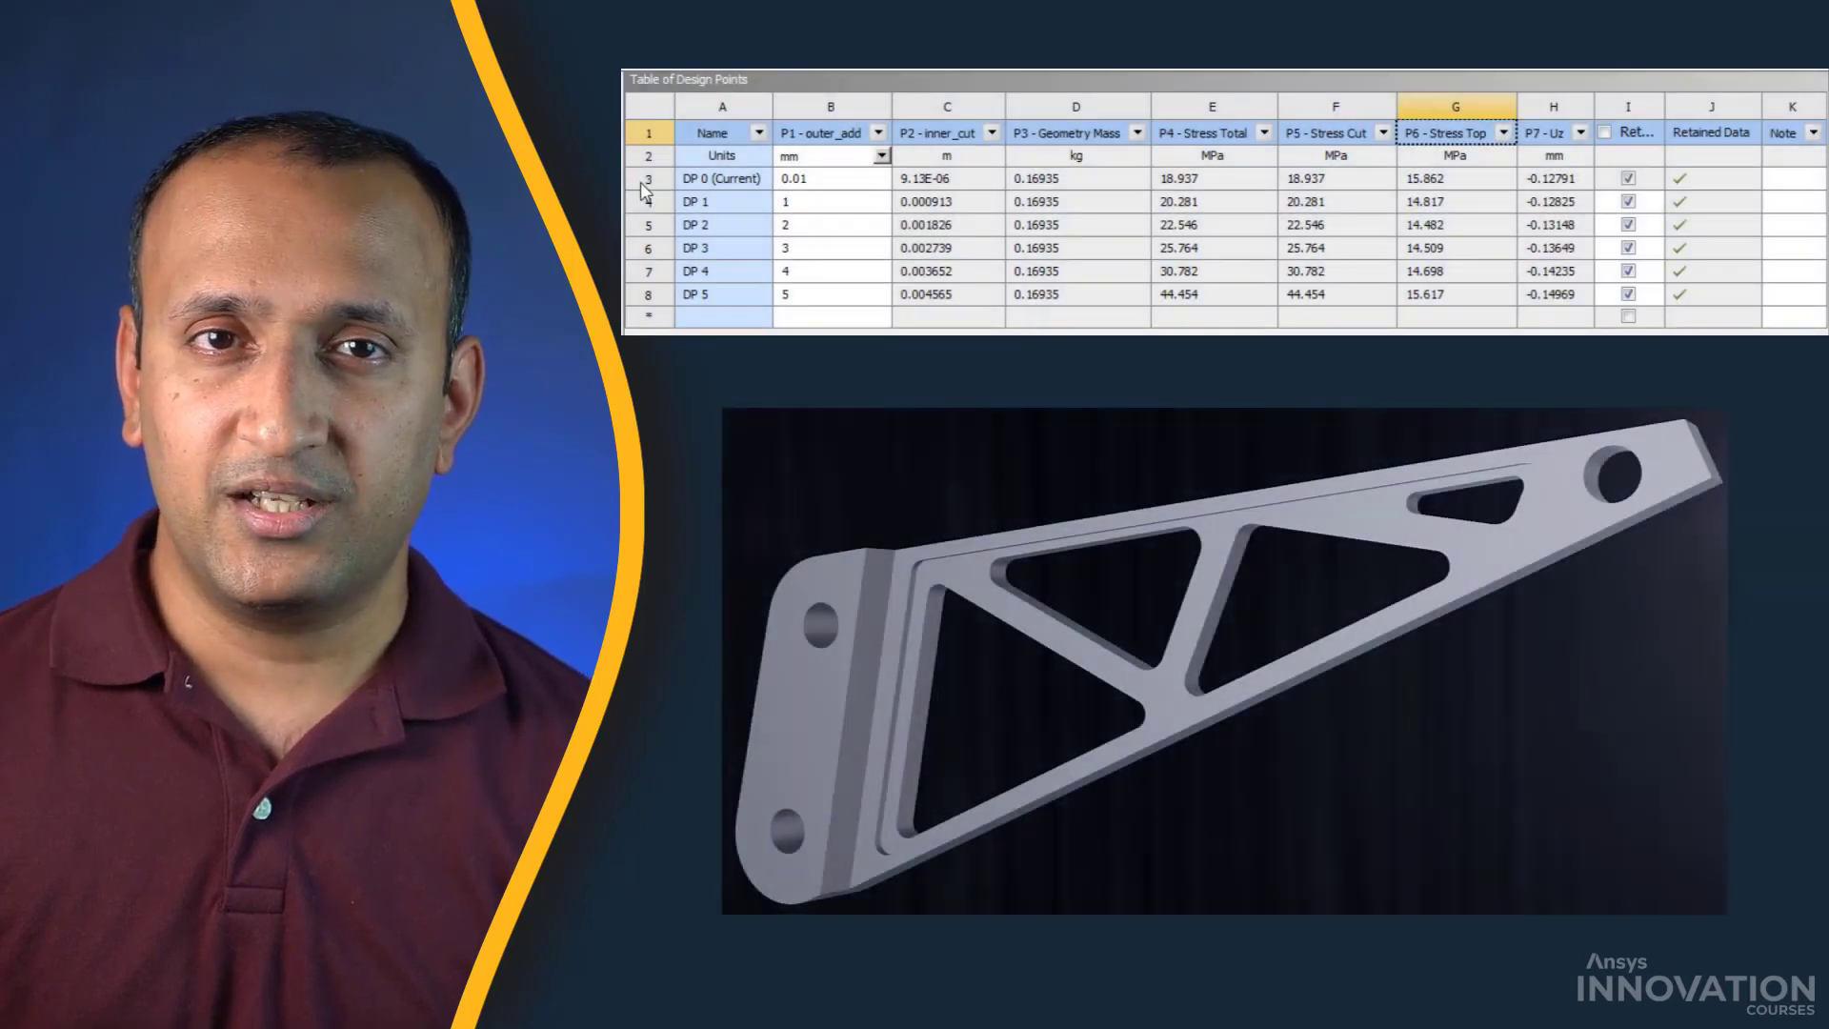
left_click(641, 181)
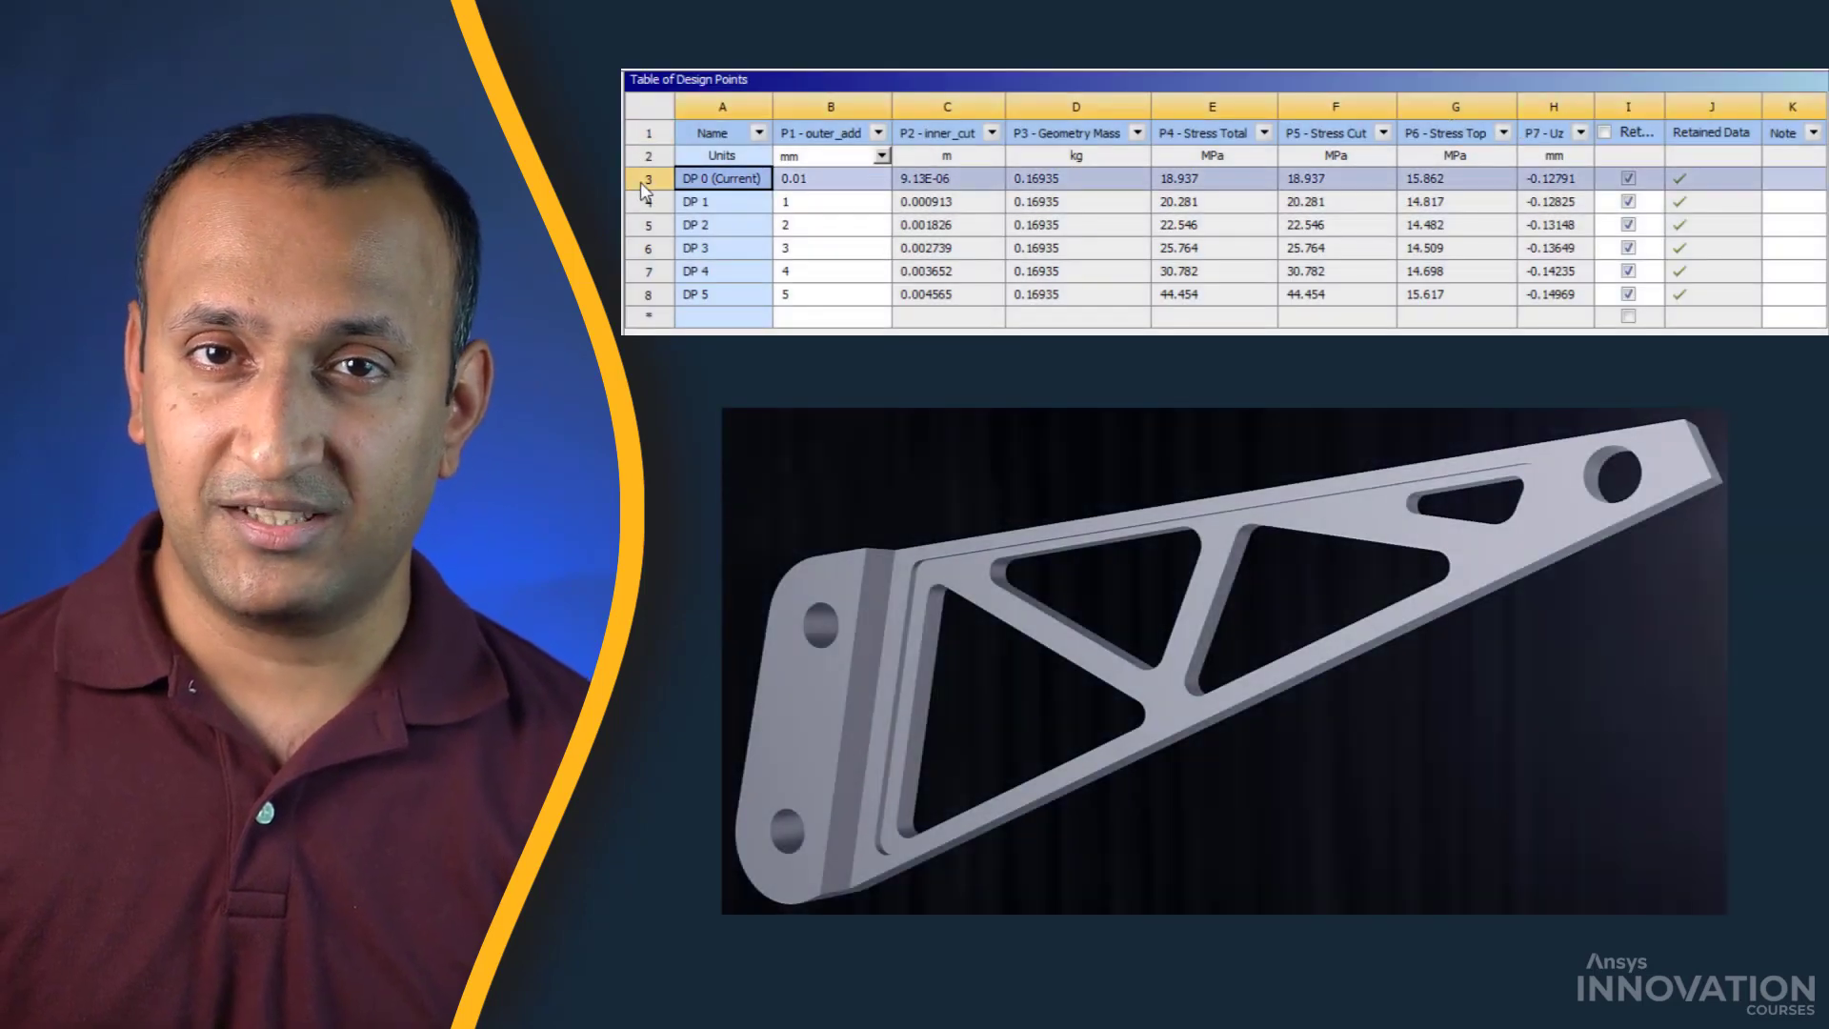